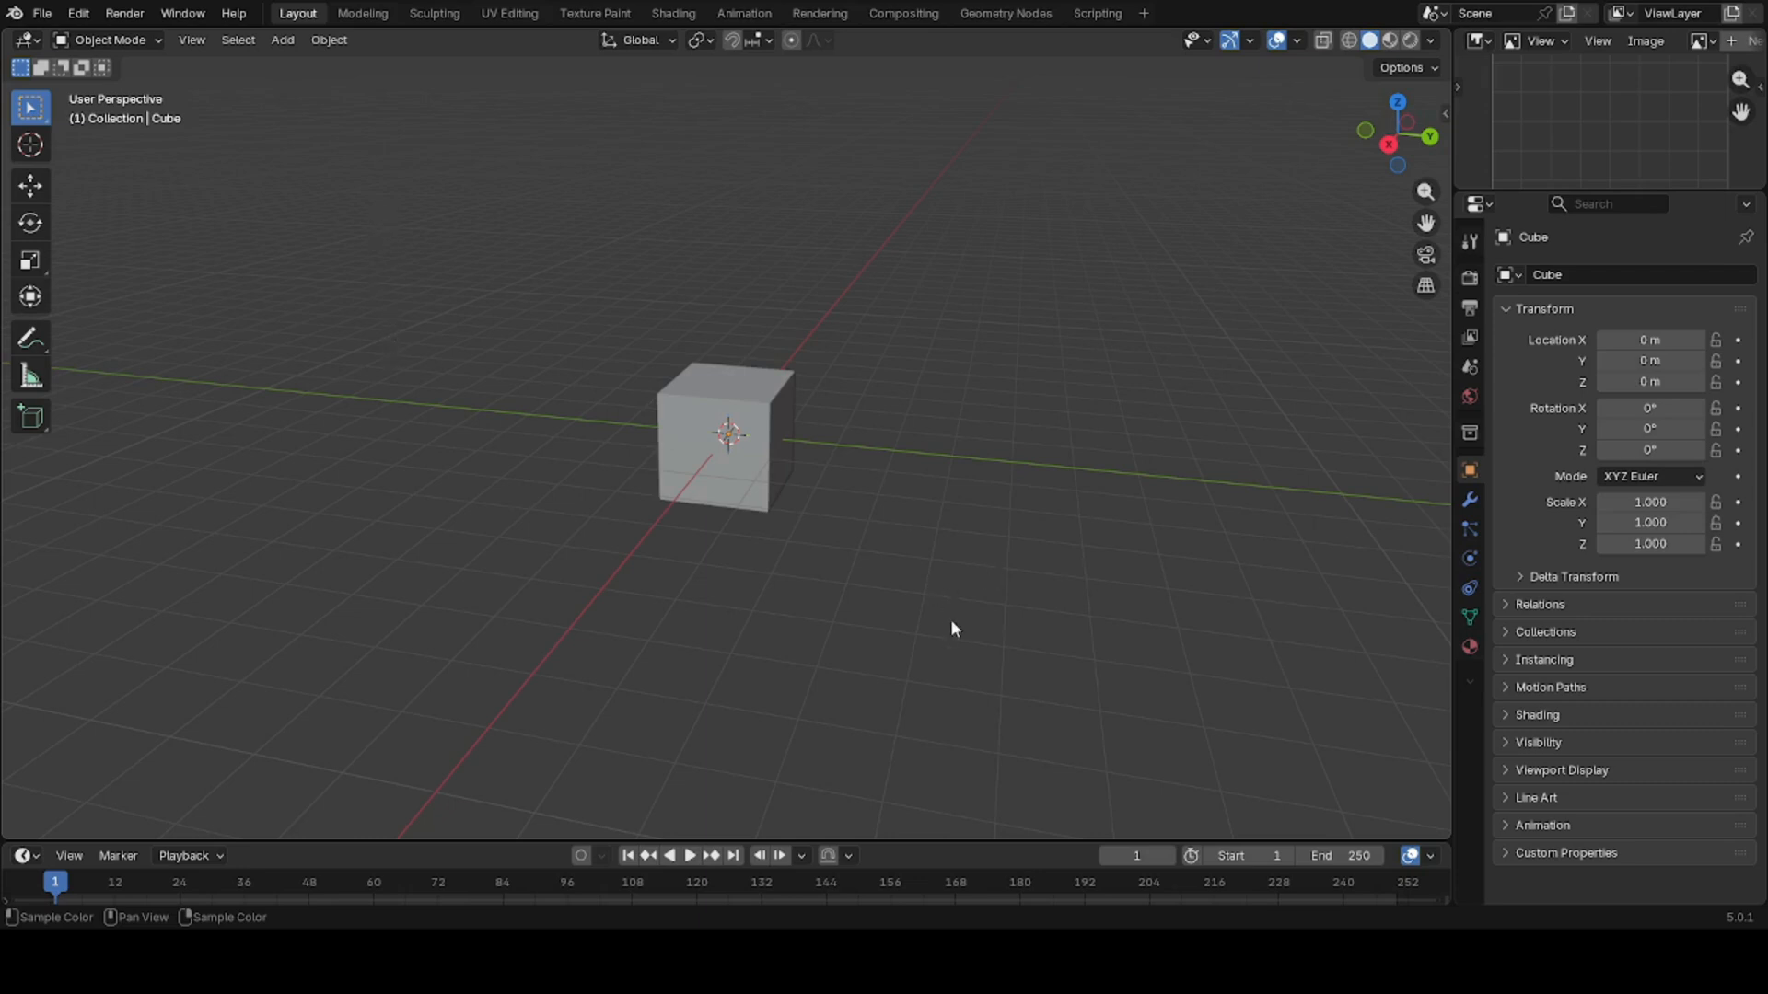
- Zoom out the blue tile reference image and enlarge its editor area until the whole image fits
scroll(1611, 120, down, 4)
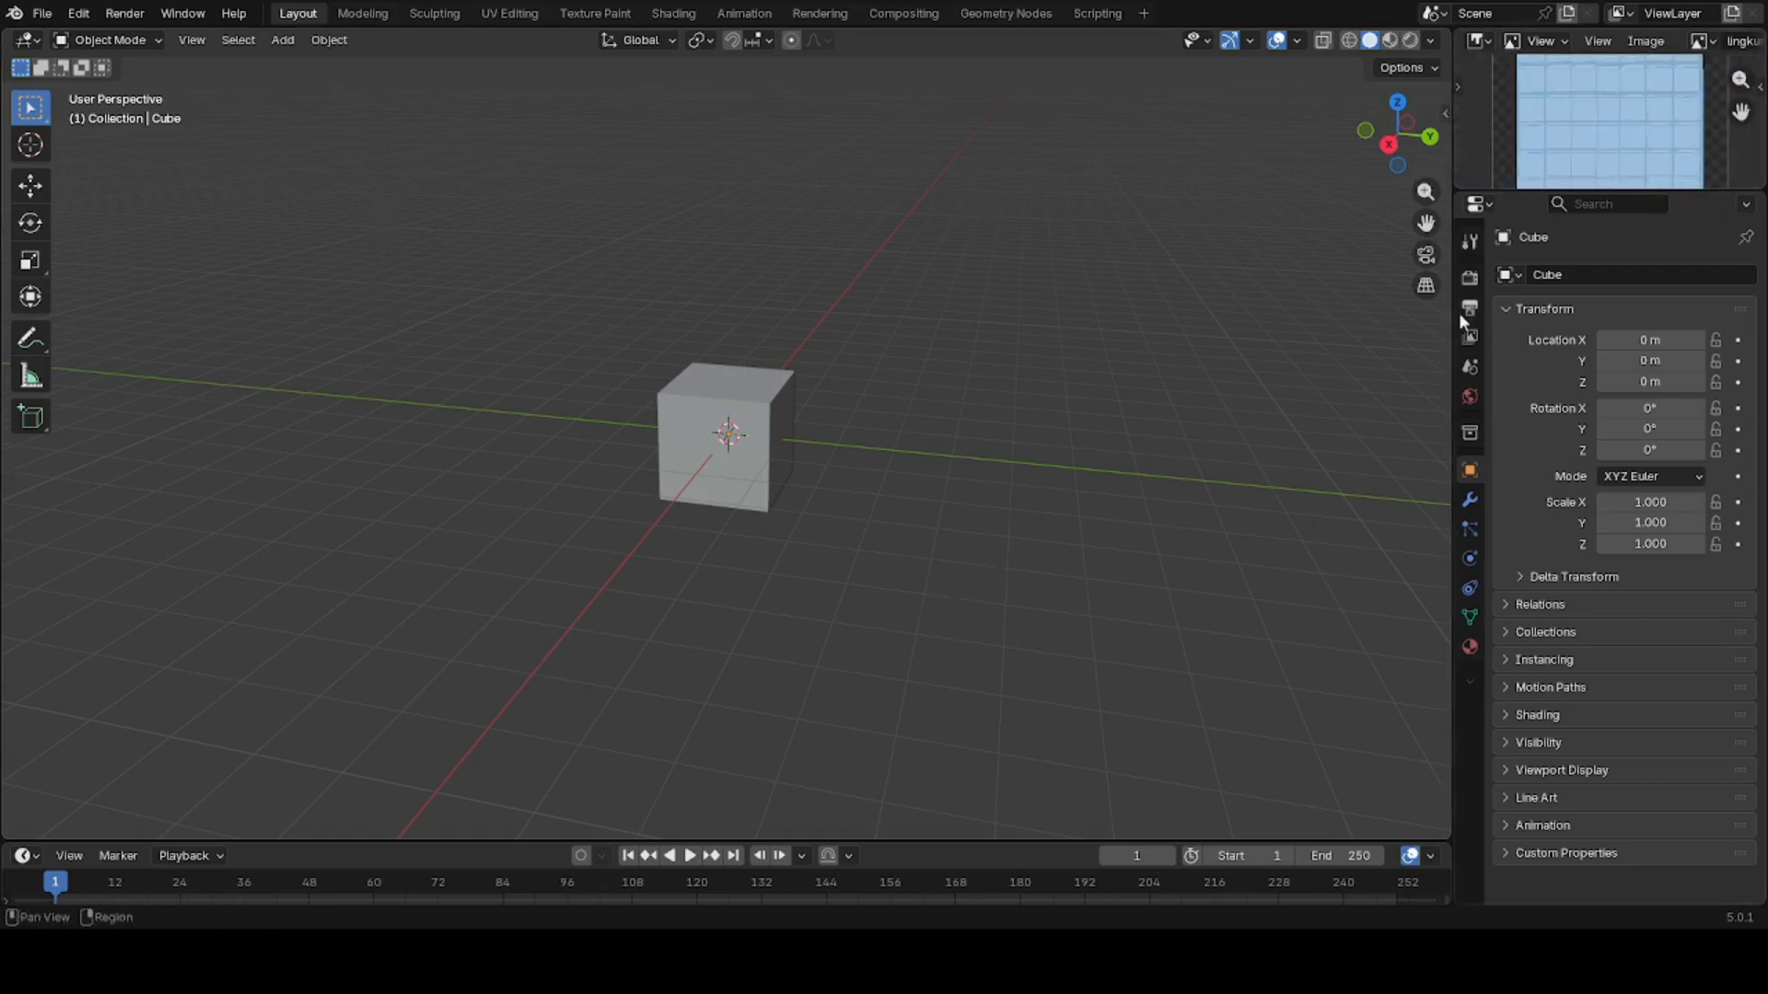
scroll(1599, 138, down, 3)
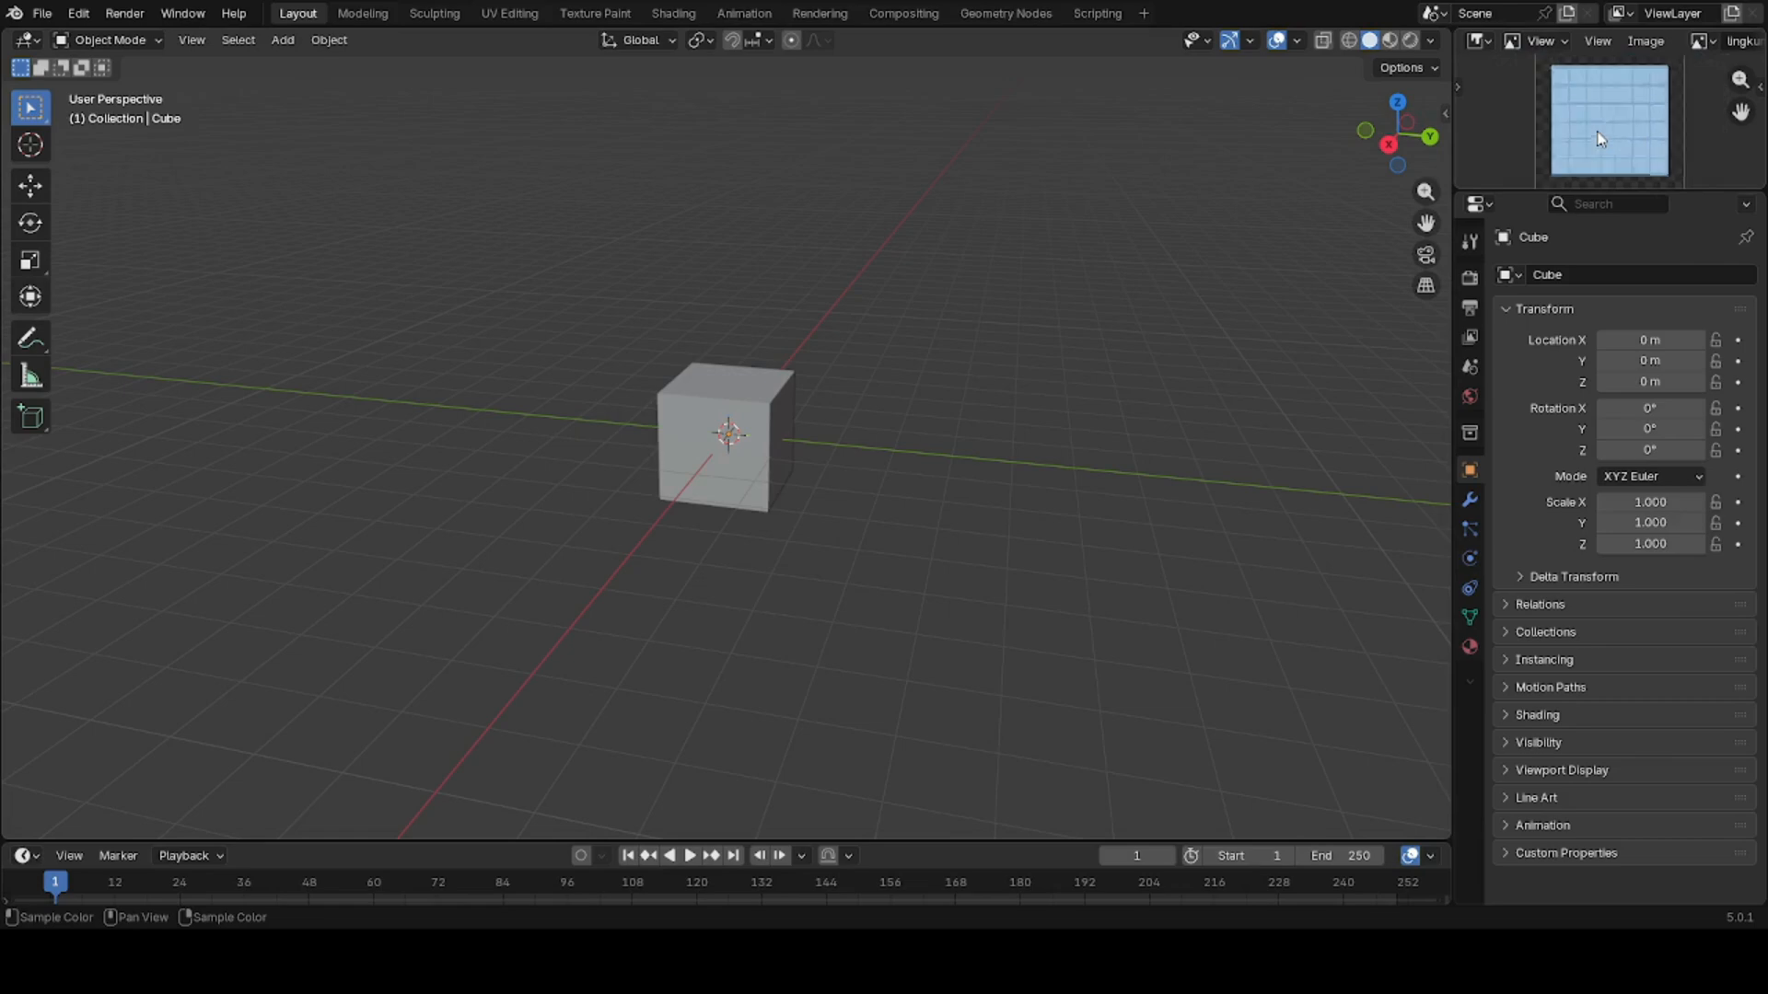
drag(1643, 192, 1661, 296)
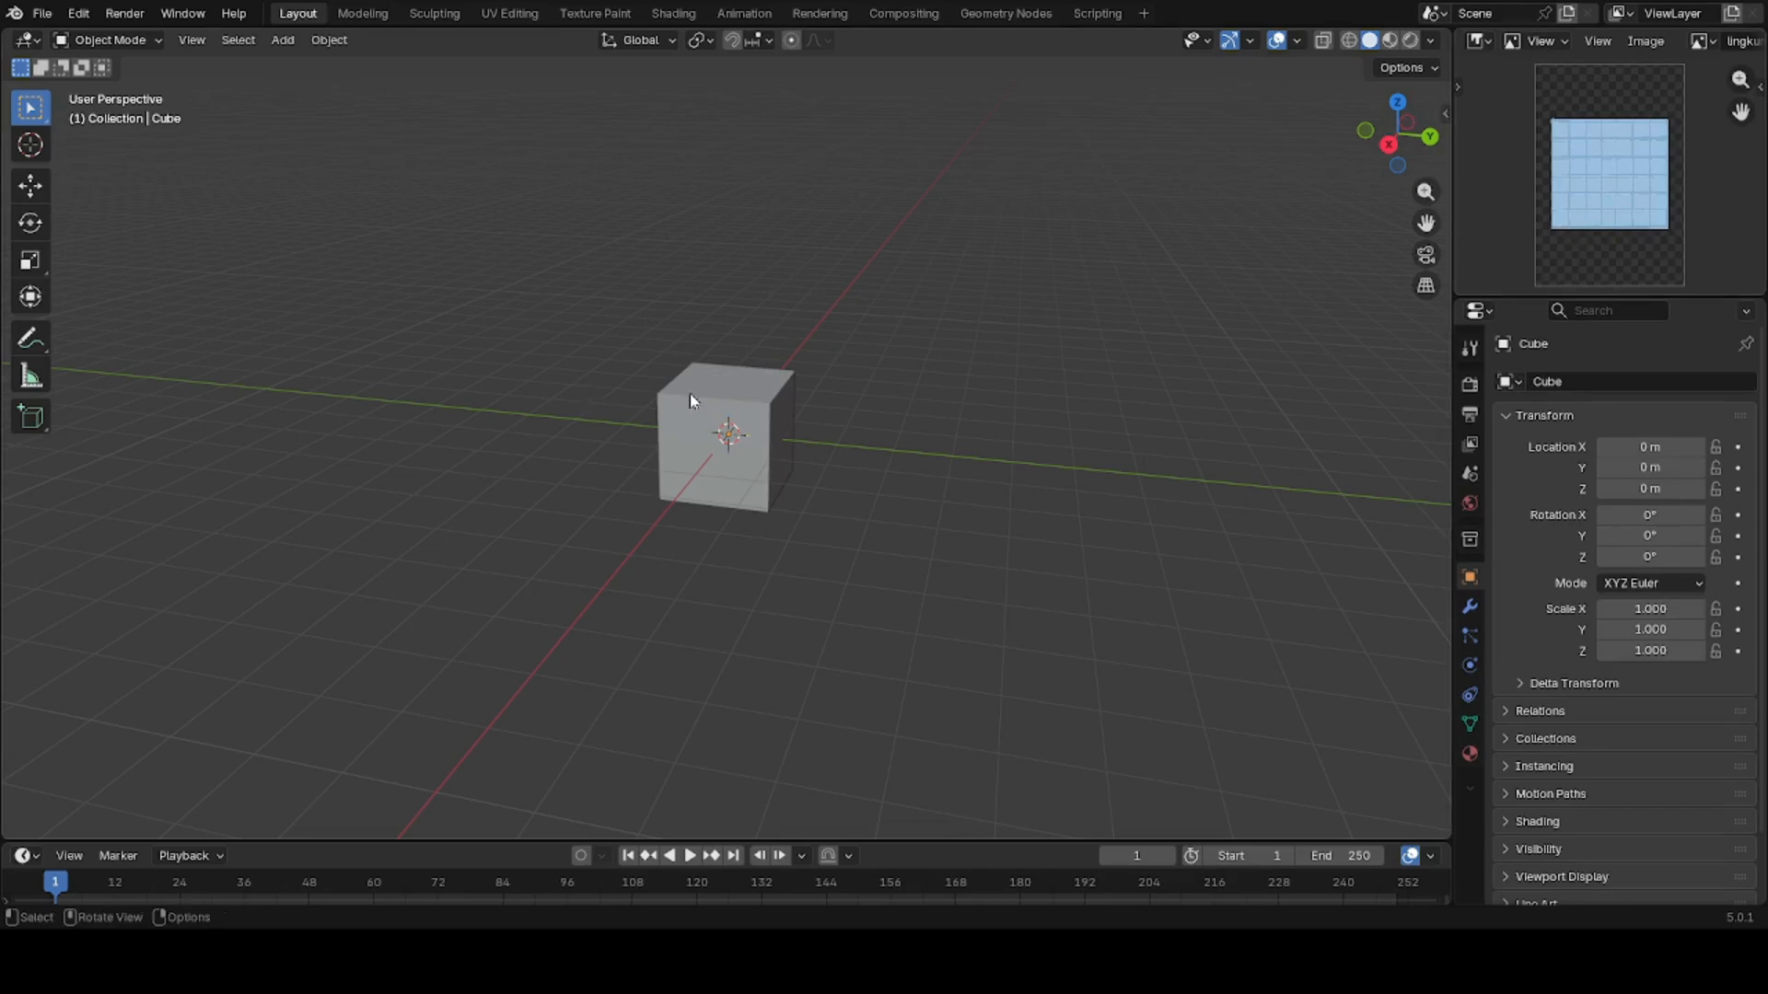
- Select the cube and switch it to Edit Mode
middle_drag(960, 419, 995, 411)
click(742, 438)
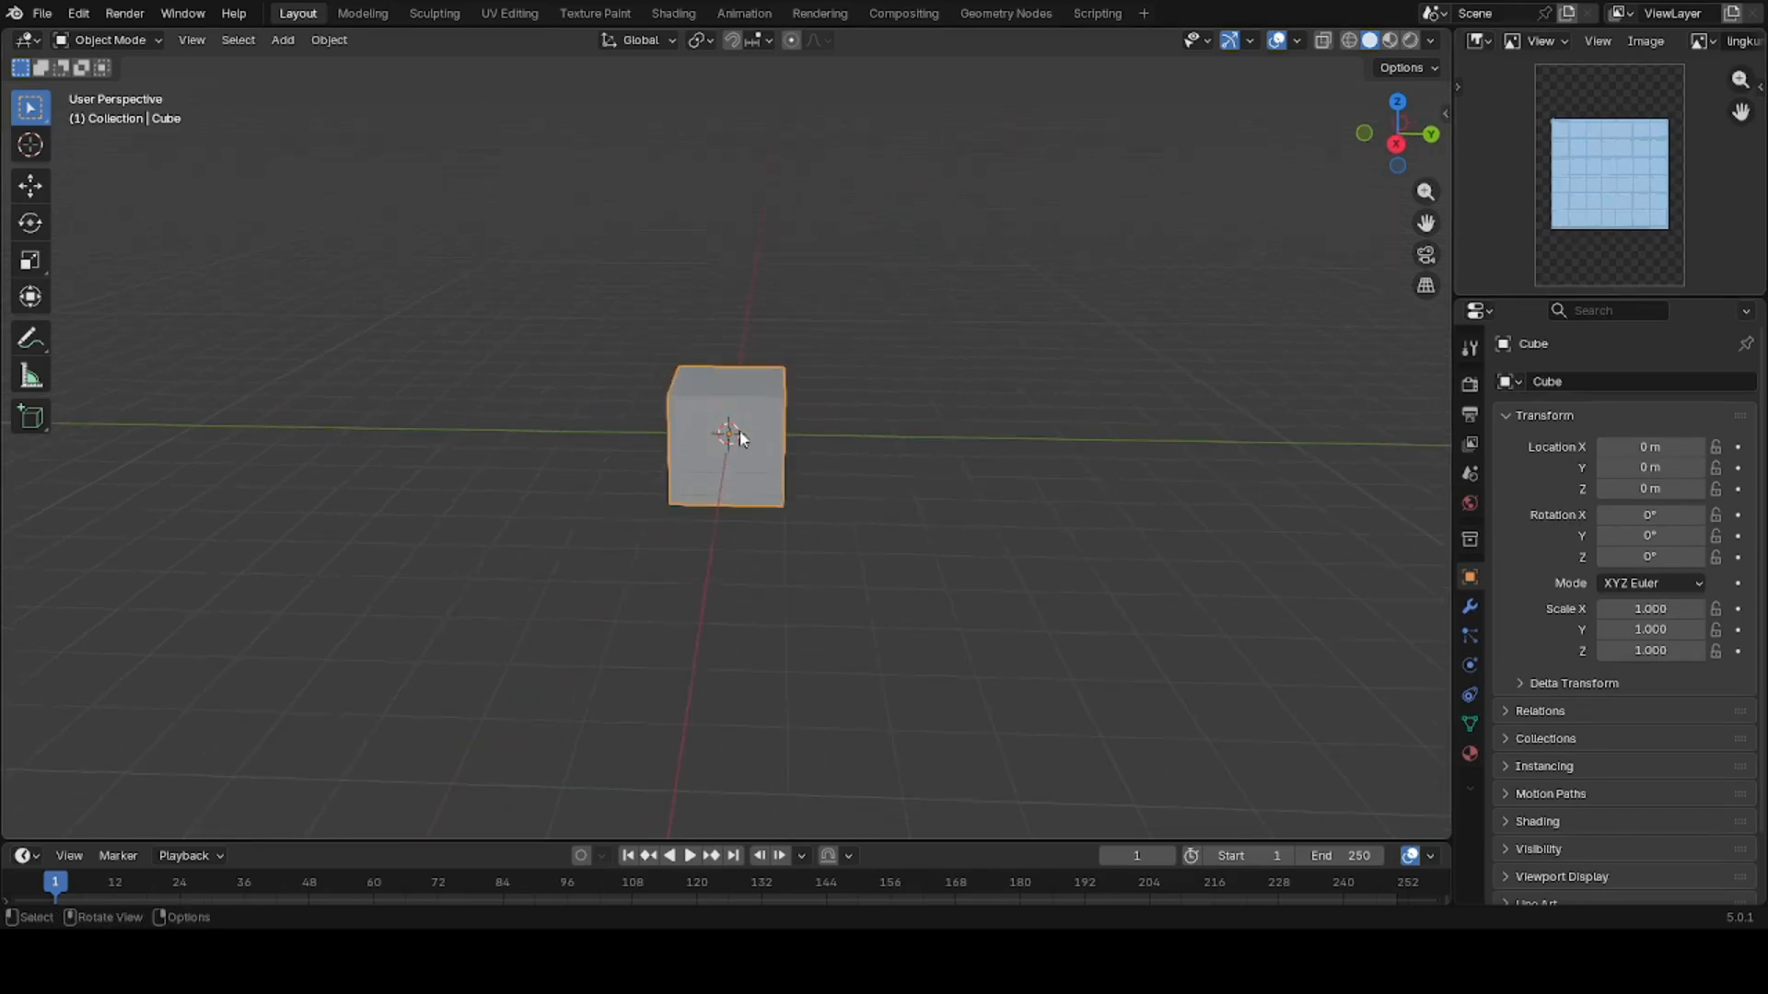
click(108, 40)
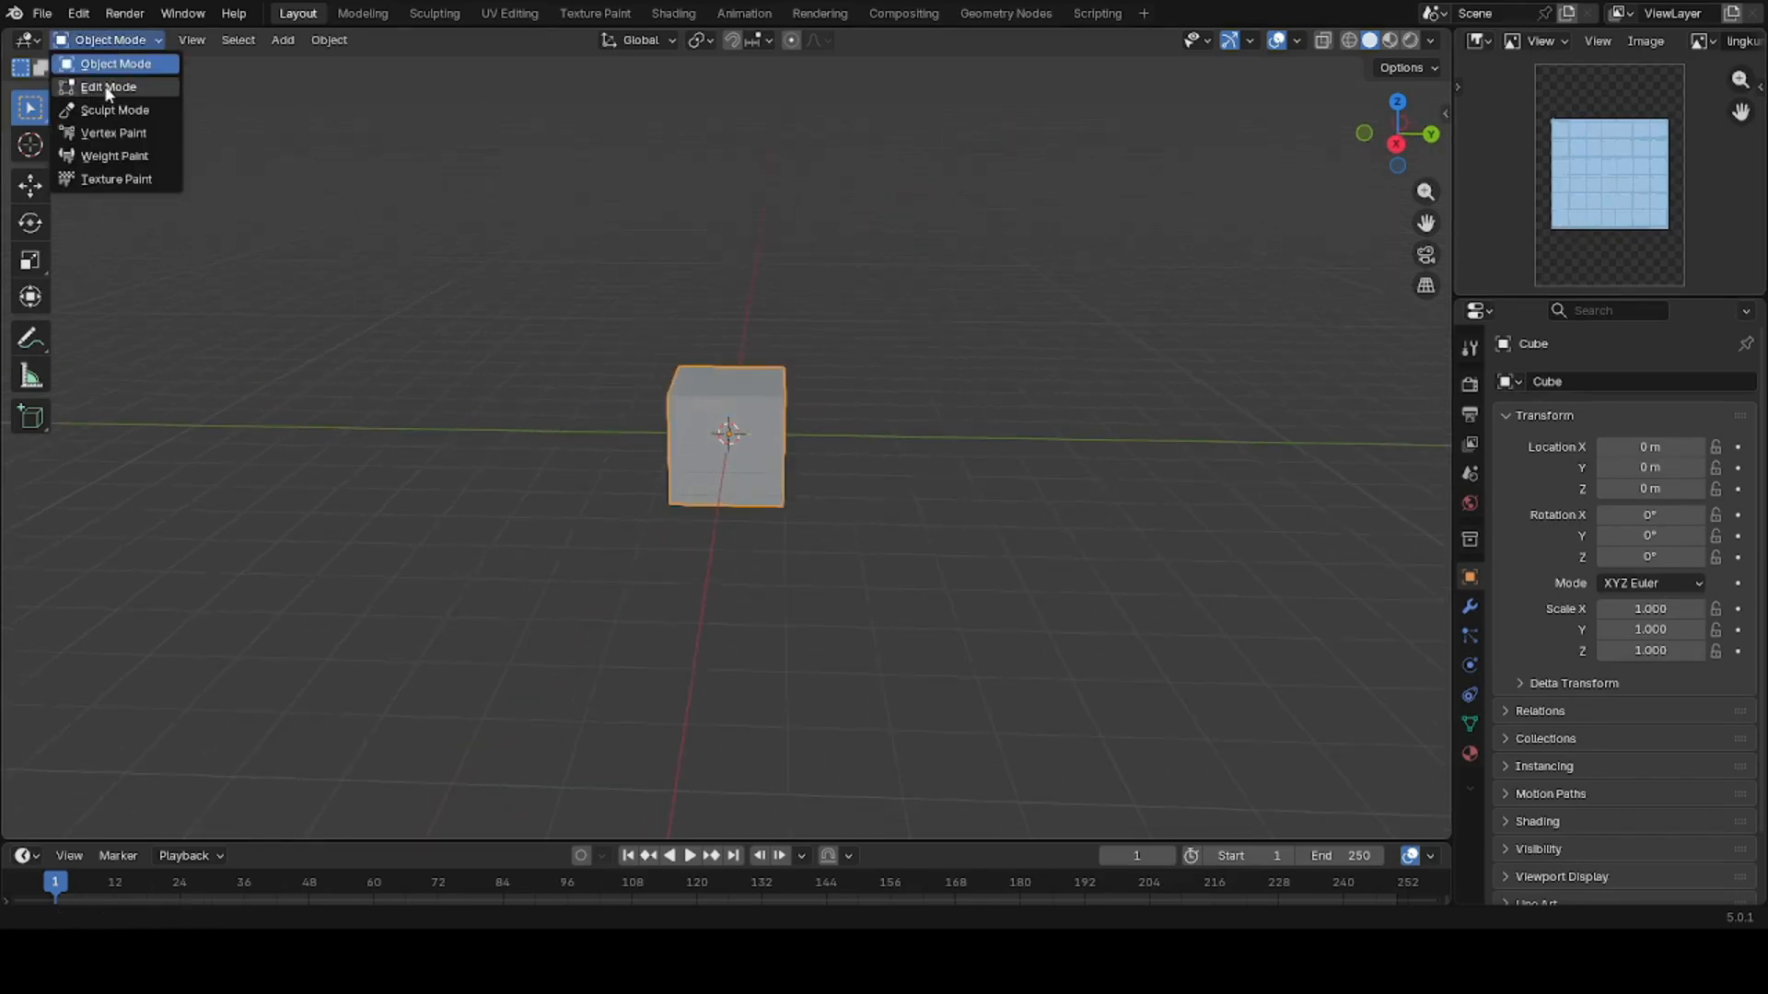
click(105, 82)
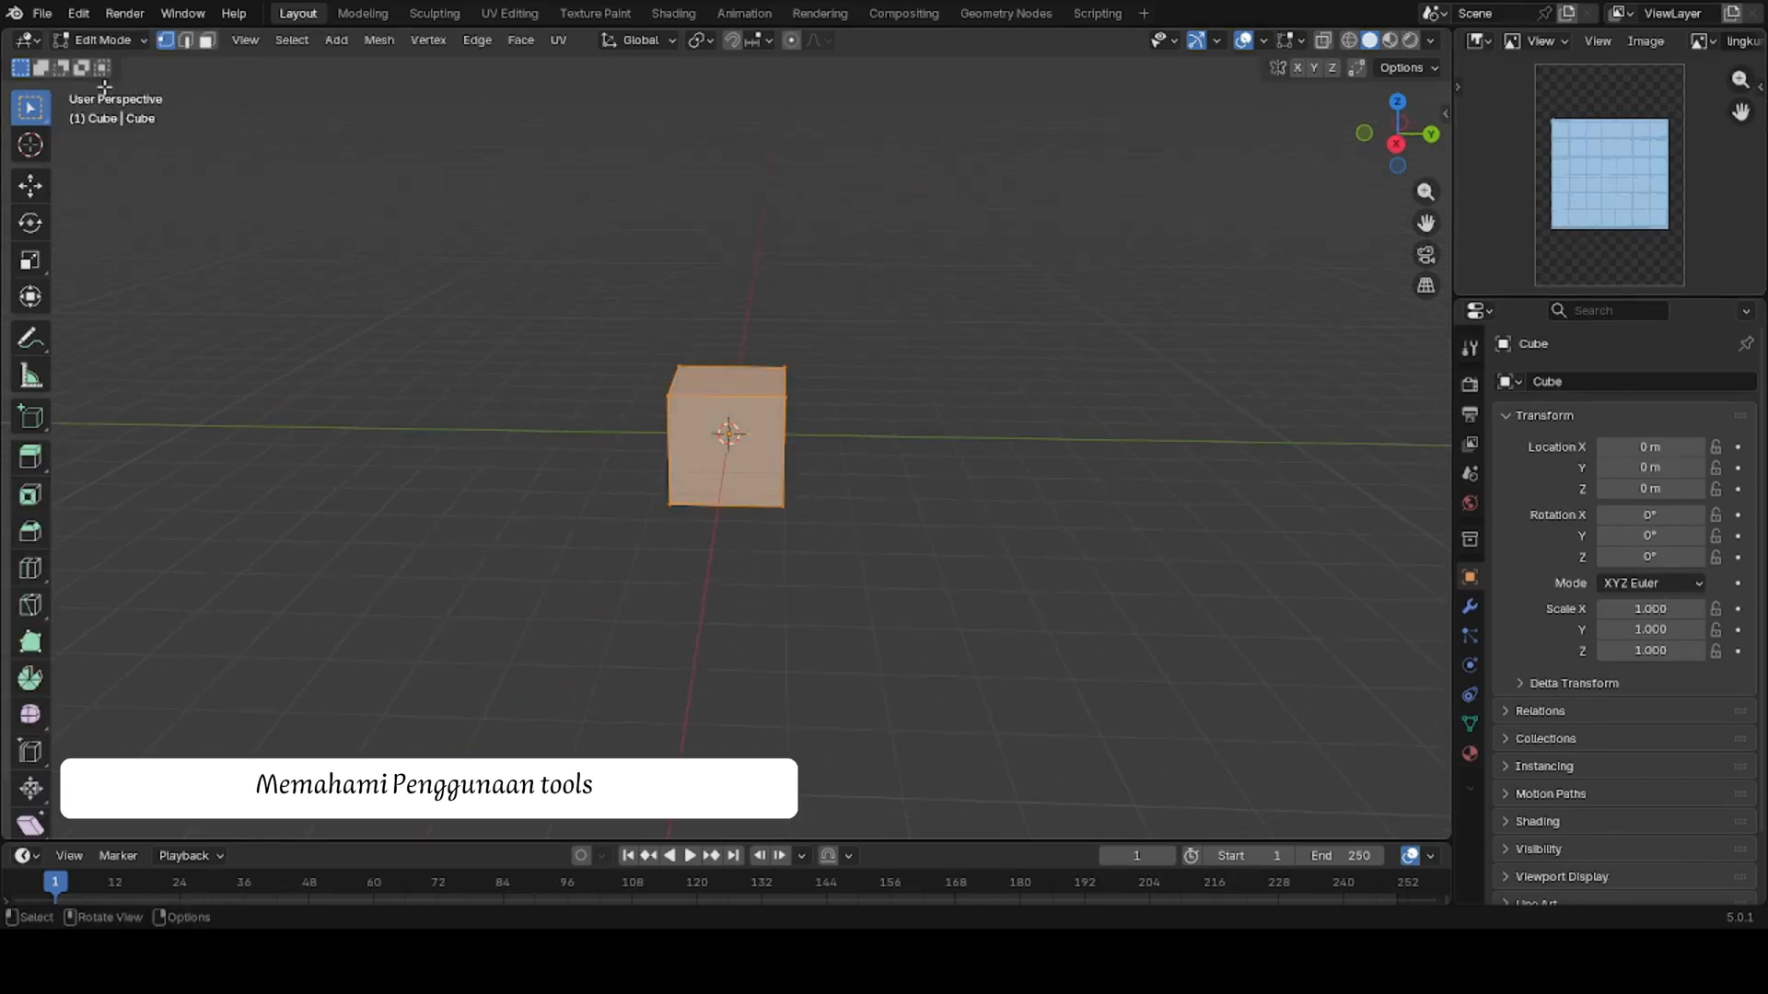
- Scale the cube's mesh along Y and X into a flat slab about 23.9 m by 18.5 m
click(30, 261)
drag(812, 435, 158, 402)
middle_drag(295, 552, 556, 631)
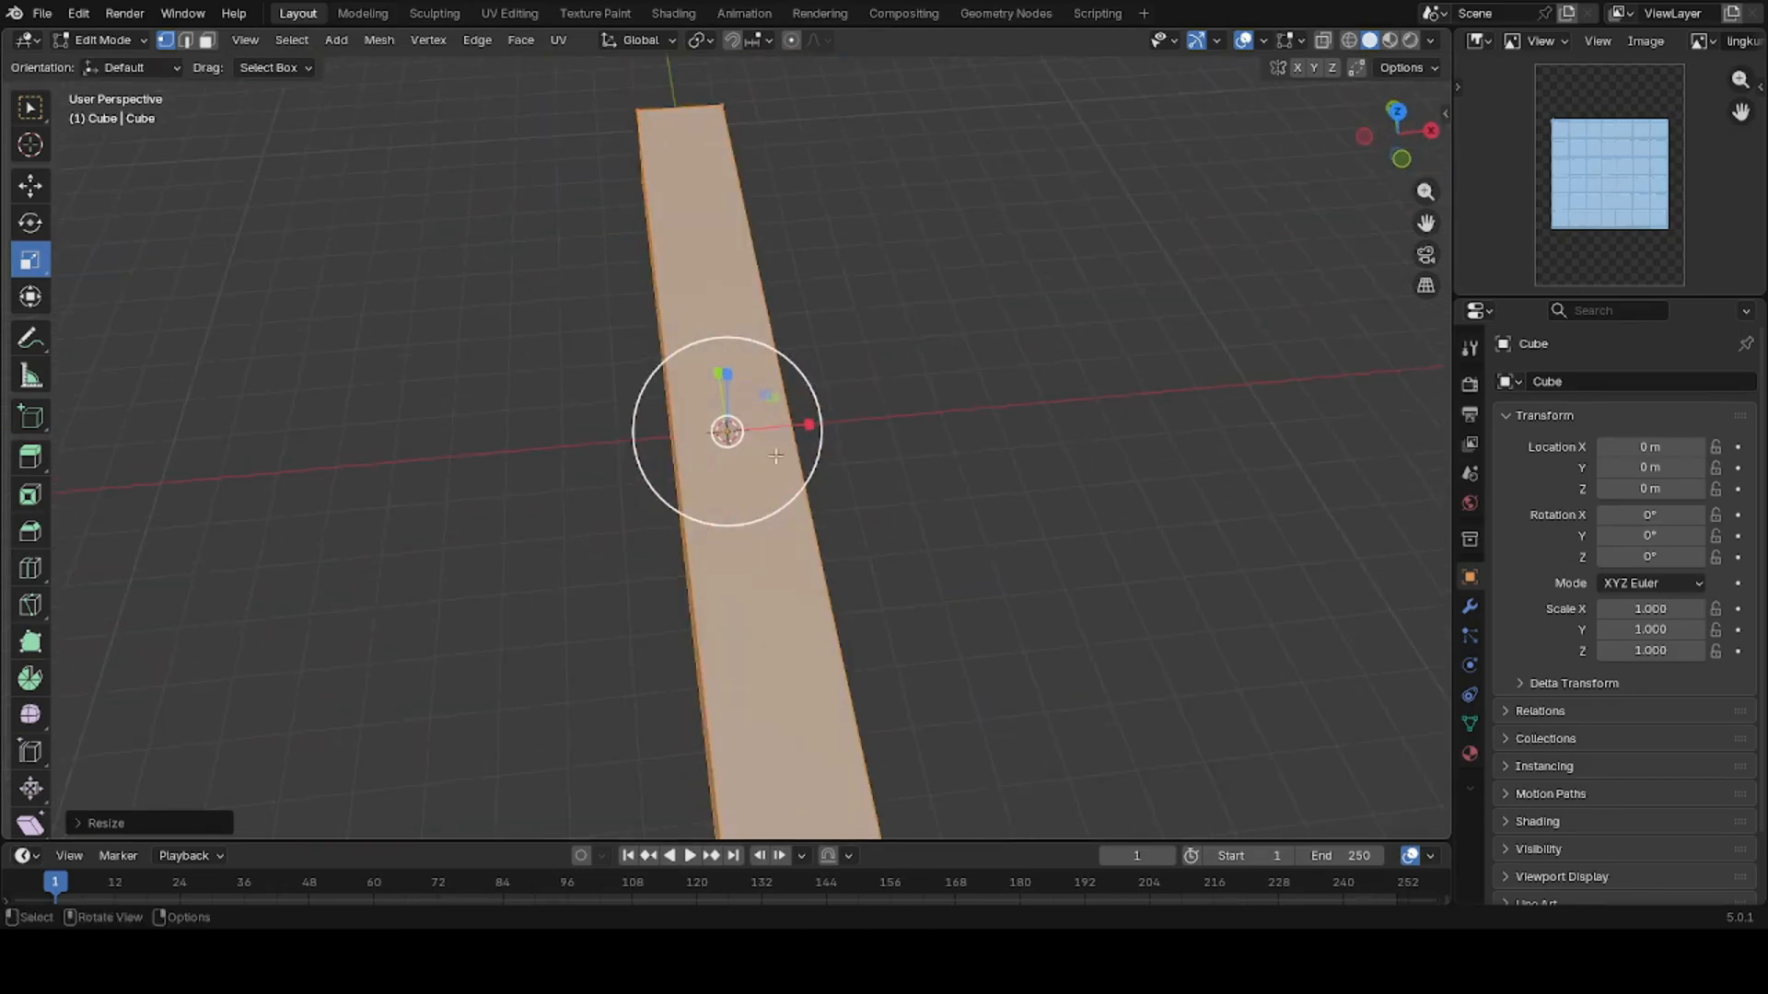
drag(808, 423, 204, 343)
scroll(451, 356, down, 5)
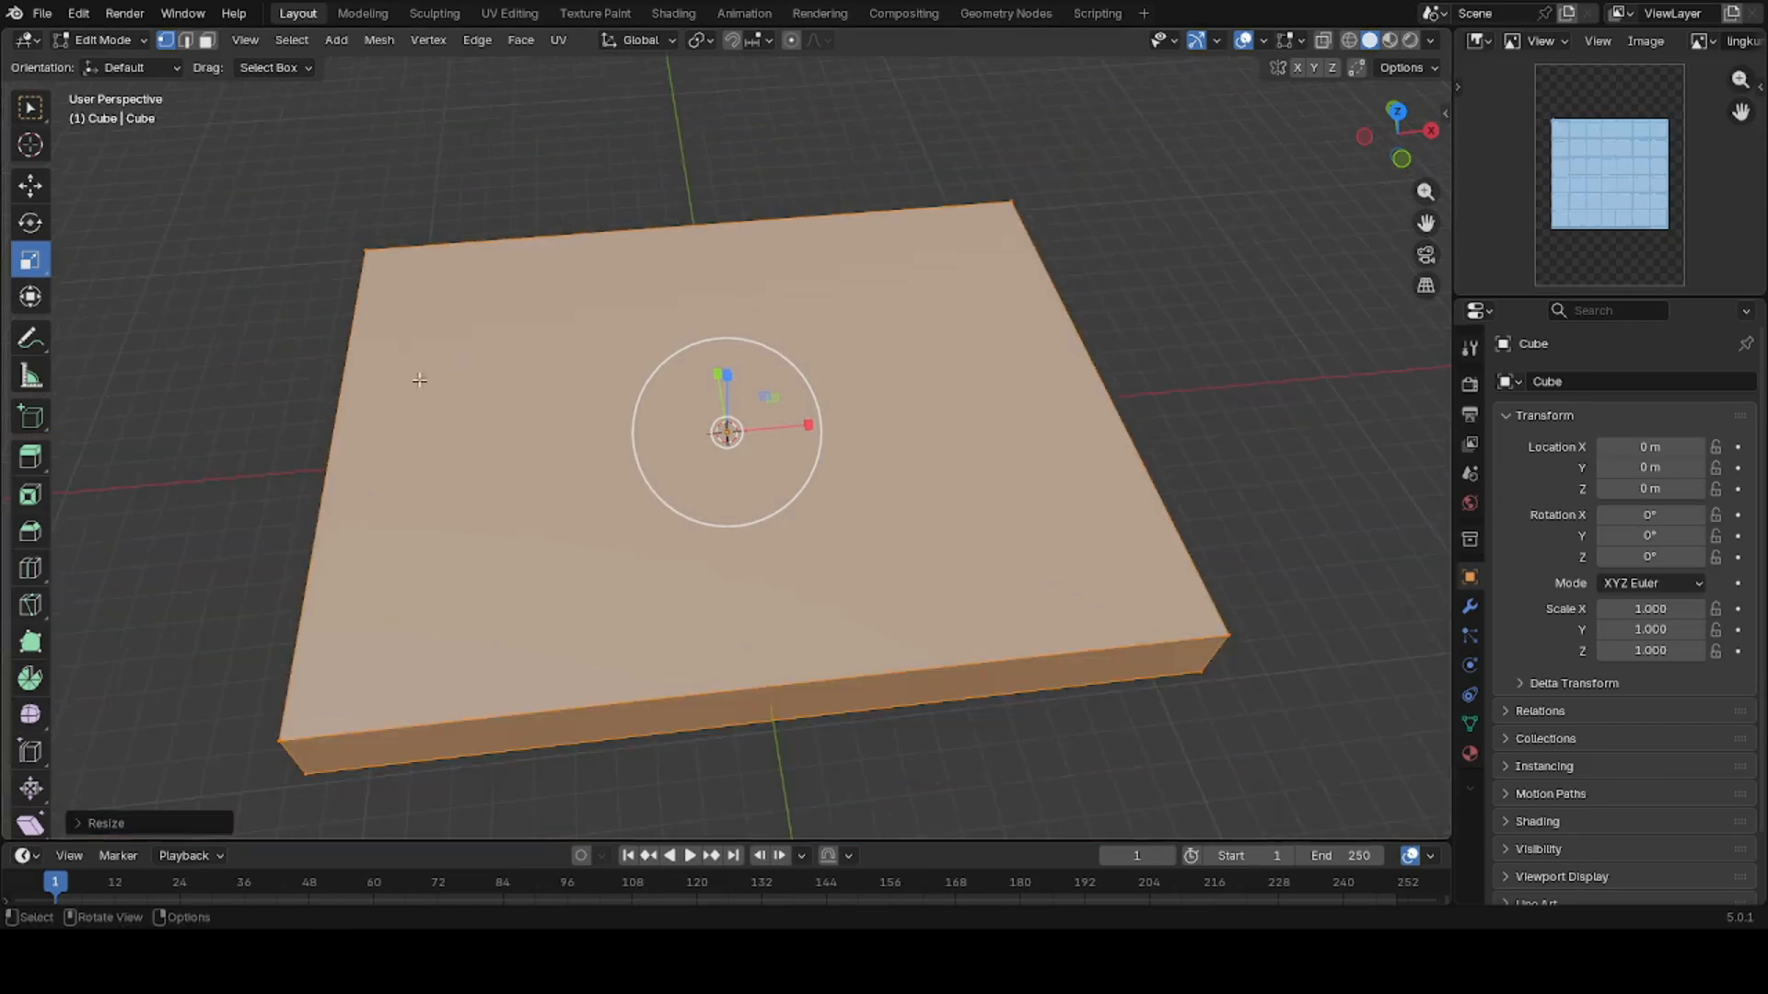
middle_drag(419, 381, 1317, 481)
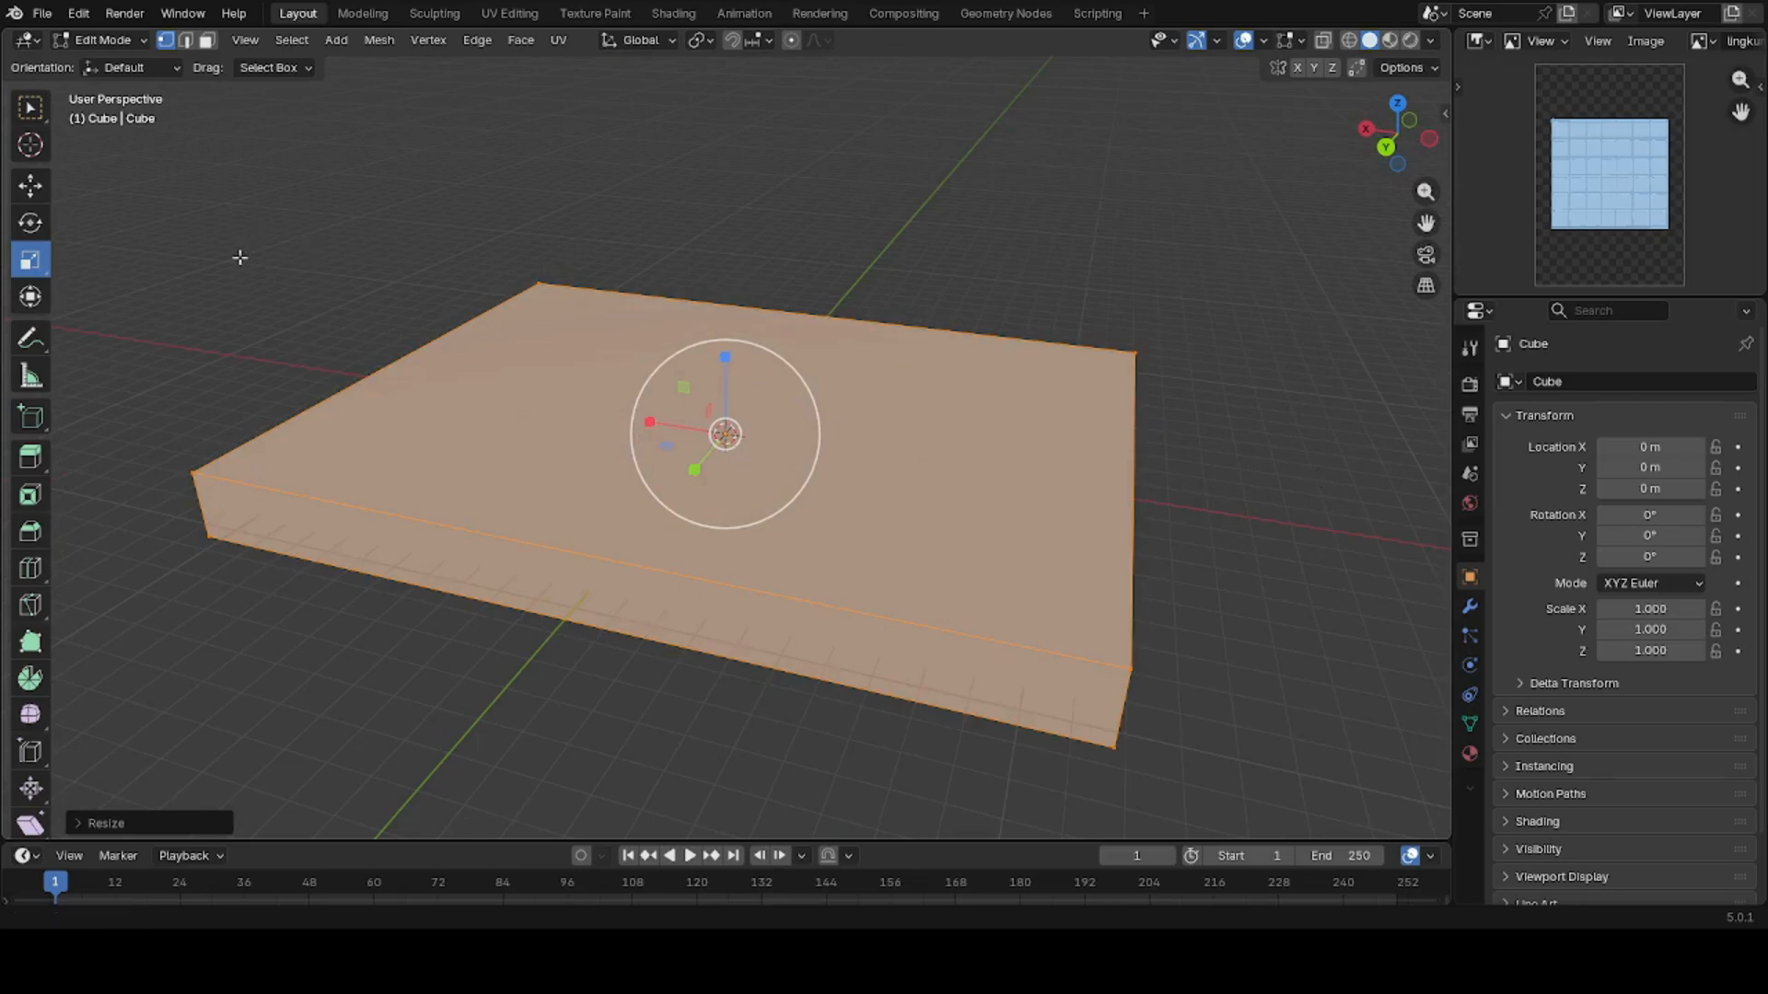
- Activate the Inset Faces tool and return the slab to Object Mode
click(30, 494)
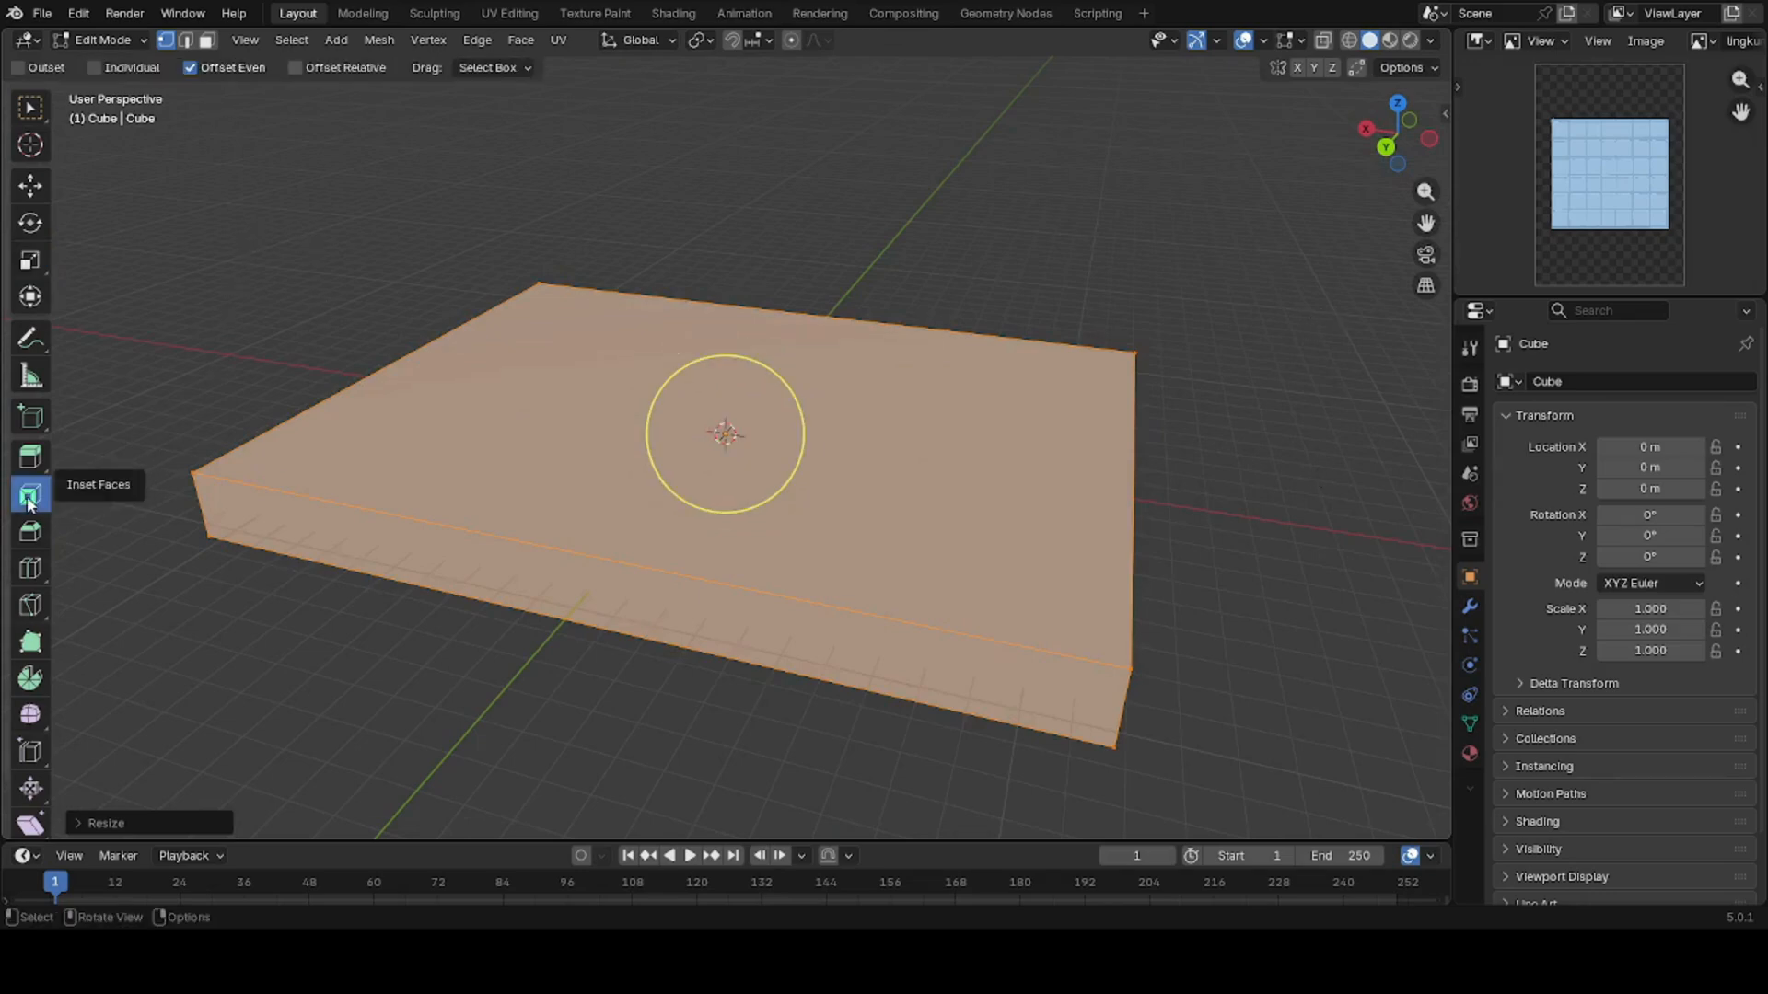
click(101, 40)
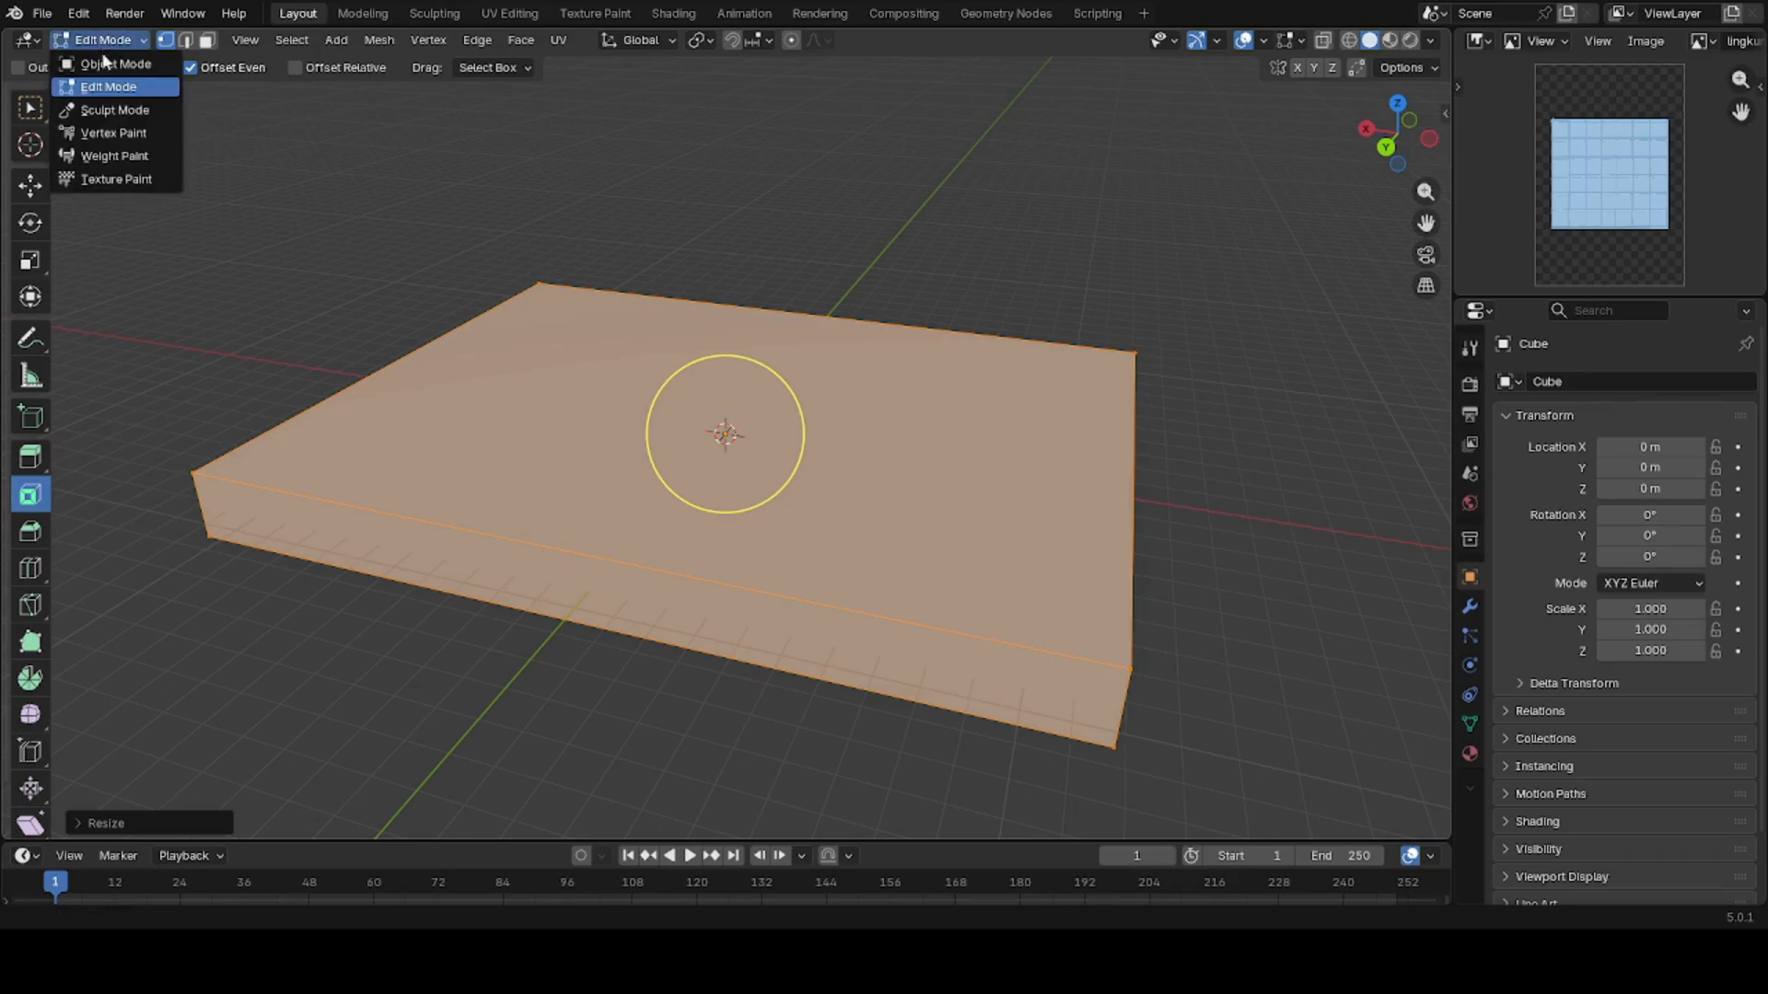
click(108, 63)
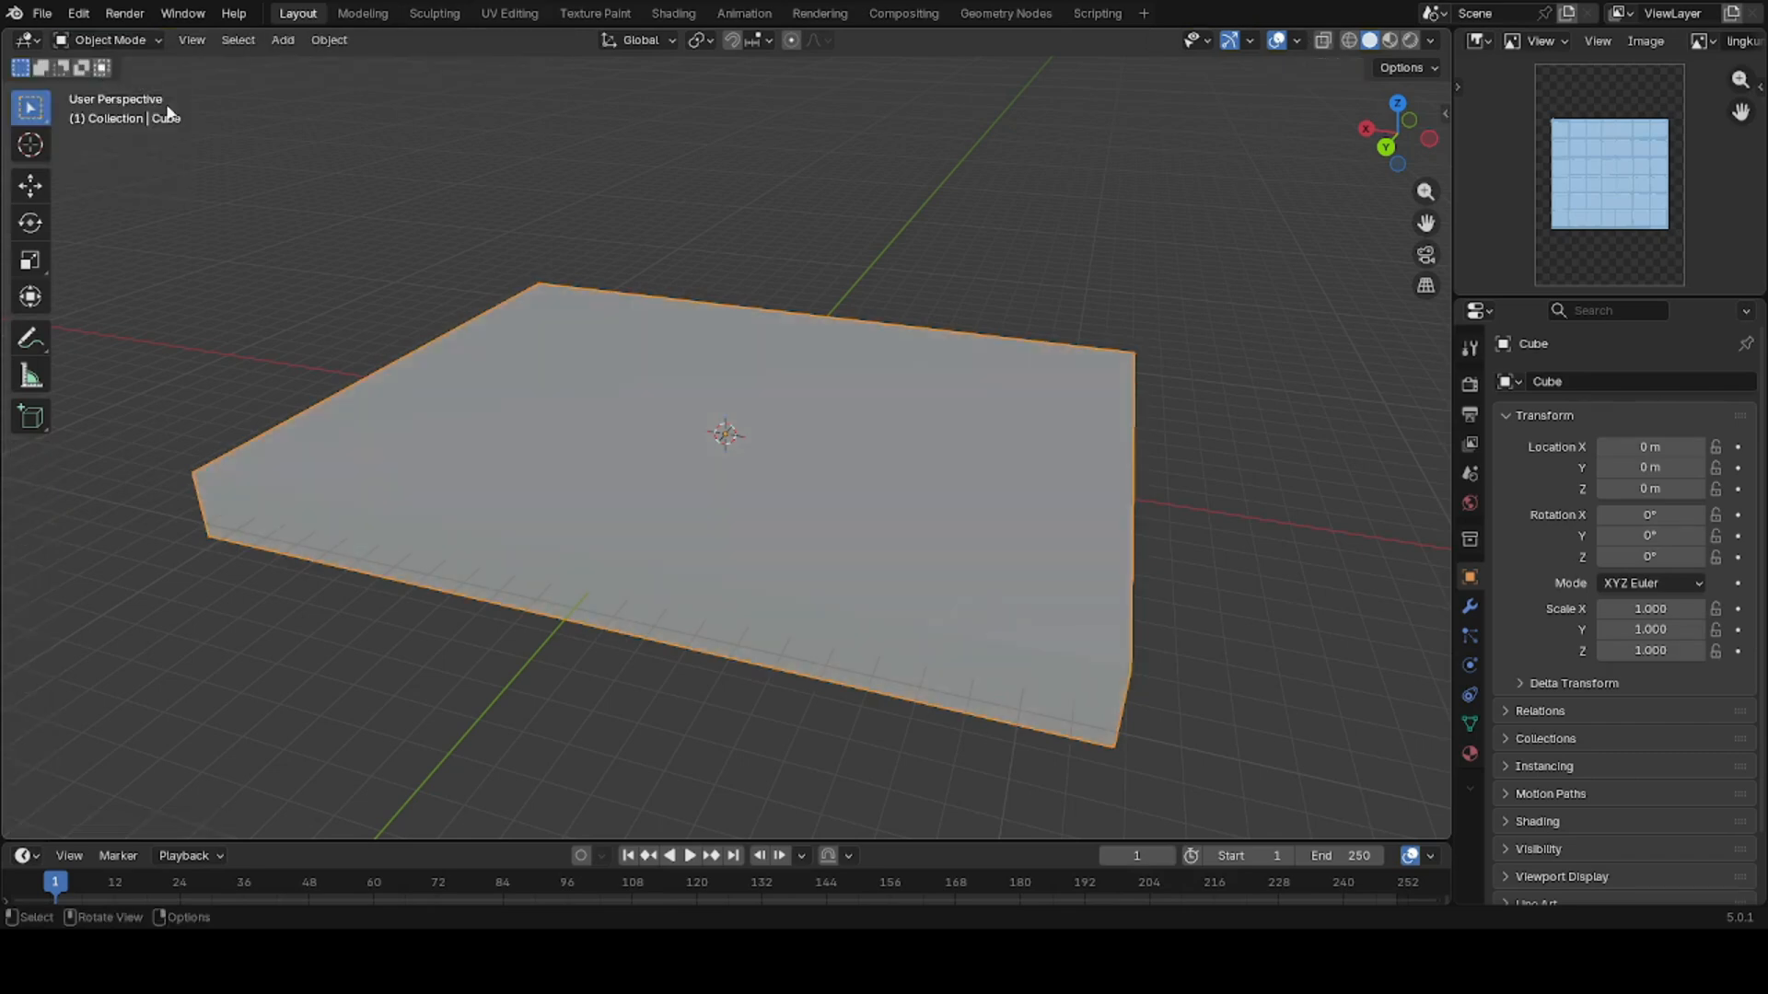
- Compare the slab in wireframe, solid, material preview and rendered shading, ending in solid shading
click(1346, 41)
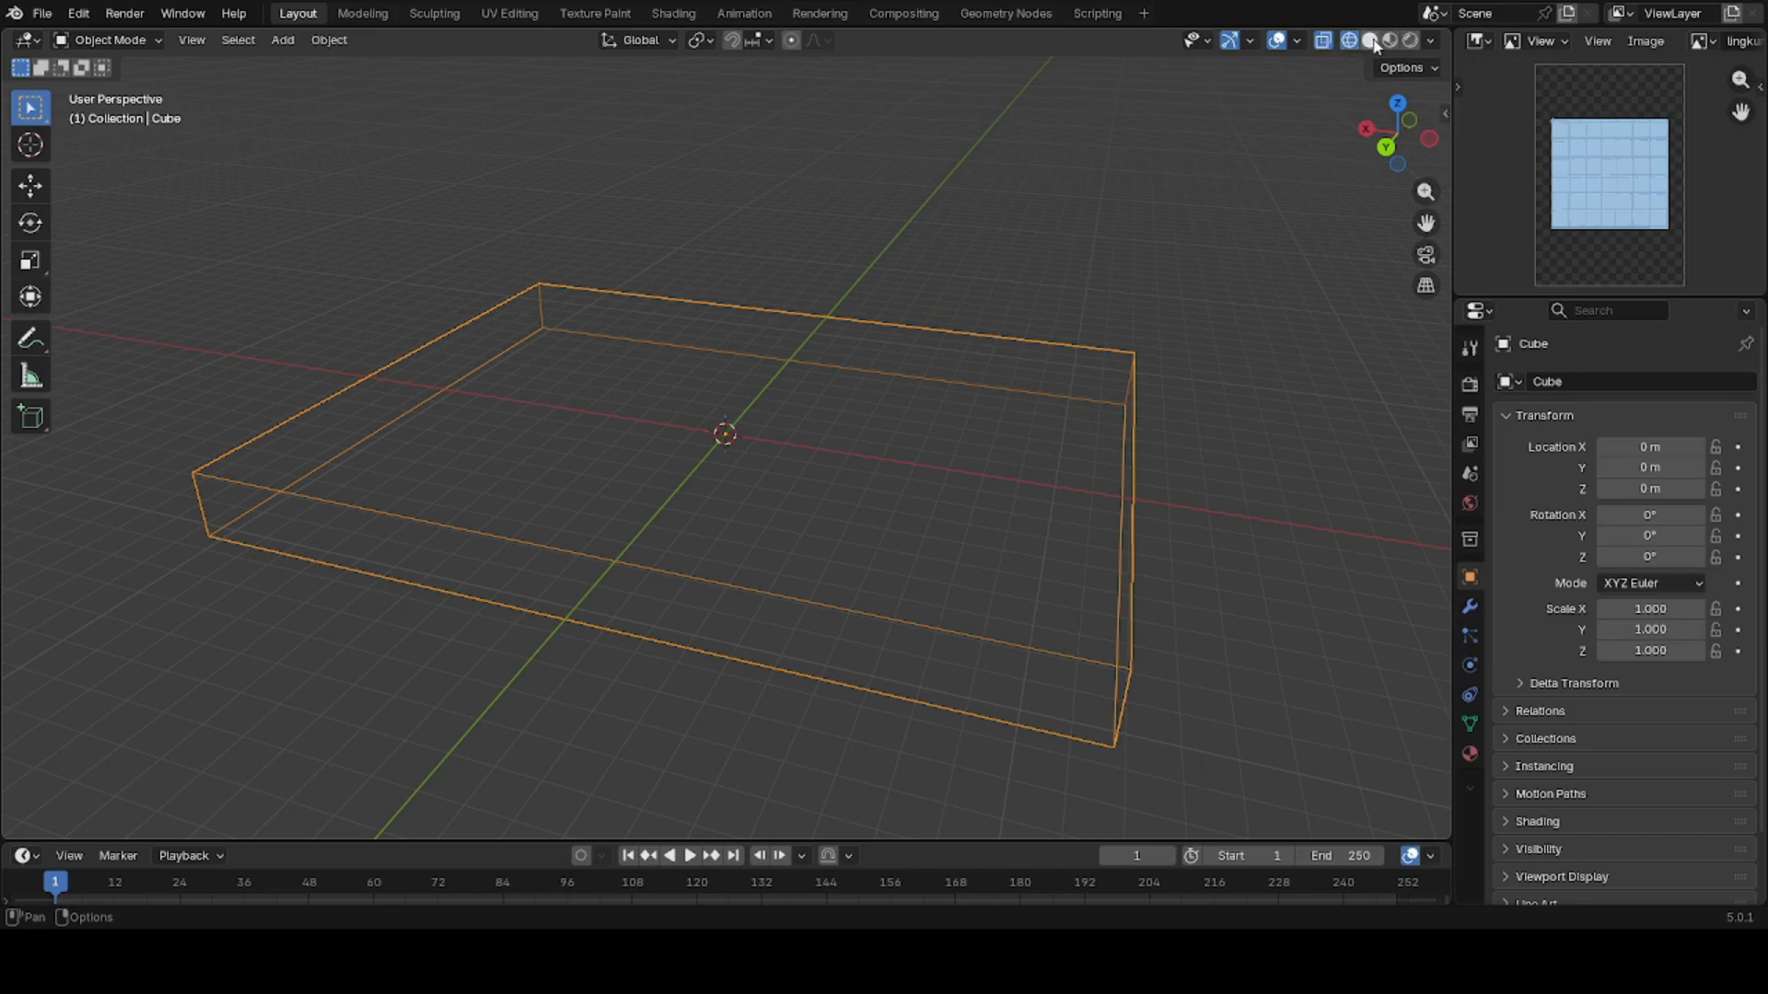
click(1371, 42)
click(1390, 40)
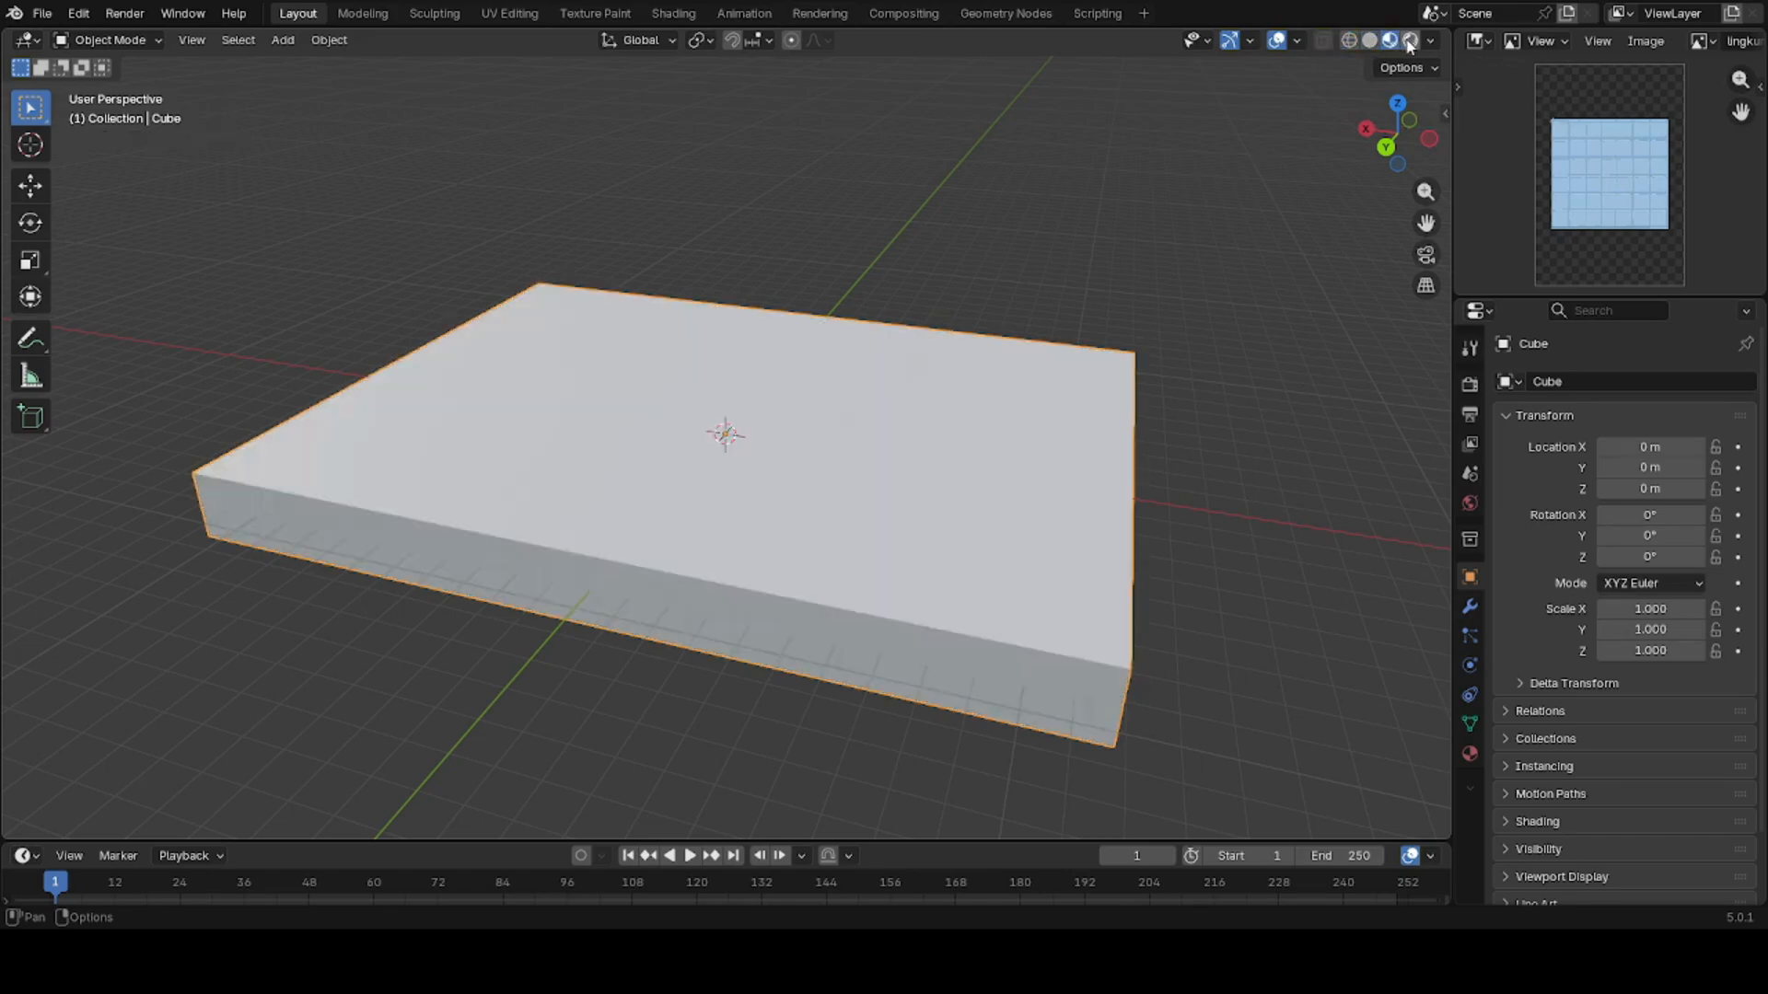
click(1409, 40)
click(1349, 40)
click(1369, 40)
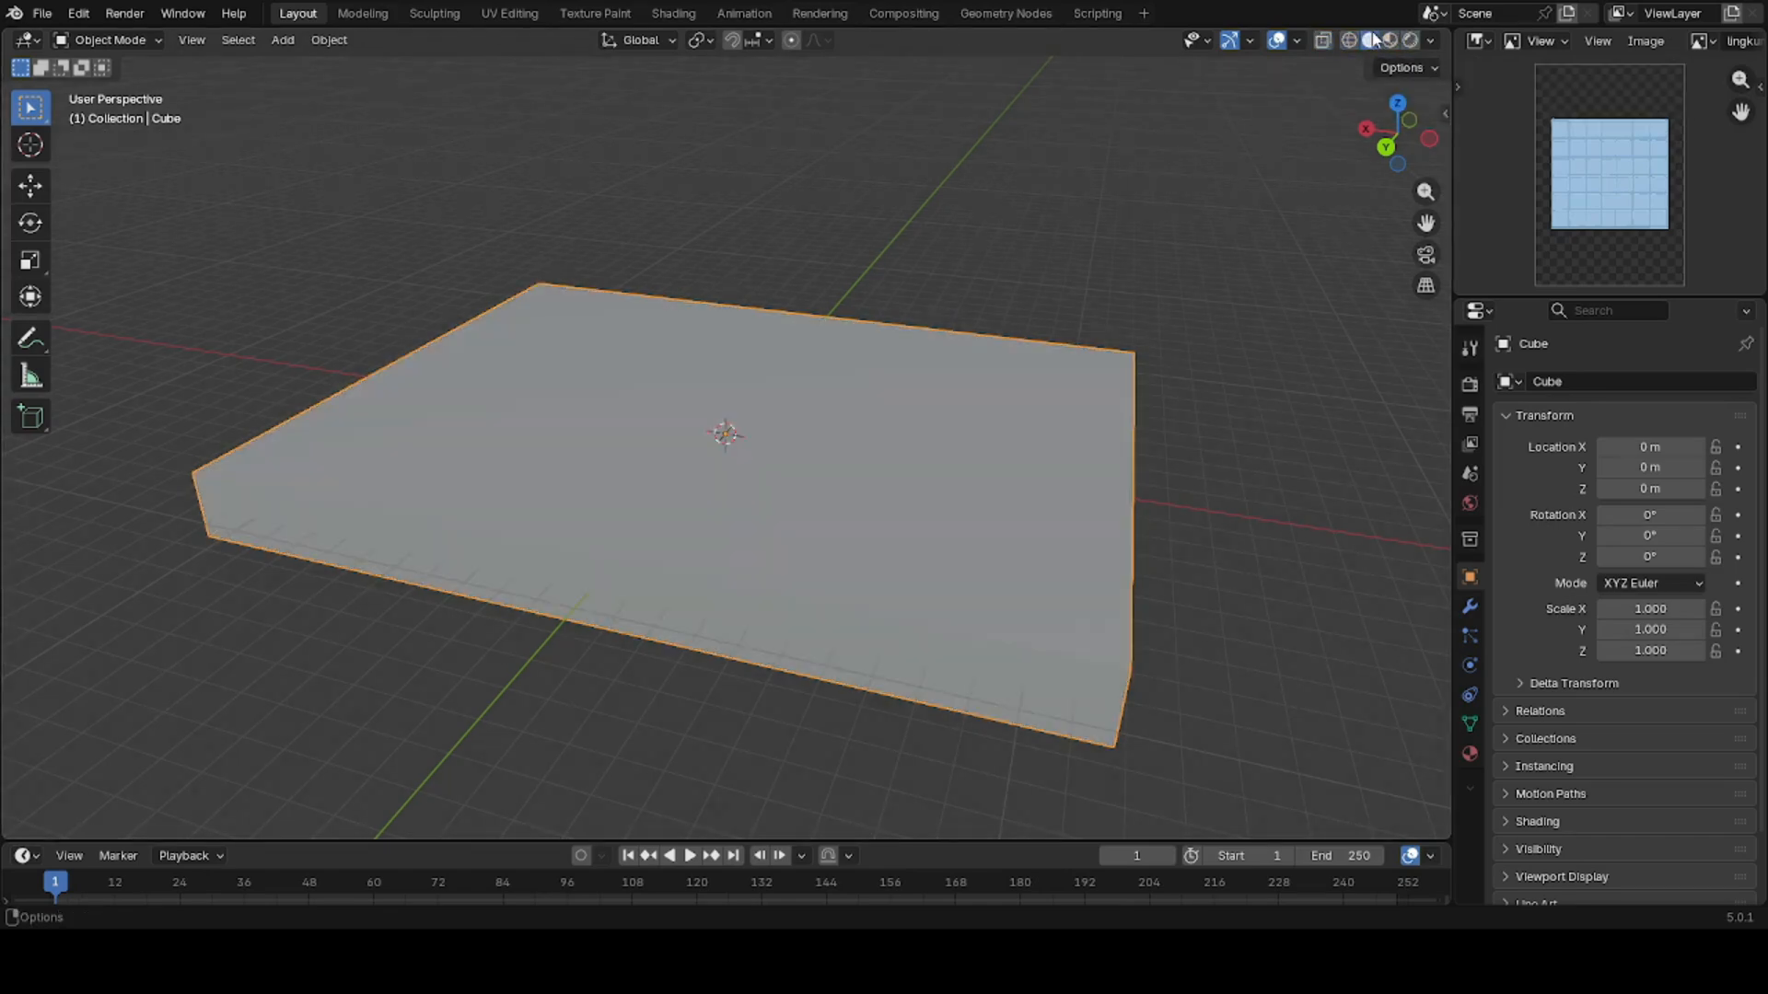
mouse_move(1326, 184)
middle_down()
mouse_move(1283, 252)
mouse_move(1066, 262)
middle_up()
middle_drag(461, 236, 466, 197)
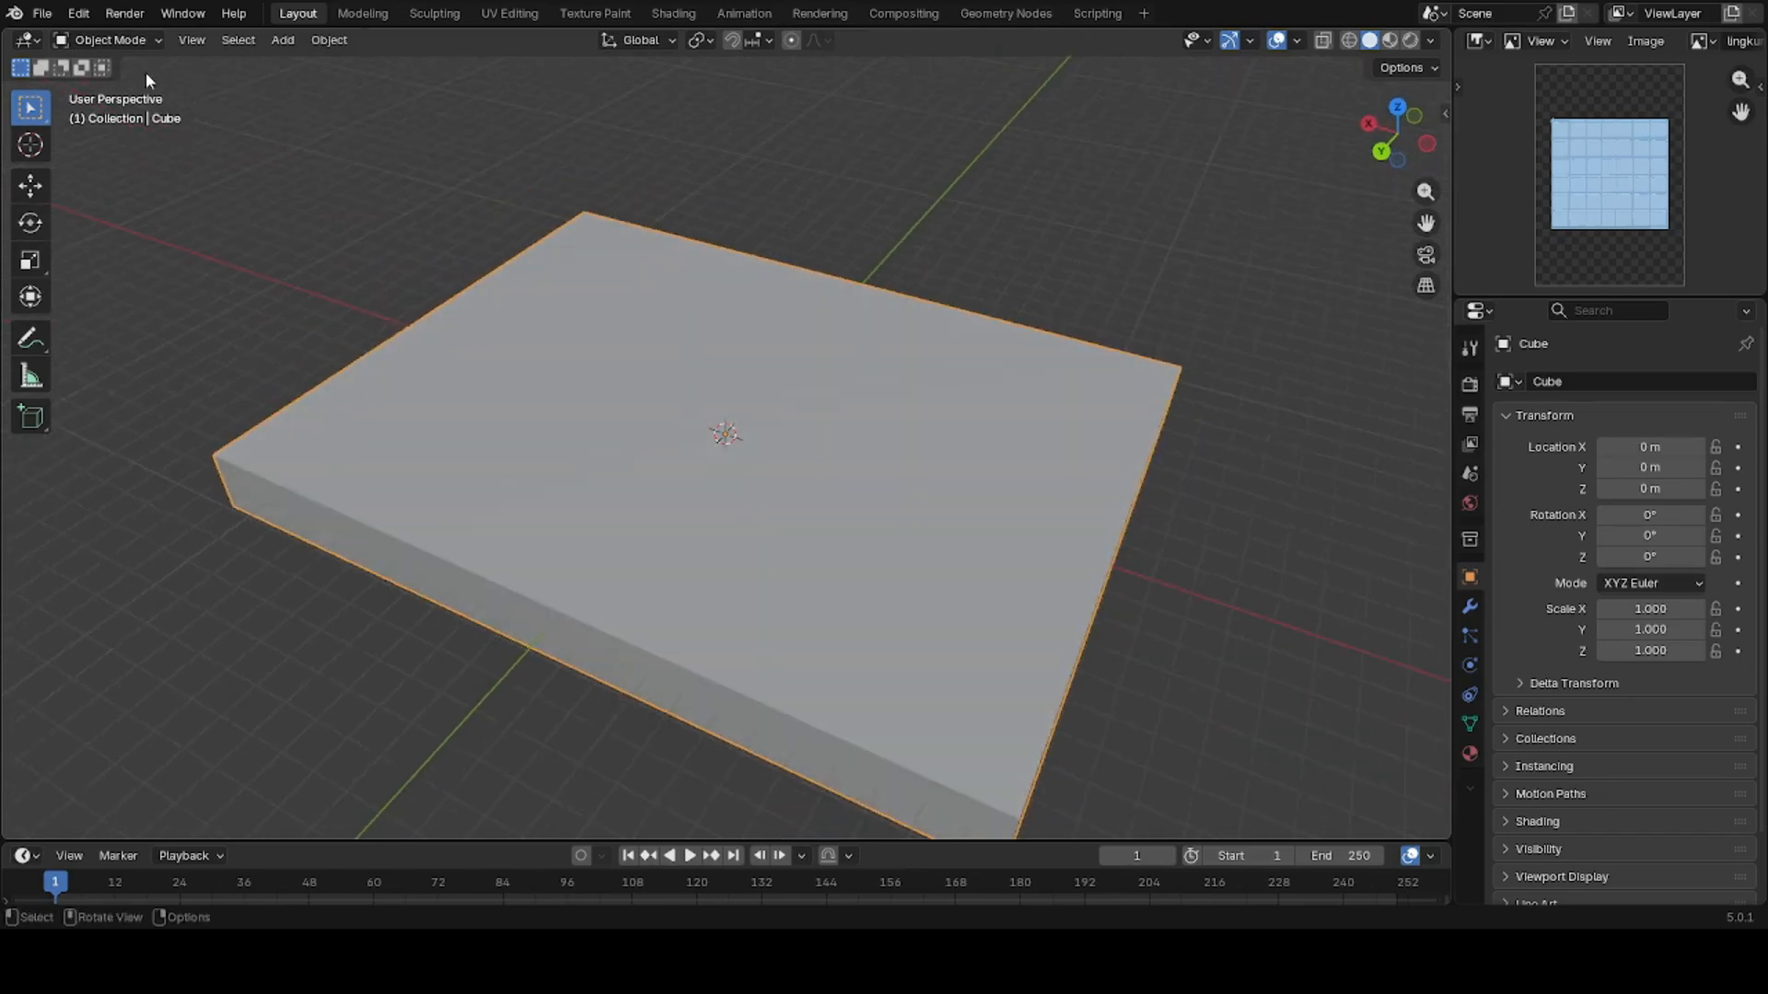
- In Edit Mode with face selection, inset the slab's top face to form a narrow border around it
click(108, 40)
click(108, 85)
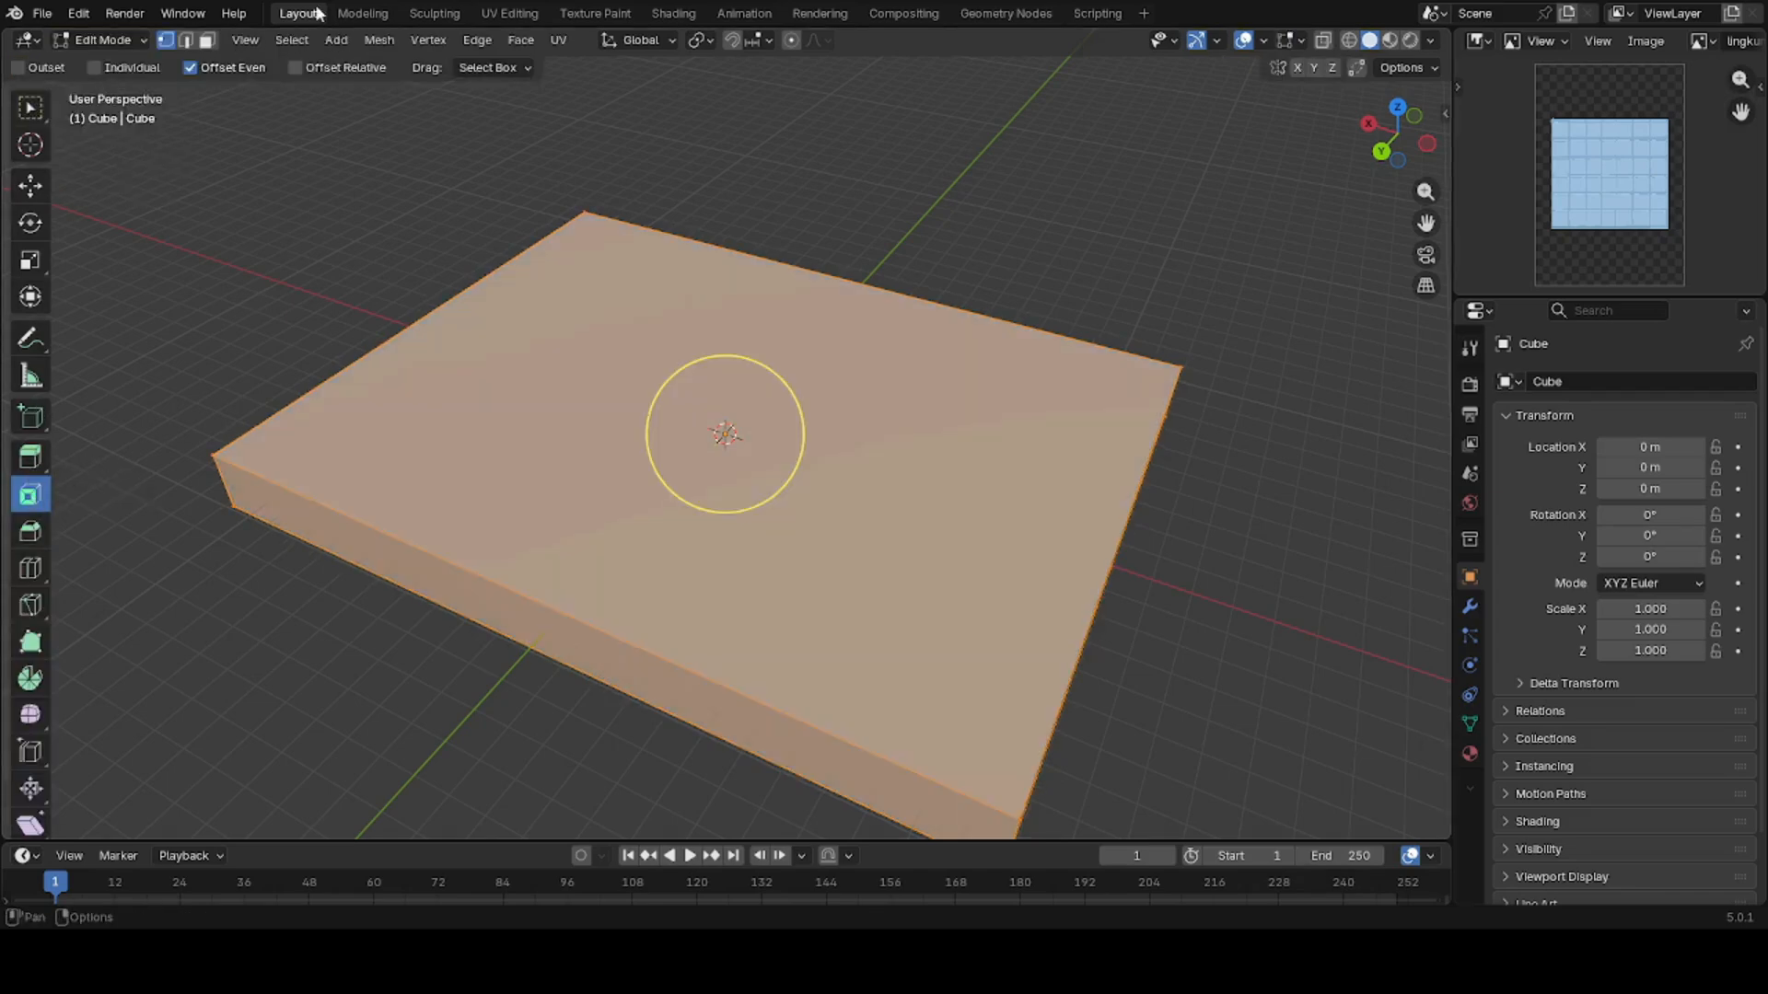
click(206, 40)
key(alt+a)
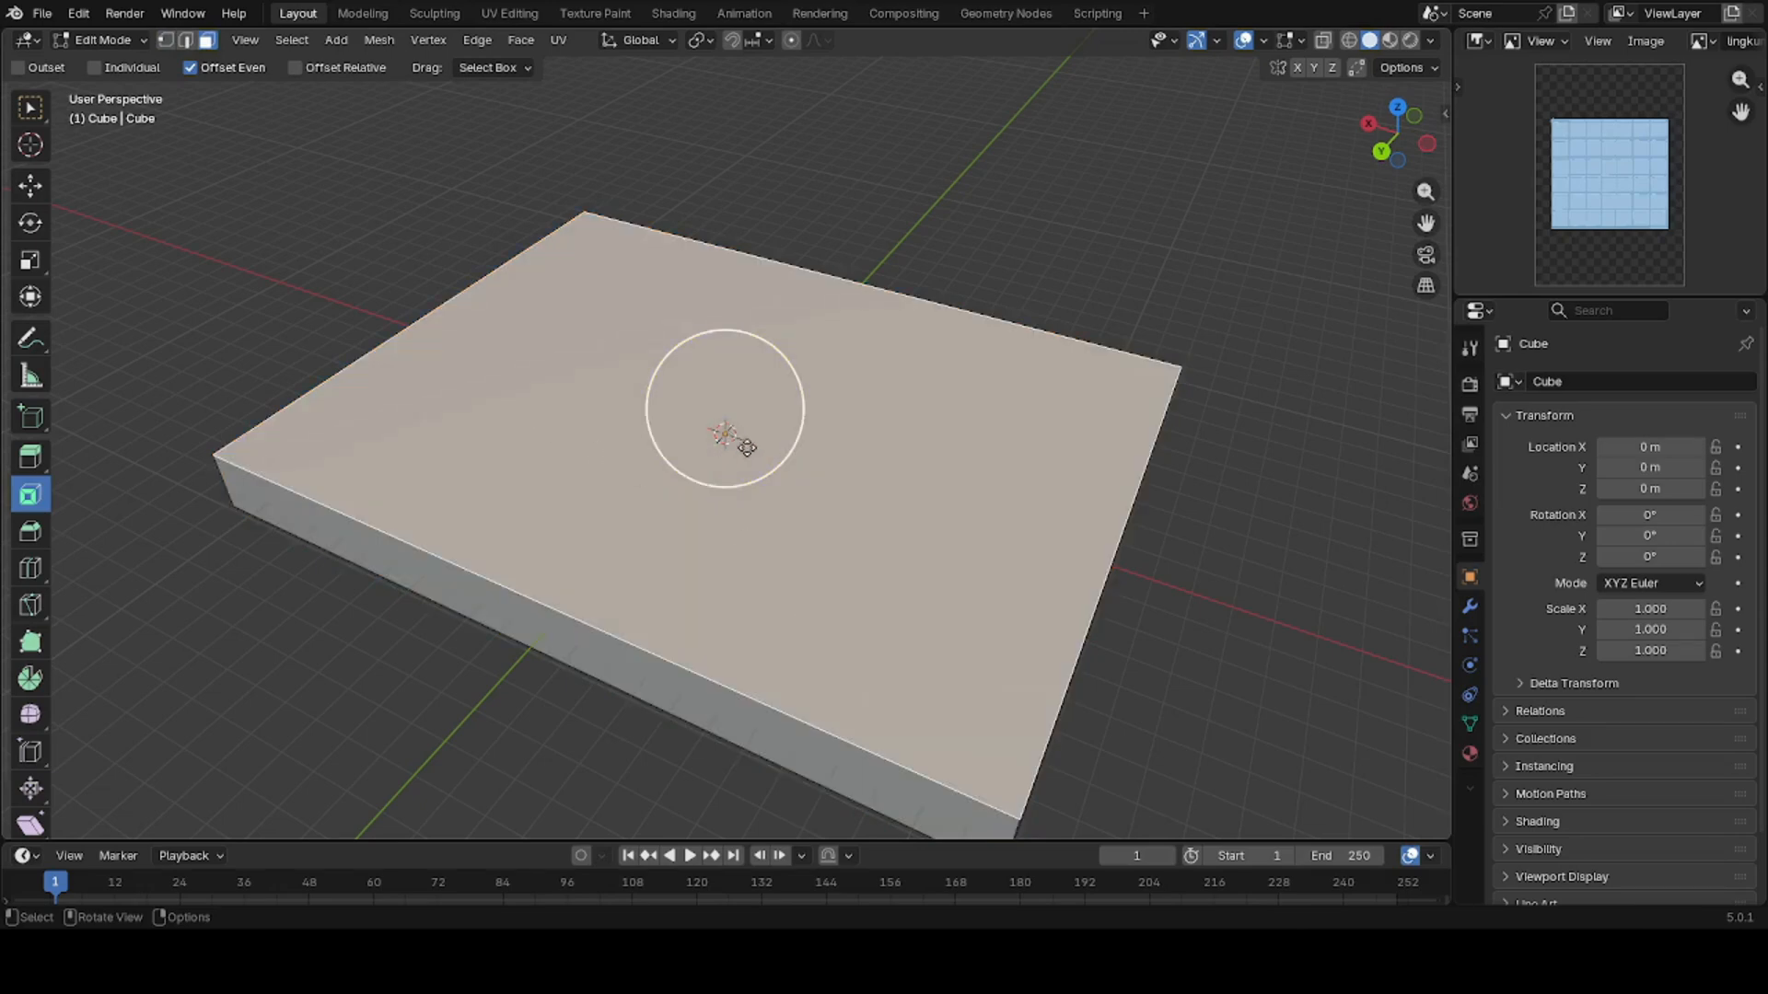
drag(754, 357, 725, 428)
middle_drag(724, 428, 392, 401)
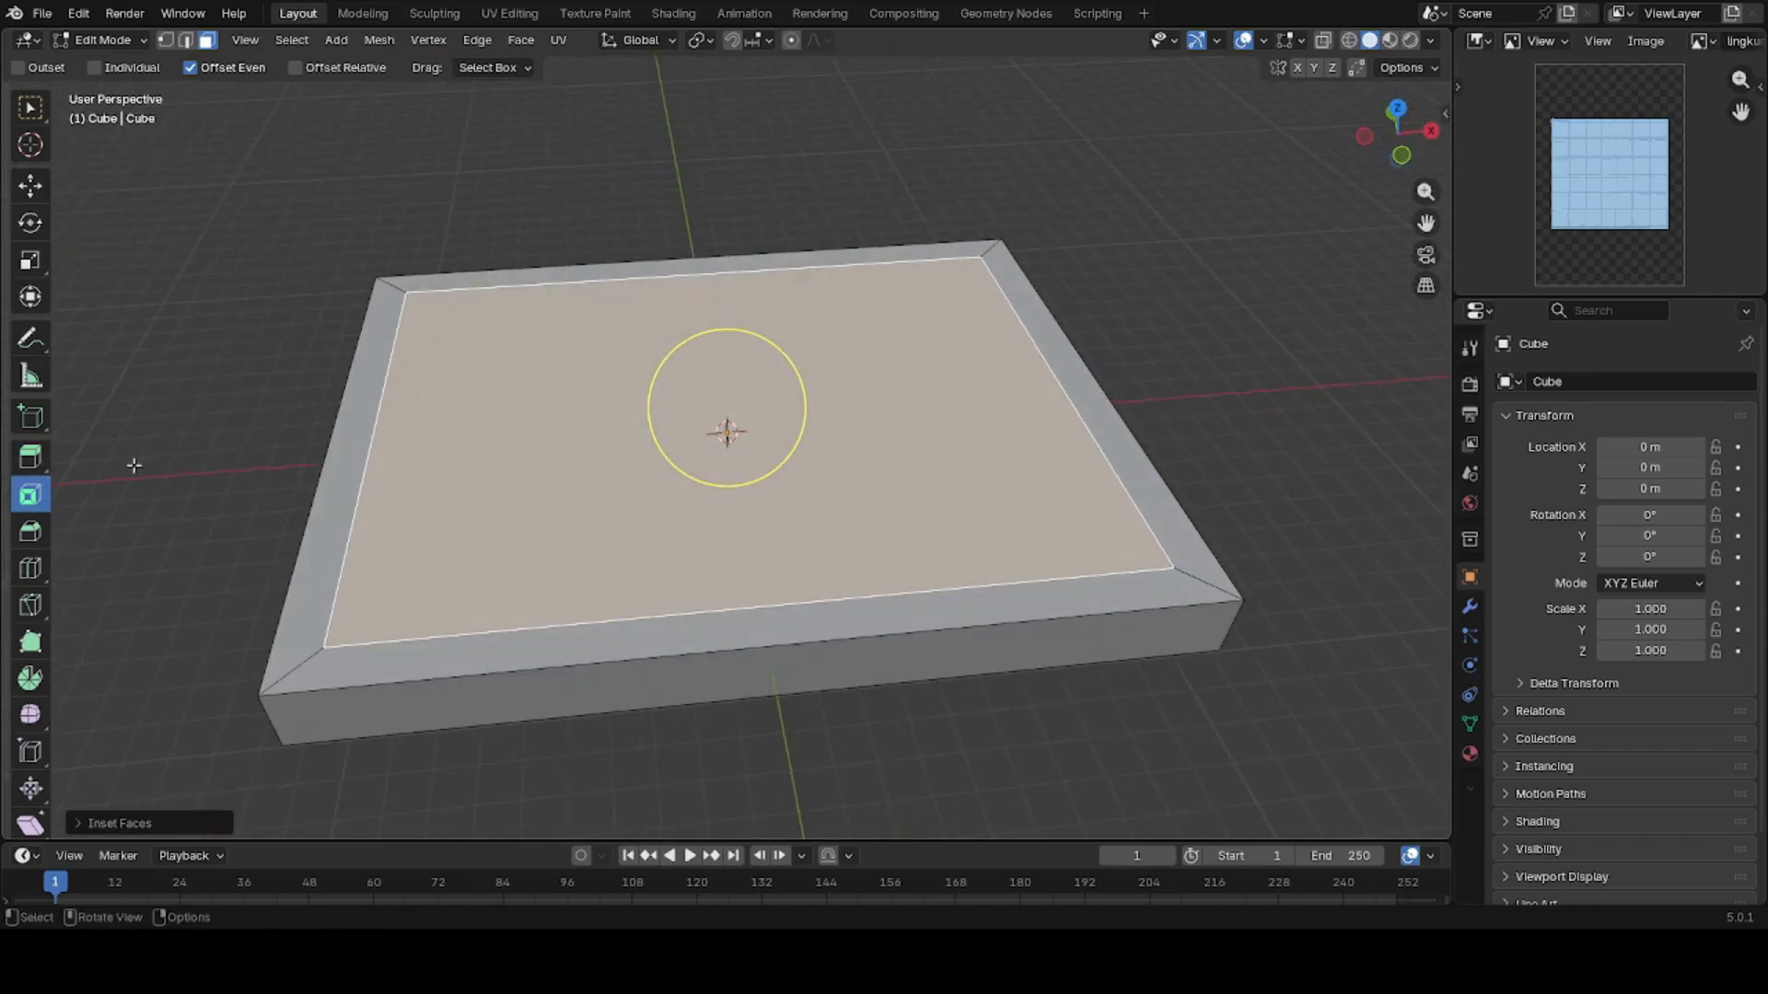
- Show the tool names and extrude the inset top face downward to hollow the slab into a shallow basin
click(32, 456)
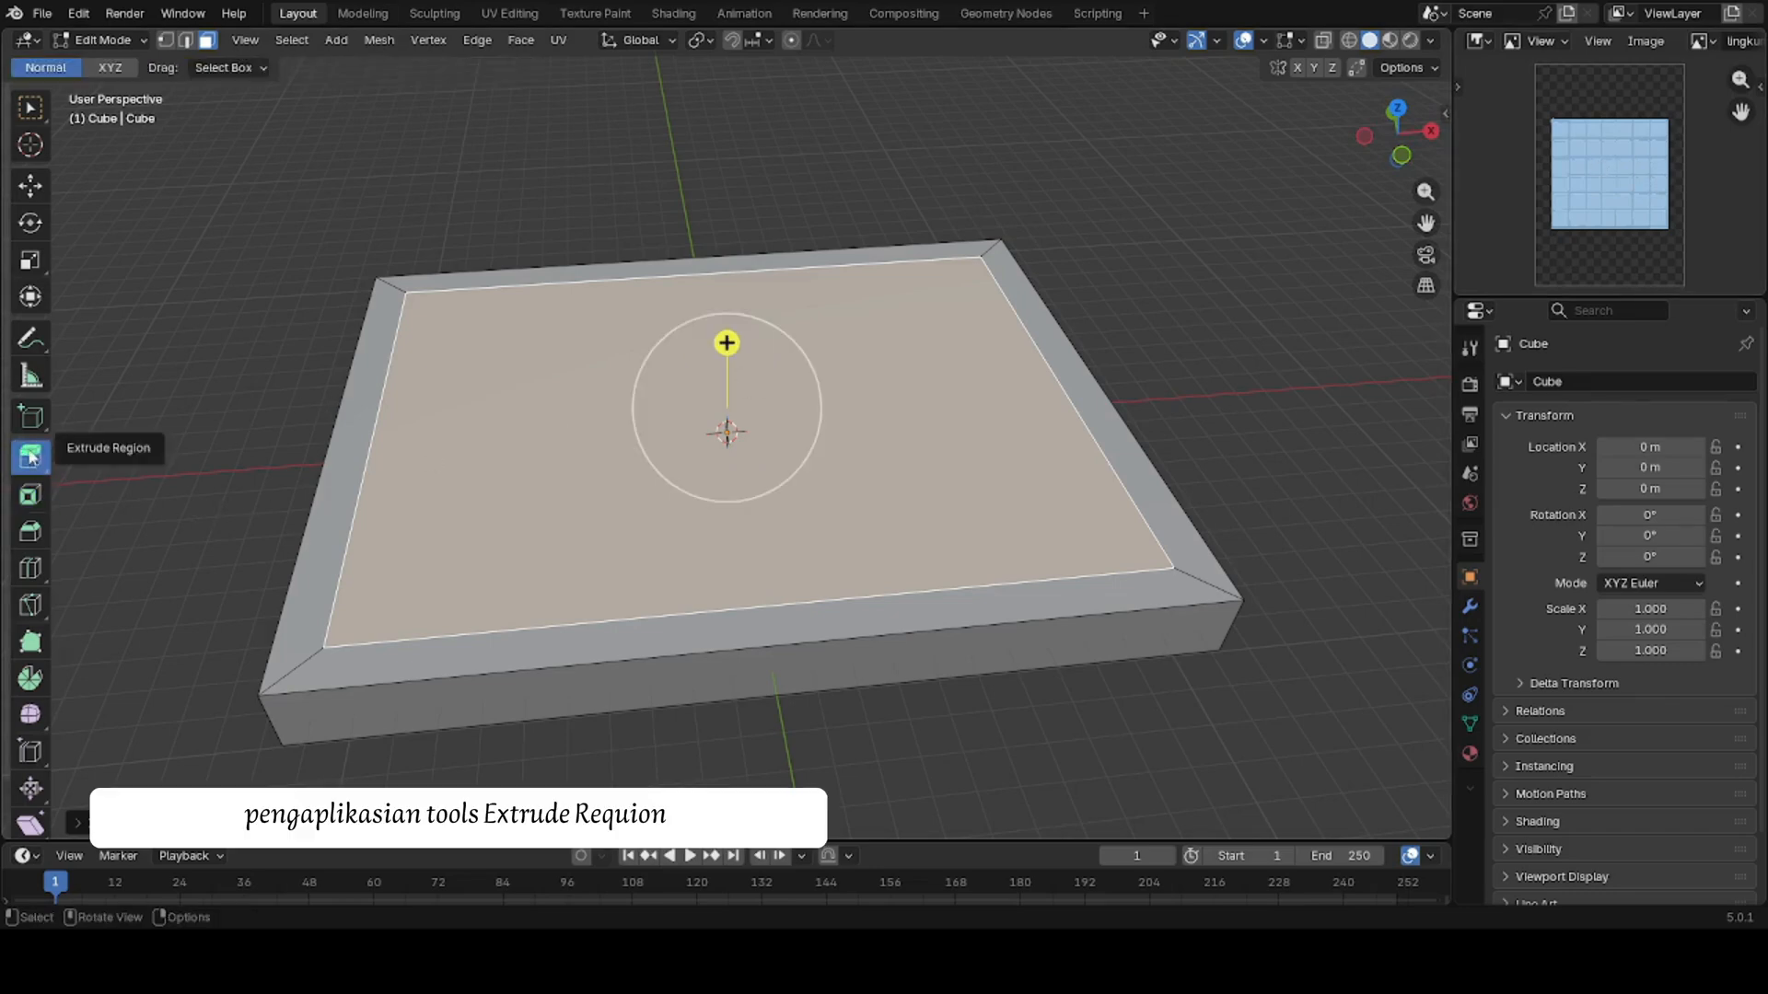
drag(58, 145, 151, 150)
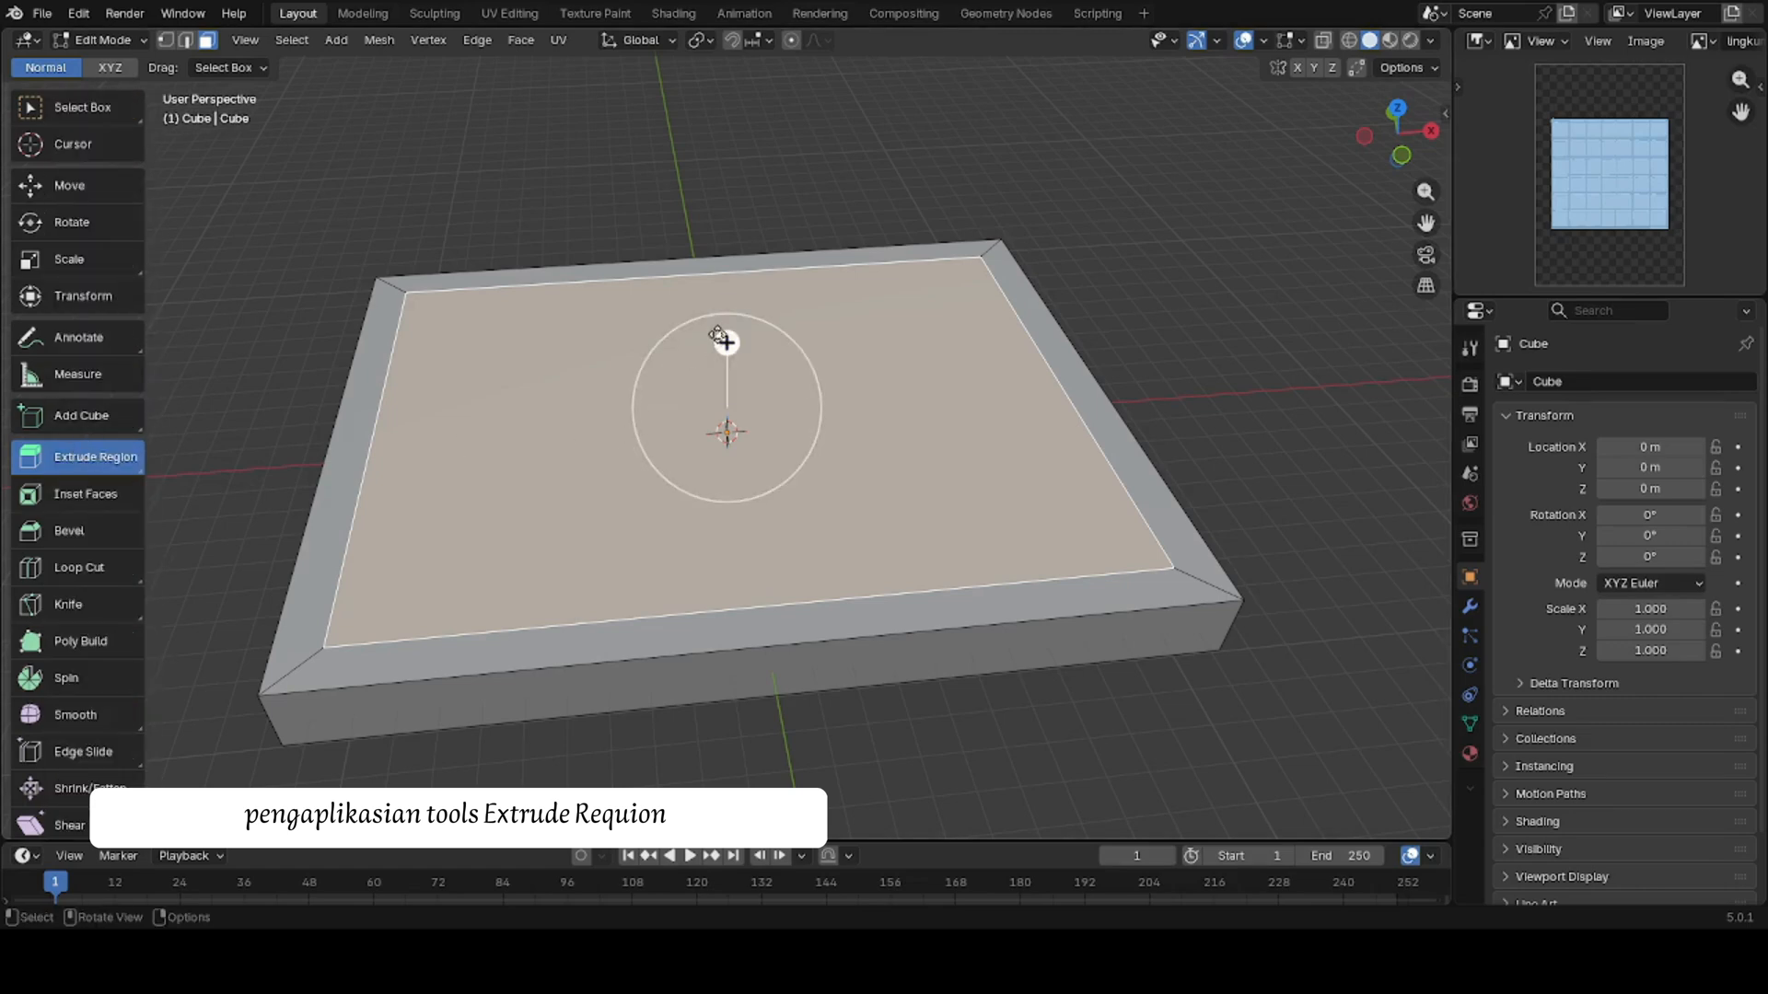
drag(726, 342, 727, 394)
click(1211, 350)
middle_drag(1216, 350, 724, 392)
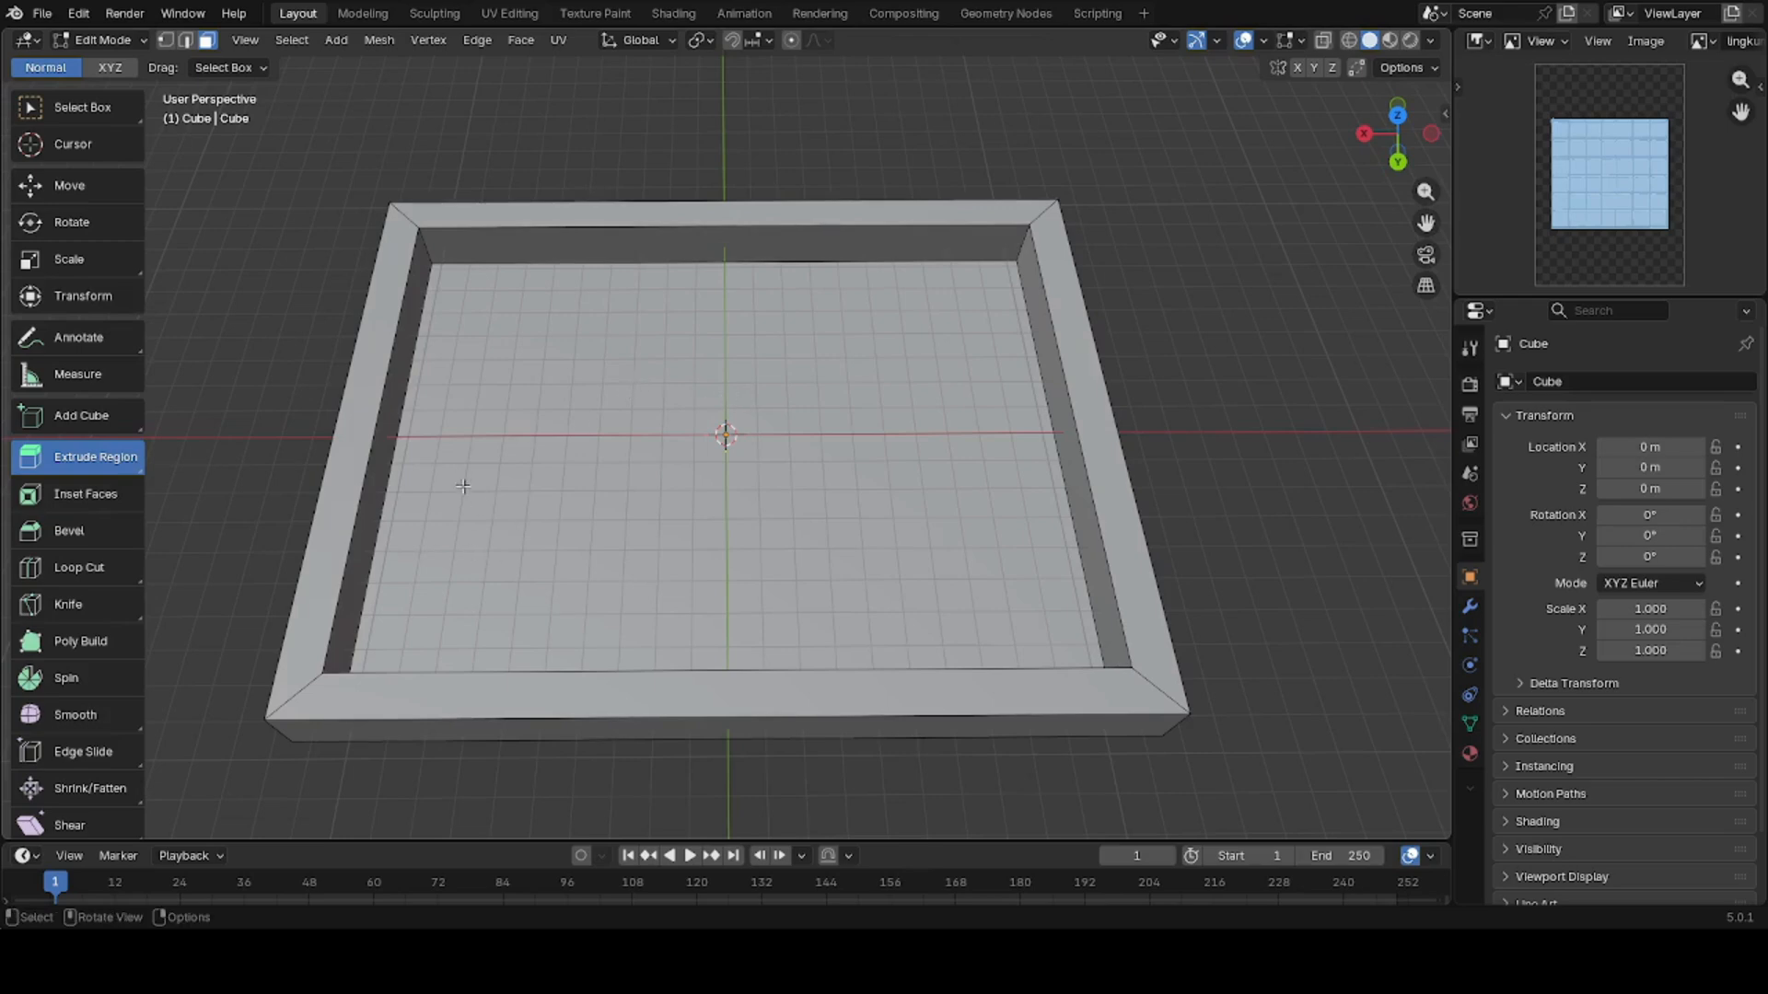
- Switch the basin to Sculpt Mode and activate the Paint tool
click(118, 40)
click(113, 109)
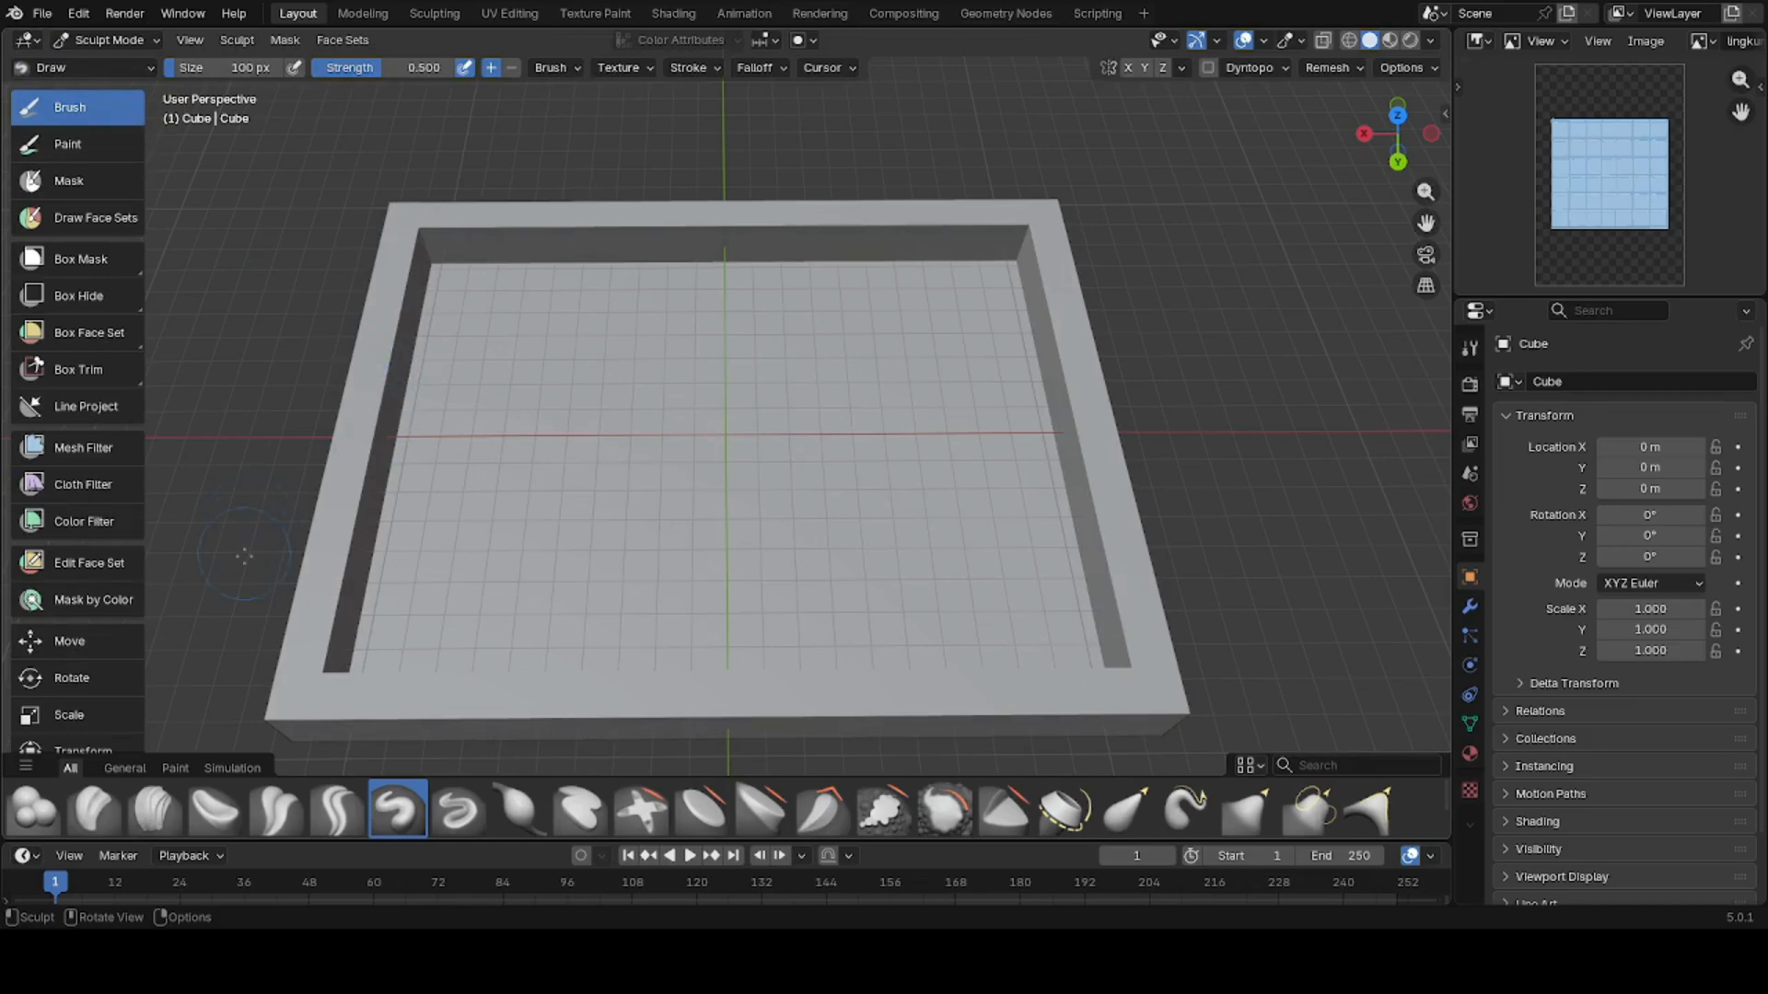
click(74, 147)
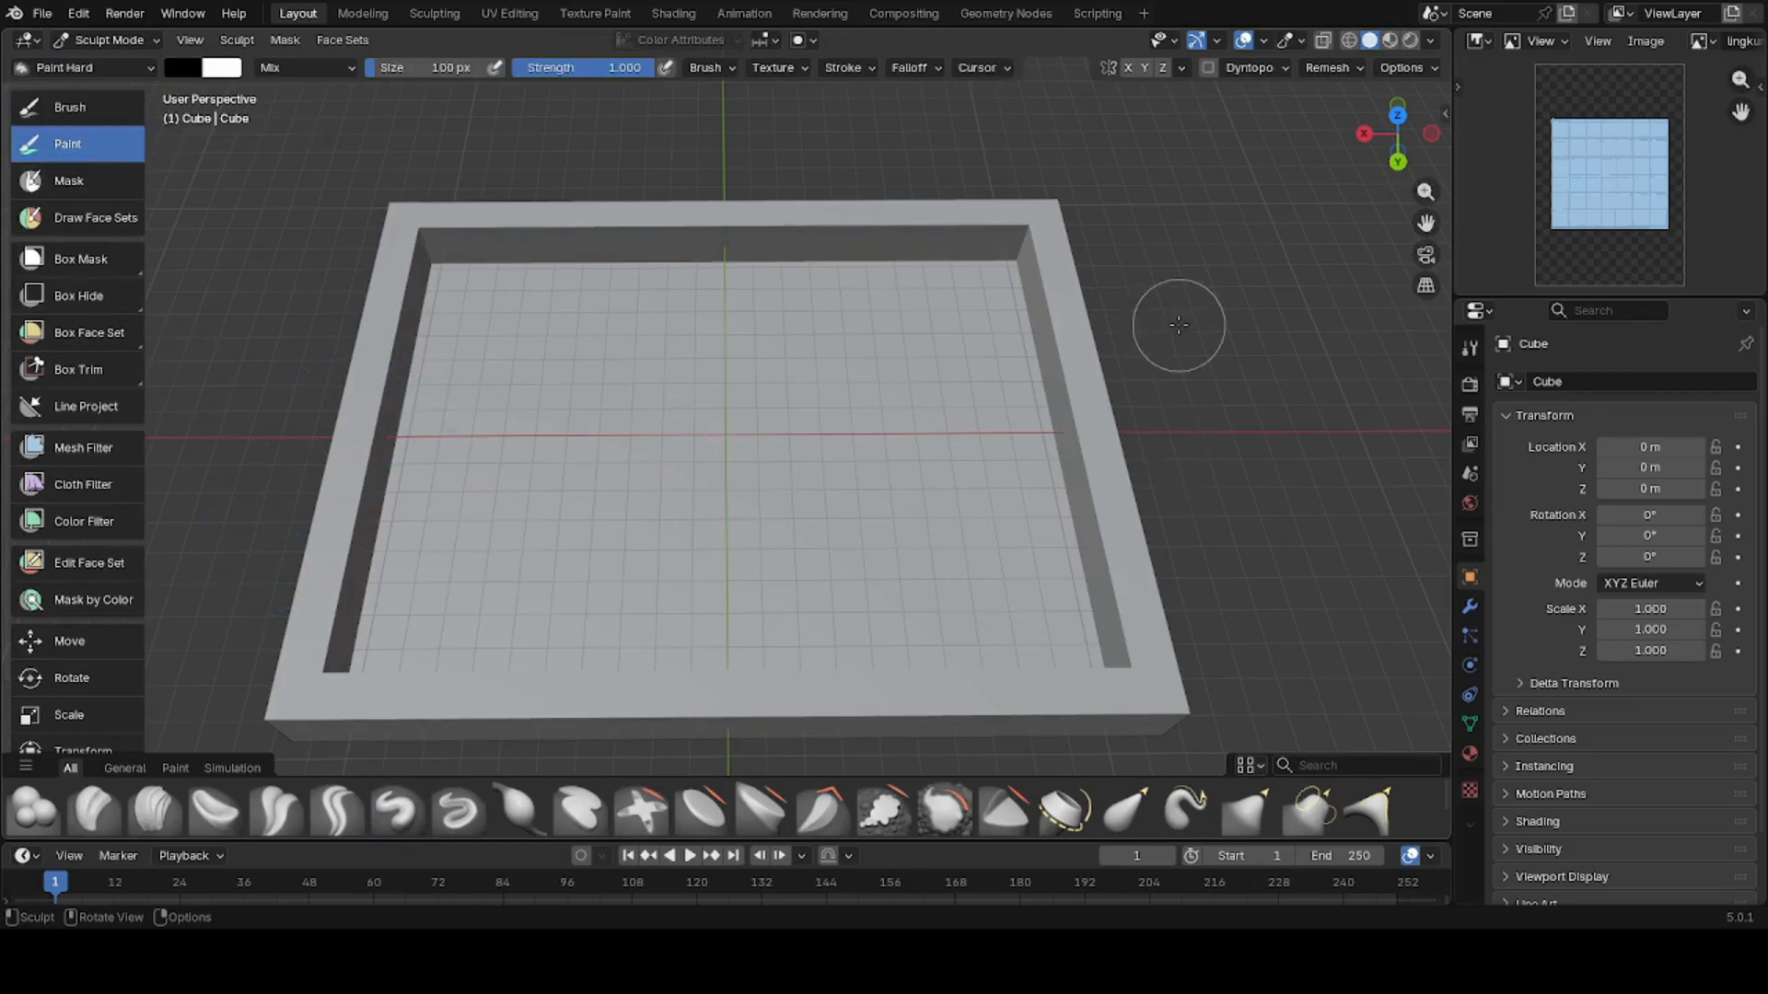
- Show the Paint brush settings and sample the light blue of the tile reference image as the brush colour
drag(1444, 113, 1232, 139)
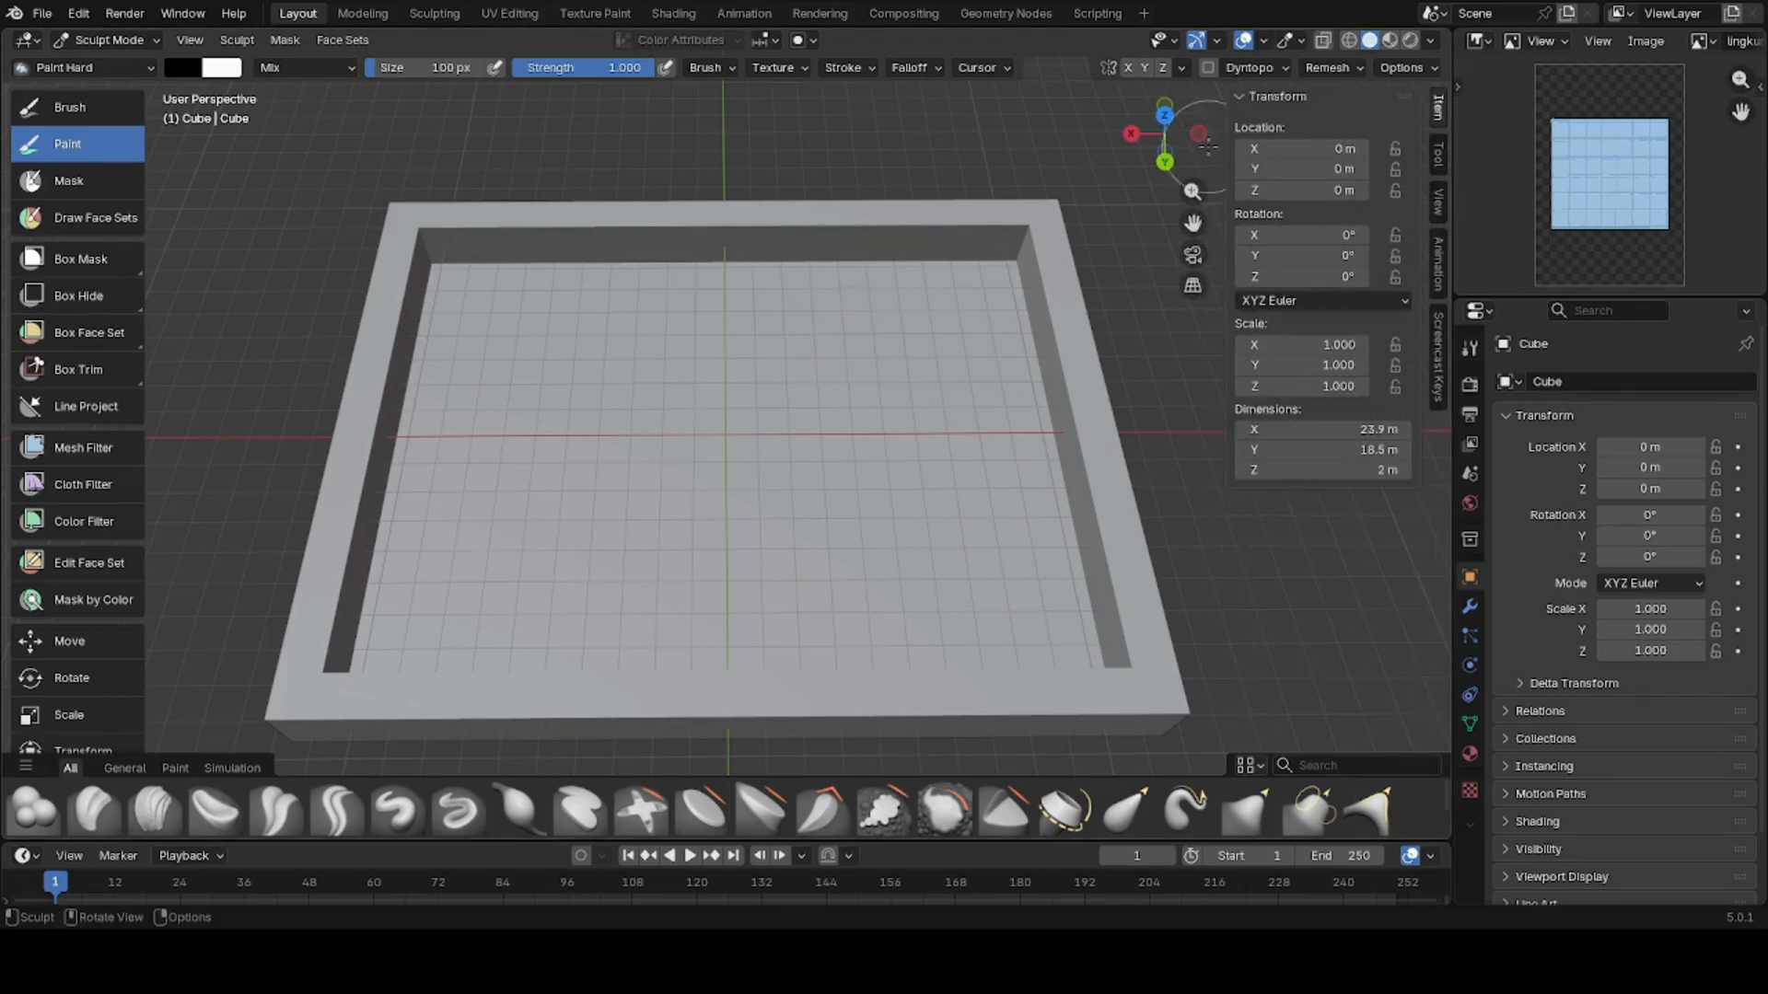
click(1439, 154)
scroll(1302, 307, down, 1)
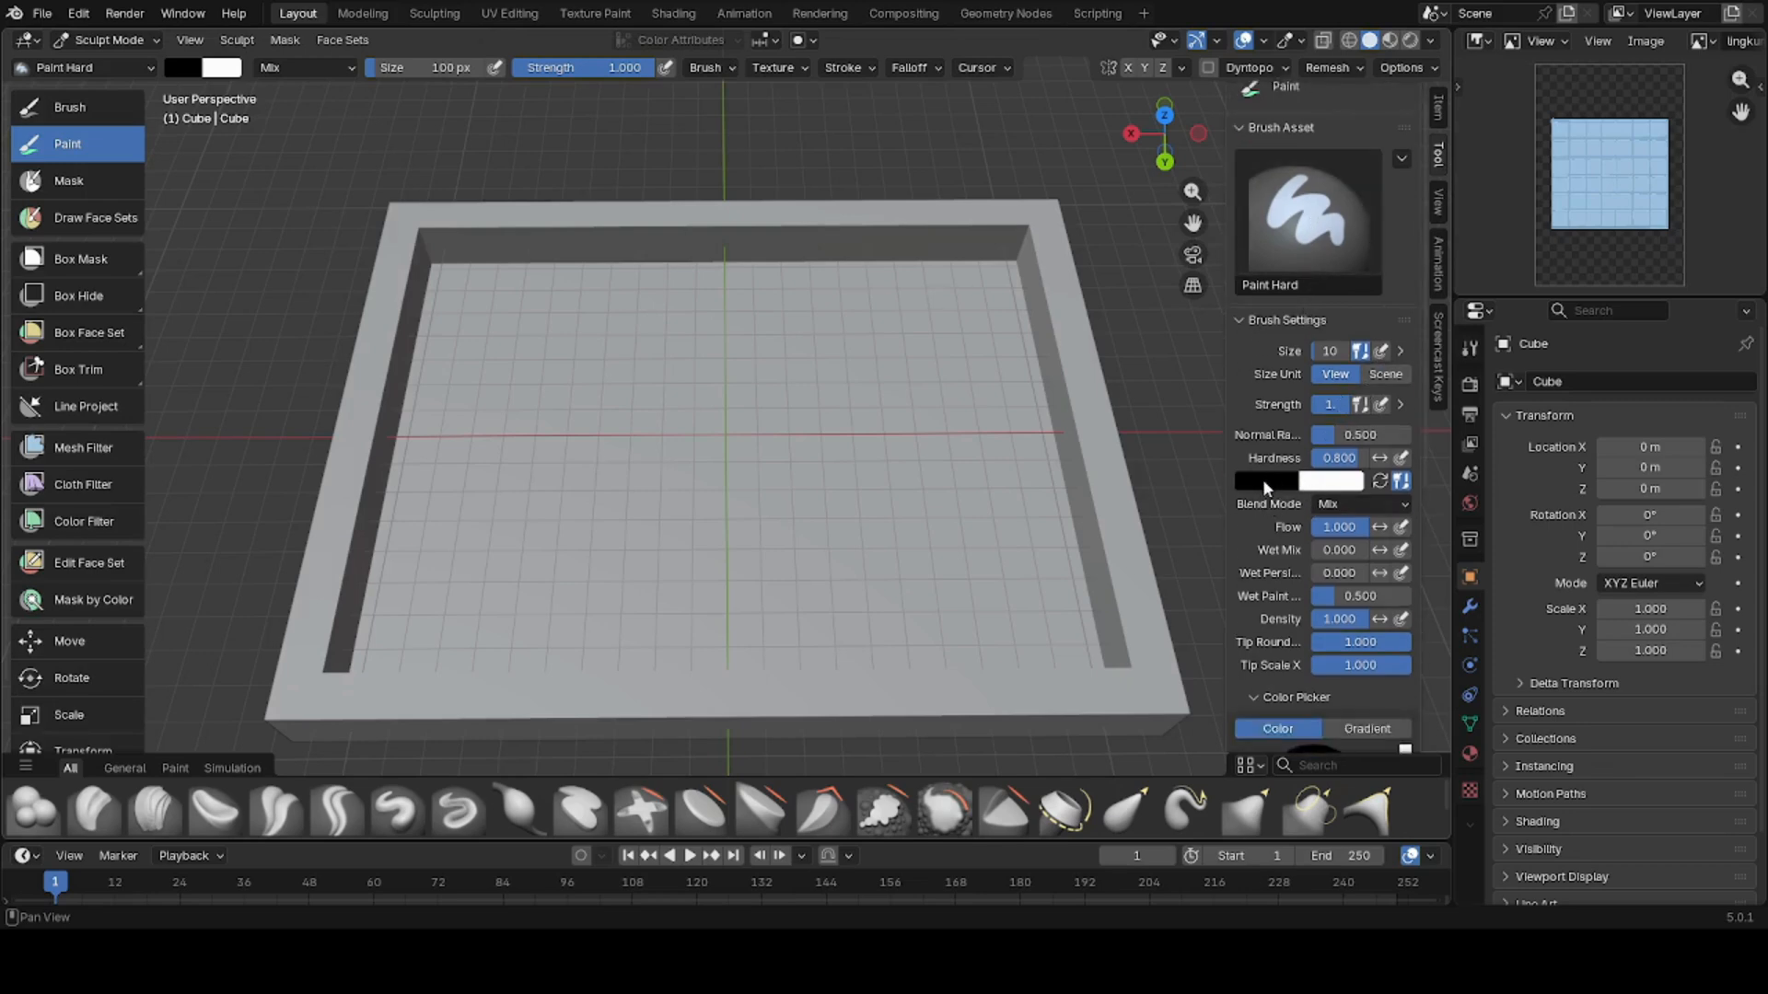
click(1267, 479)
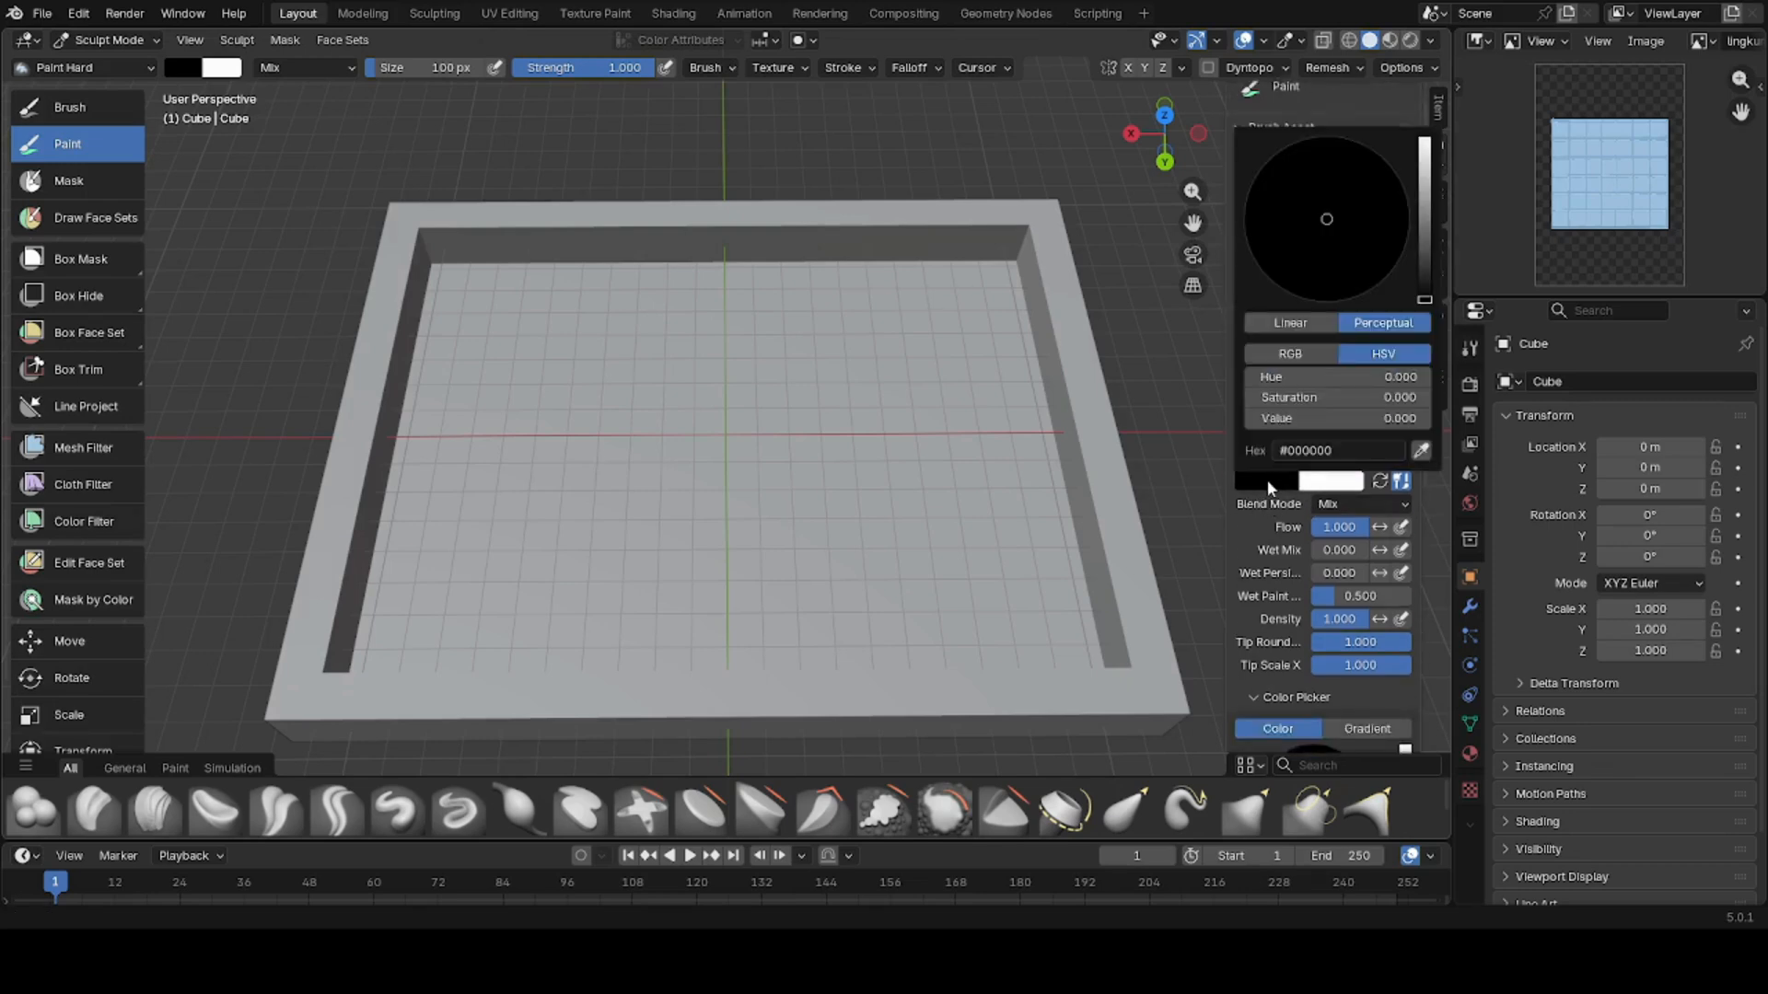
click(1405, 422)
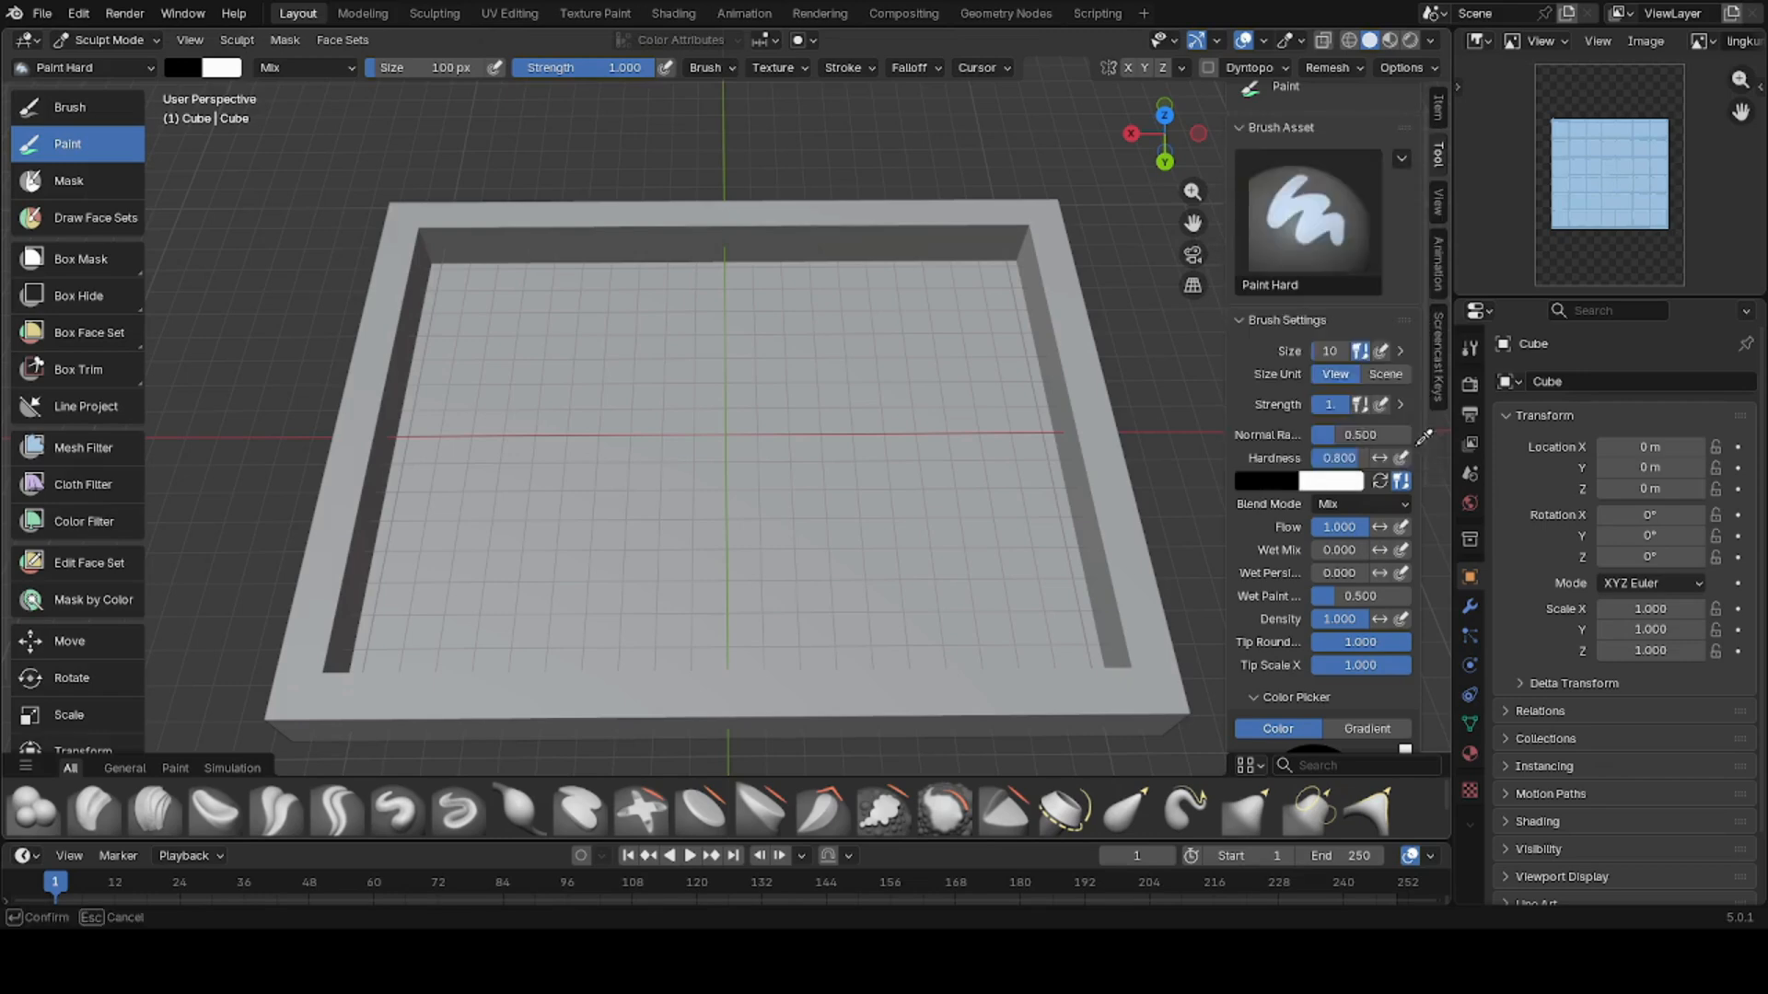
click(1583, 169)
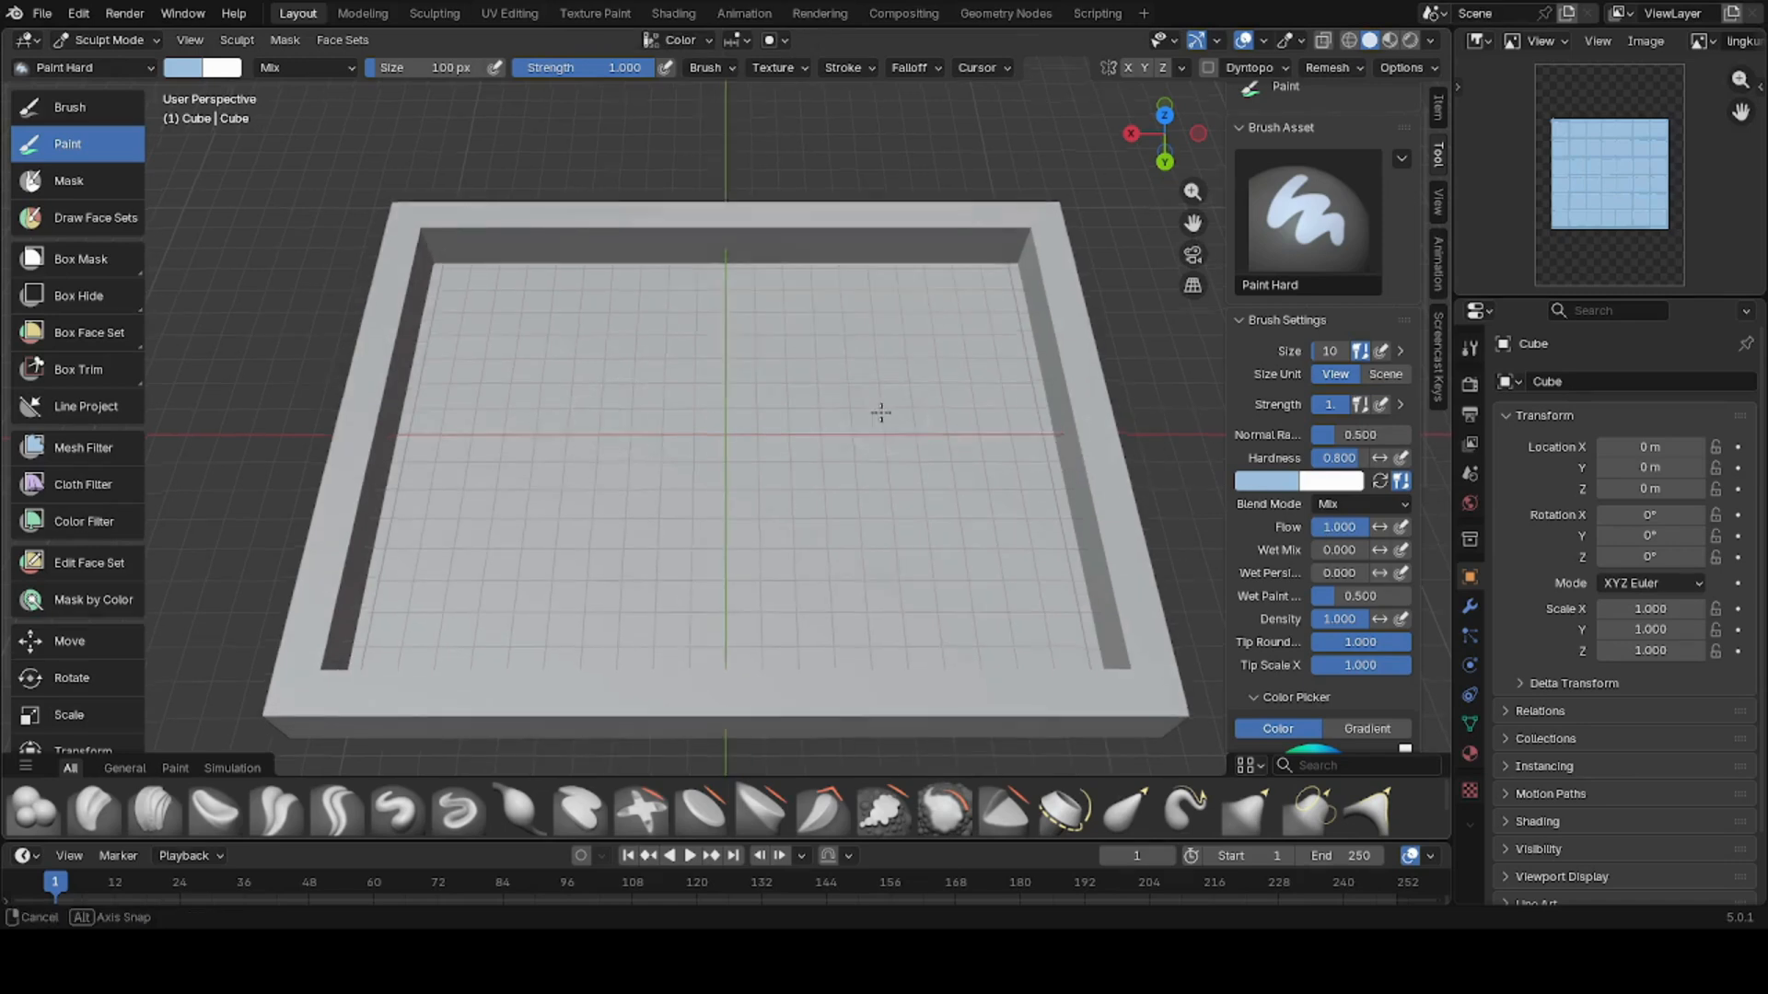
- Filter the brush assets by "ma" and choose the Mask brush
mouse_move(876, 411)
middle_down()
mouse_move(733, 382)
mouse_move(789, 446)
mouse_move(872, 387)
mouse_move(829, 385)
middle_up()
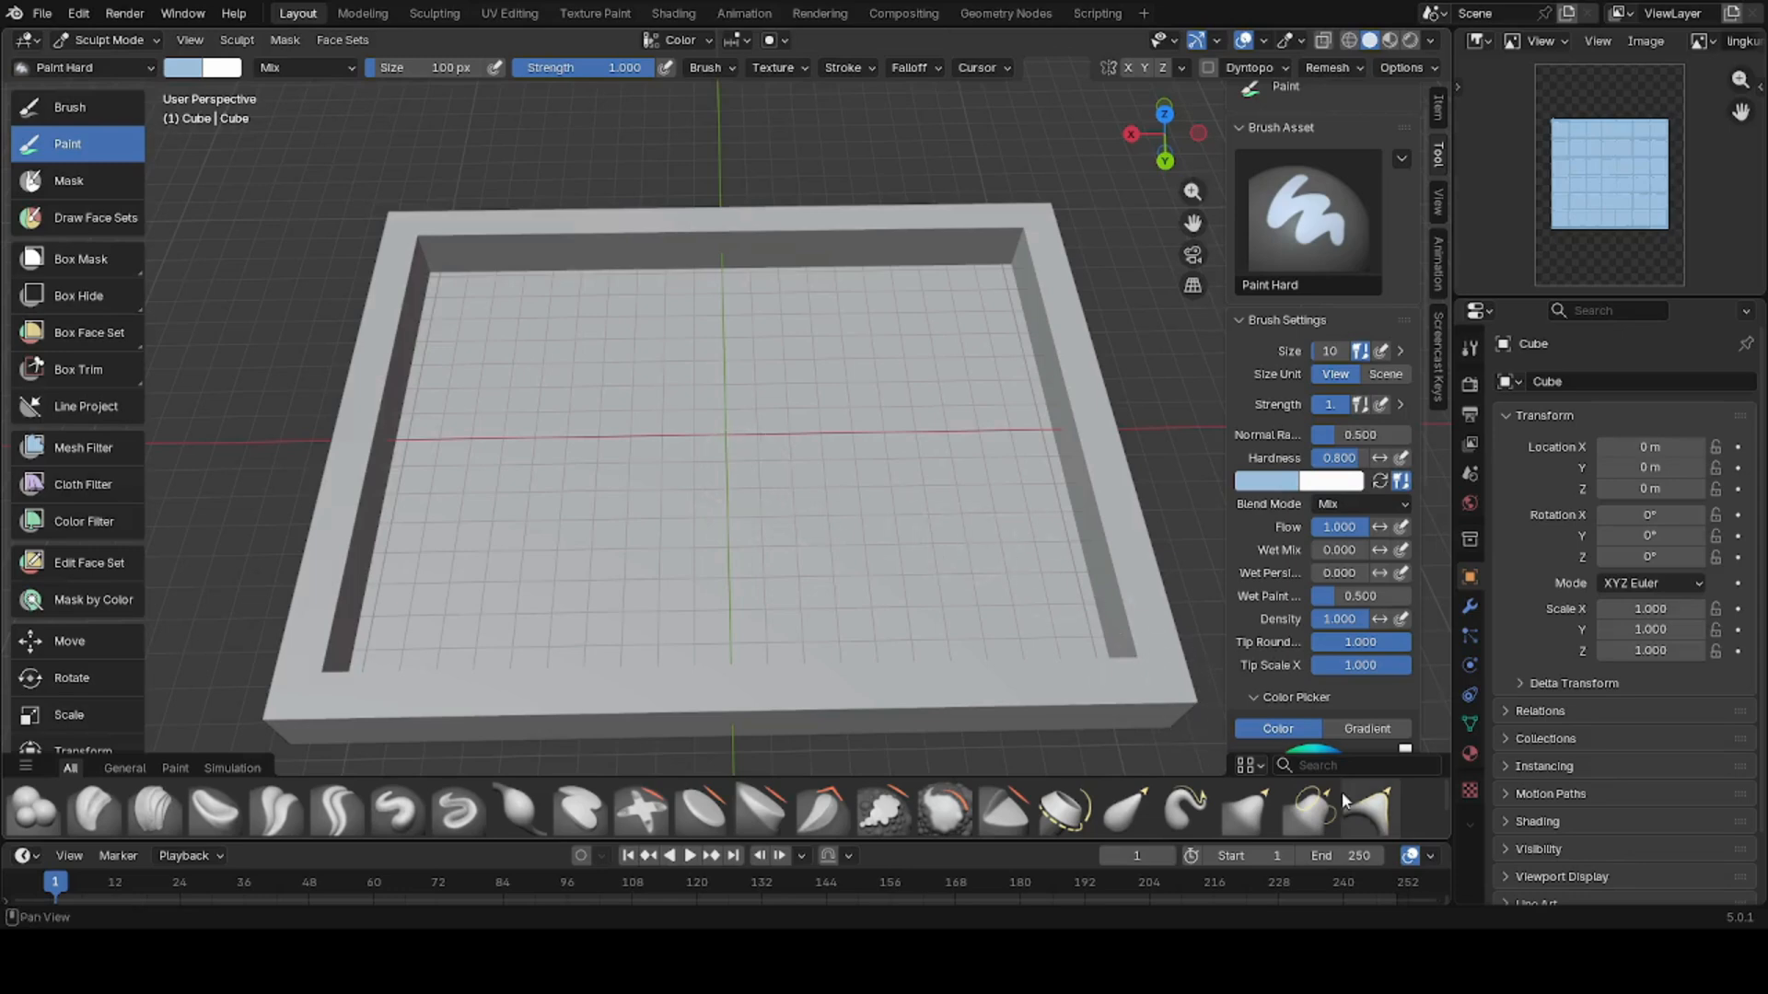
click(1350, 759)
text(mar)
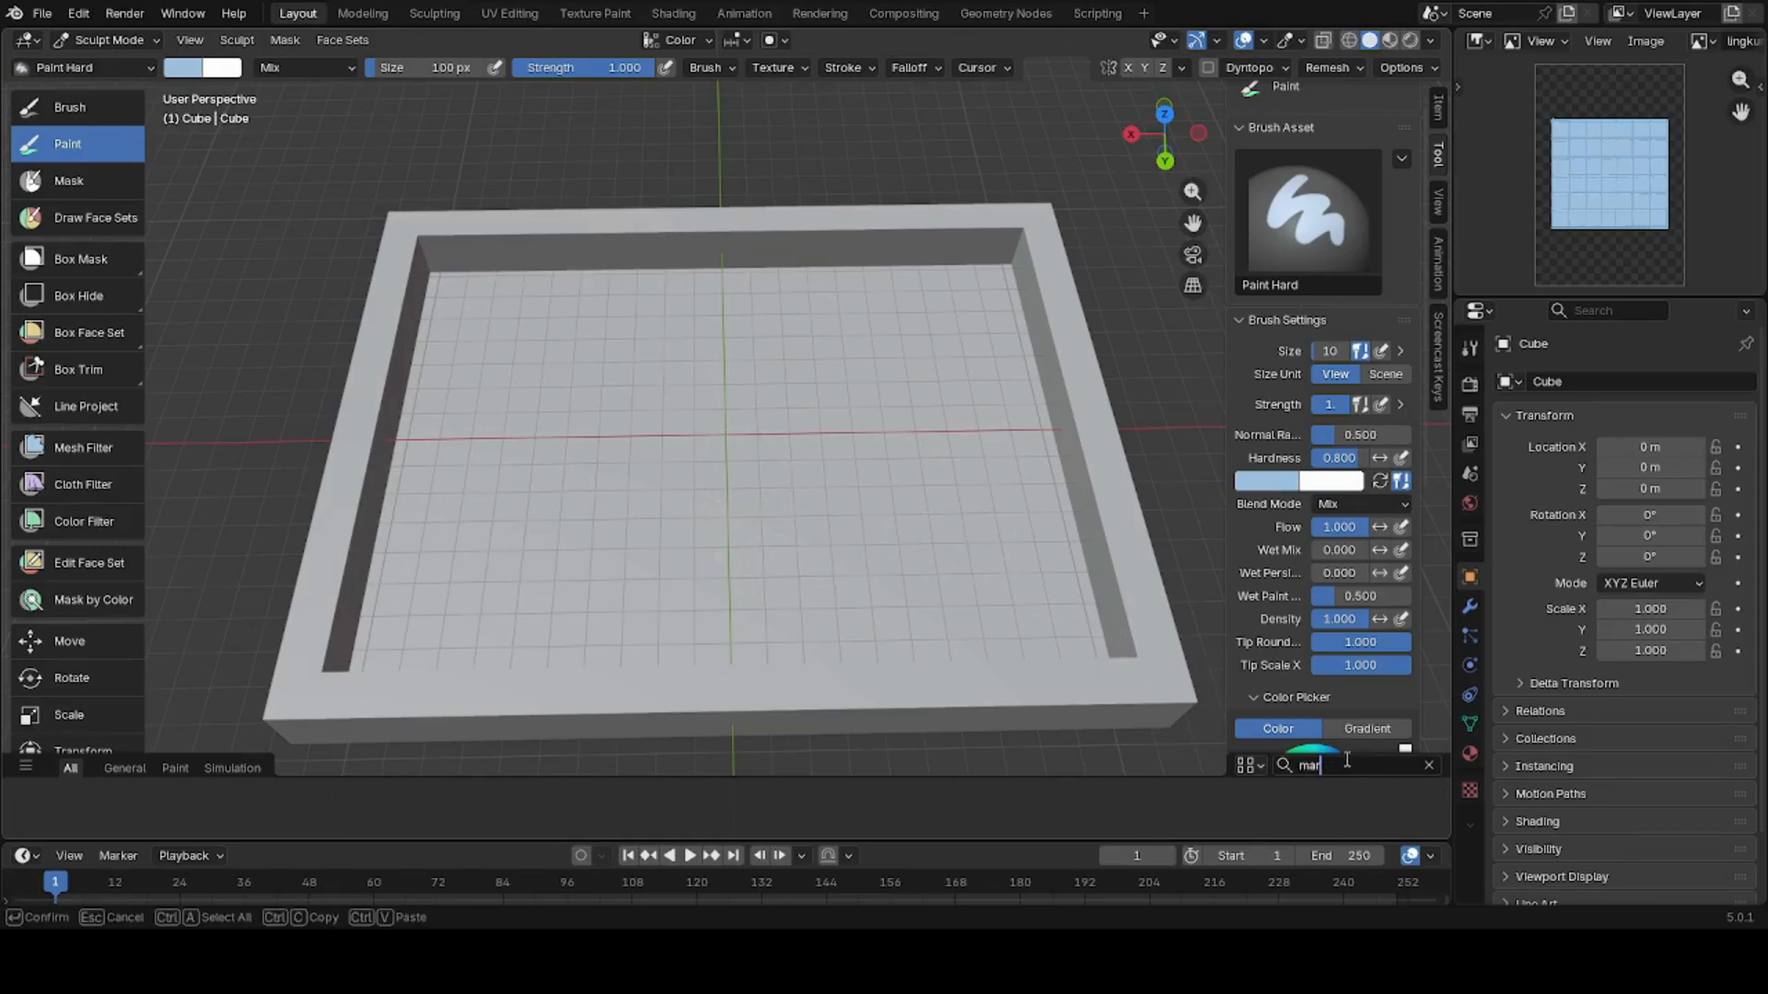
key(BackSpace)
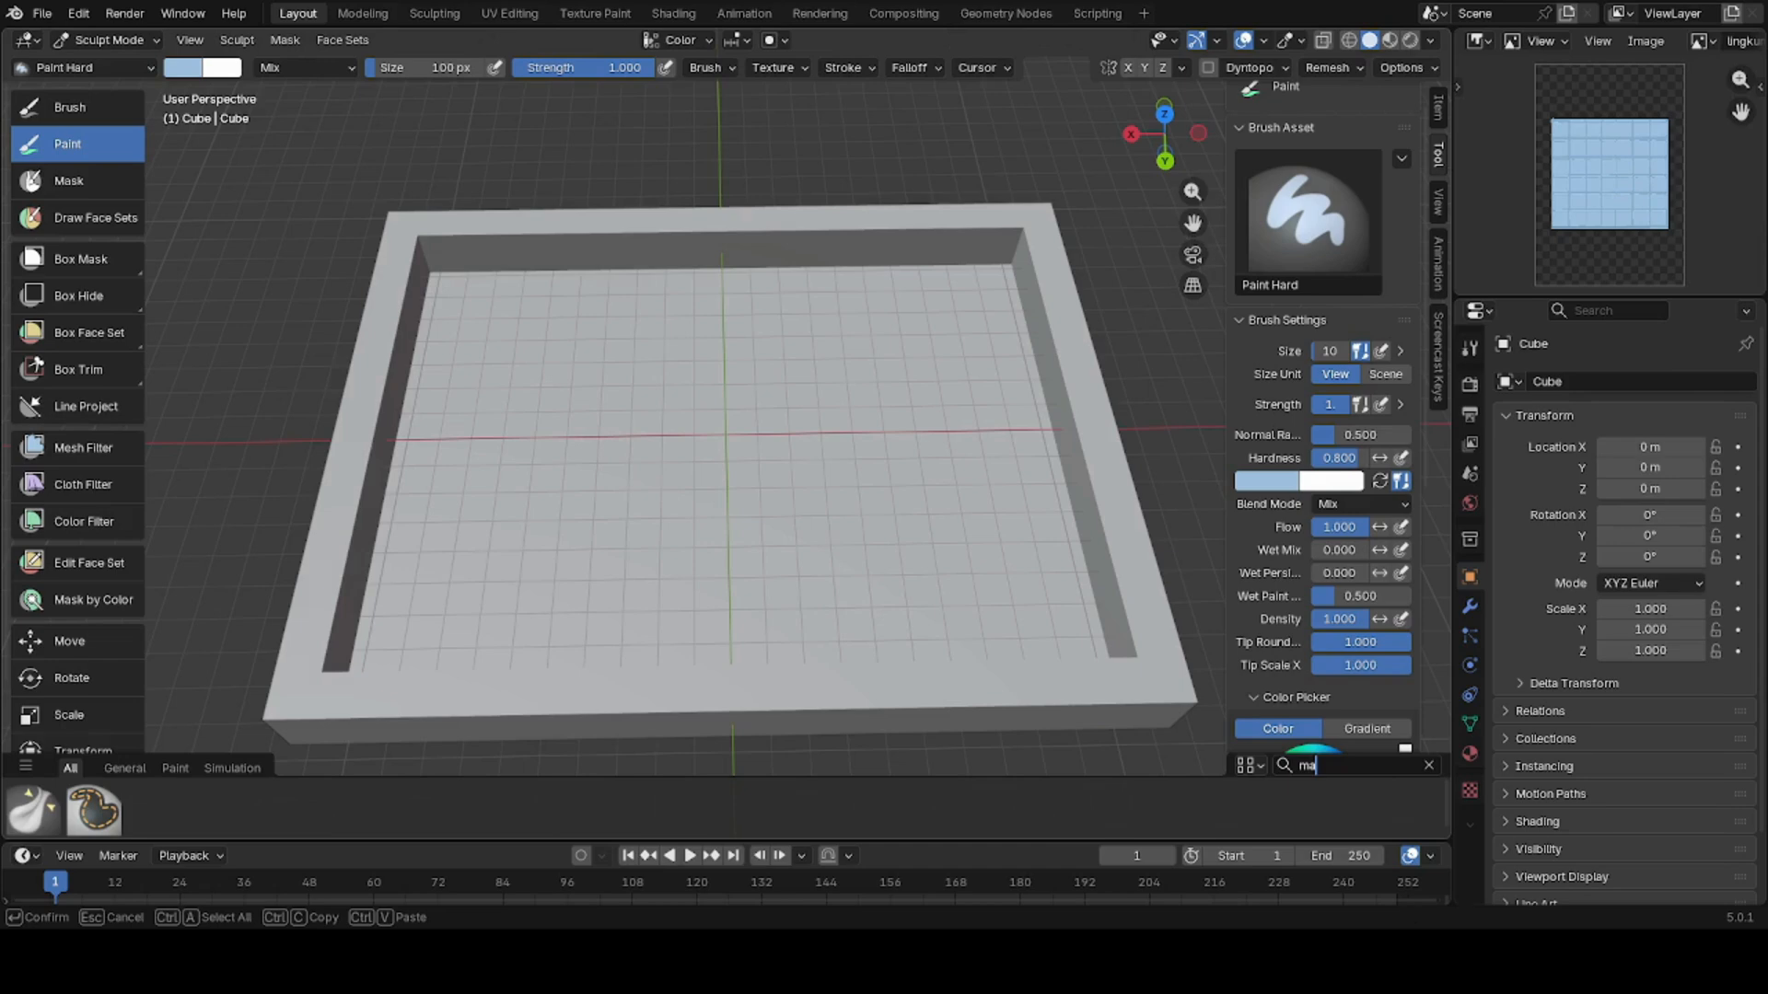
key(Return)
click(93, 808)
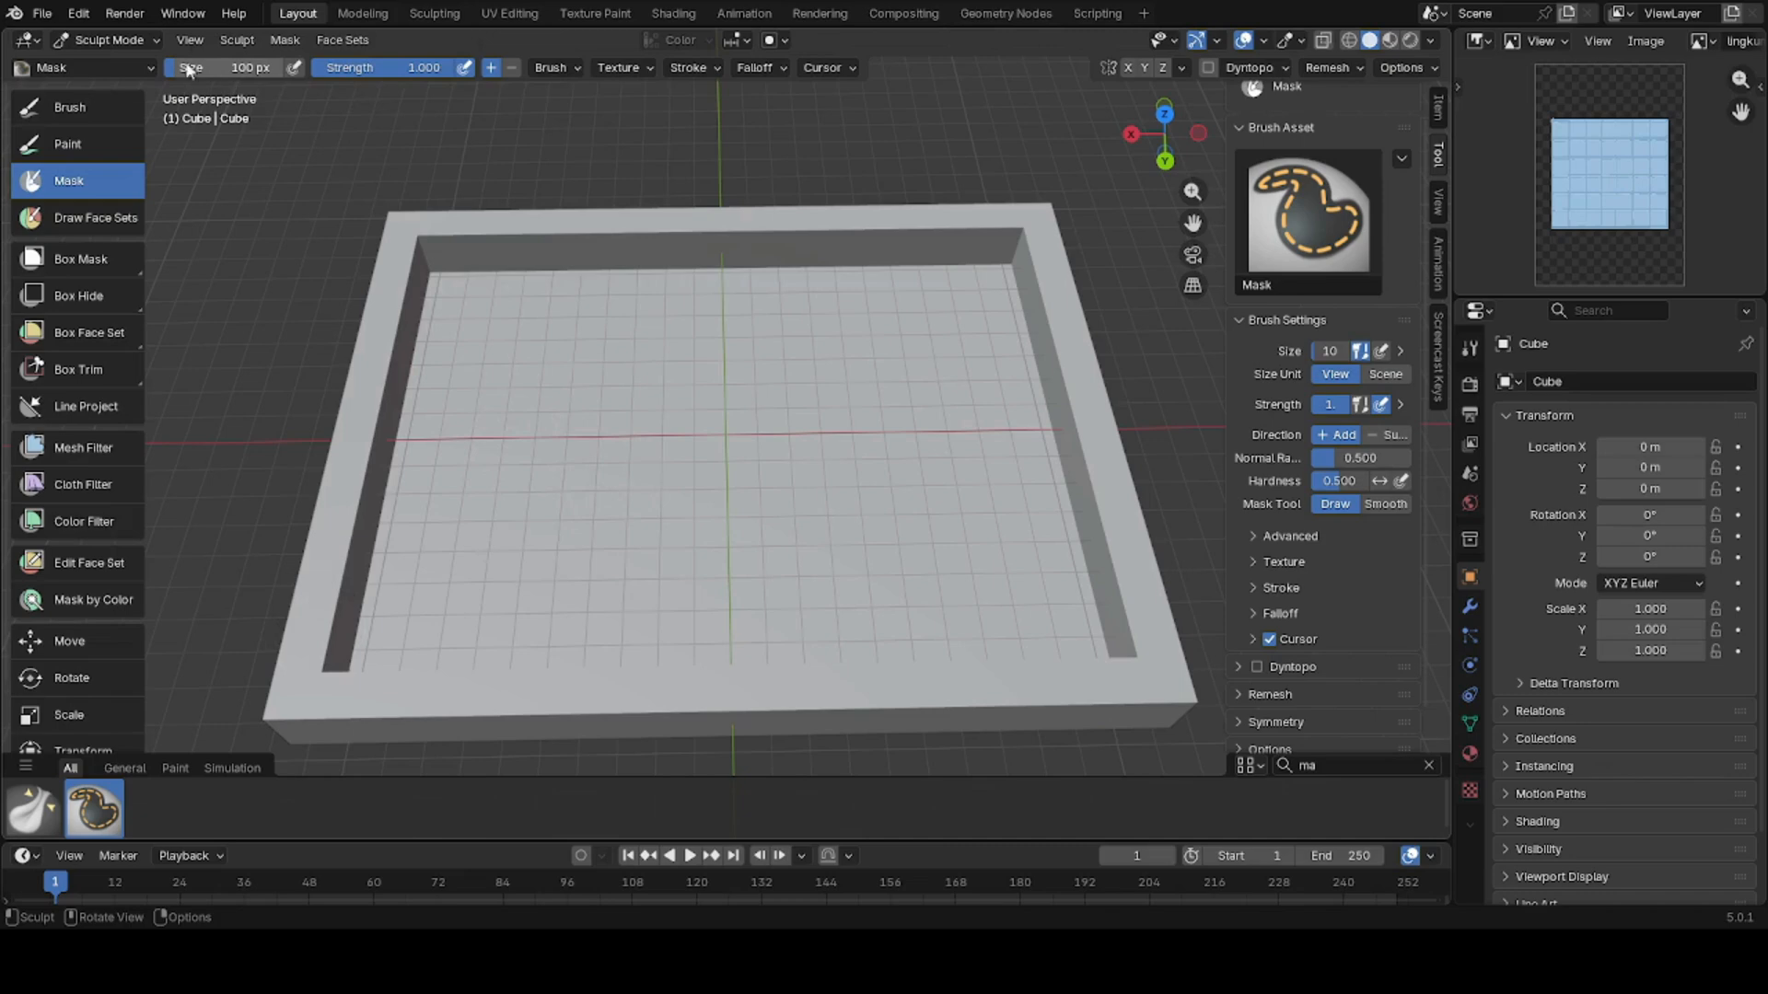
- Set the Mask brush size to 39 px and try a short mask stroke on the basin floor
drag(180, 71, 123, 71)
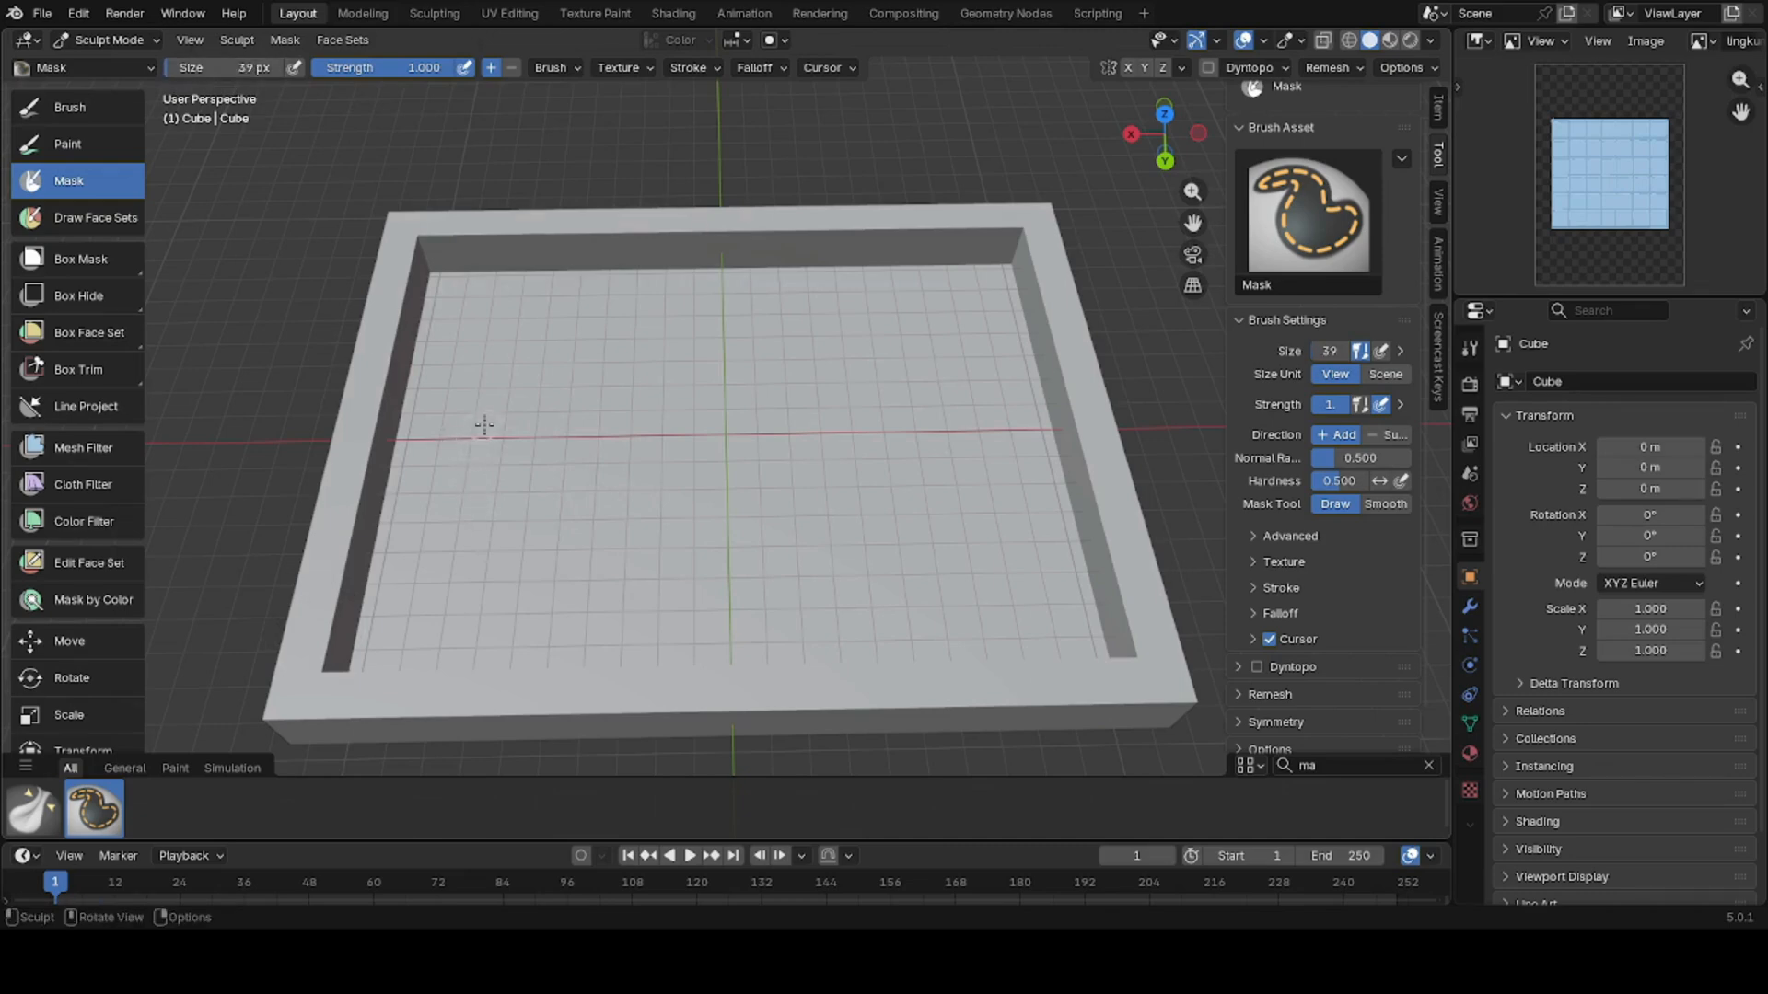
drag(484, 424, 454, 484)
middle_drag(474, 565, 517, 529)
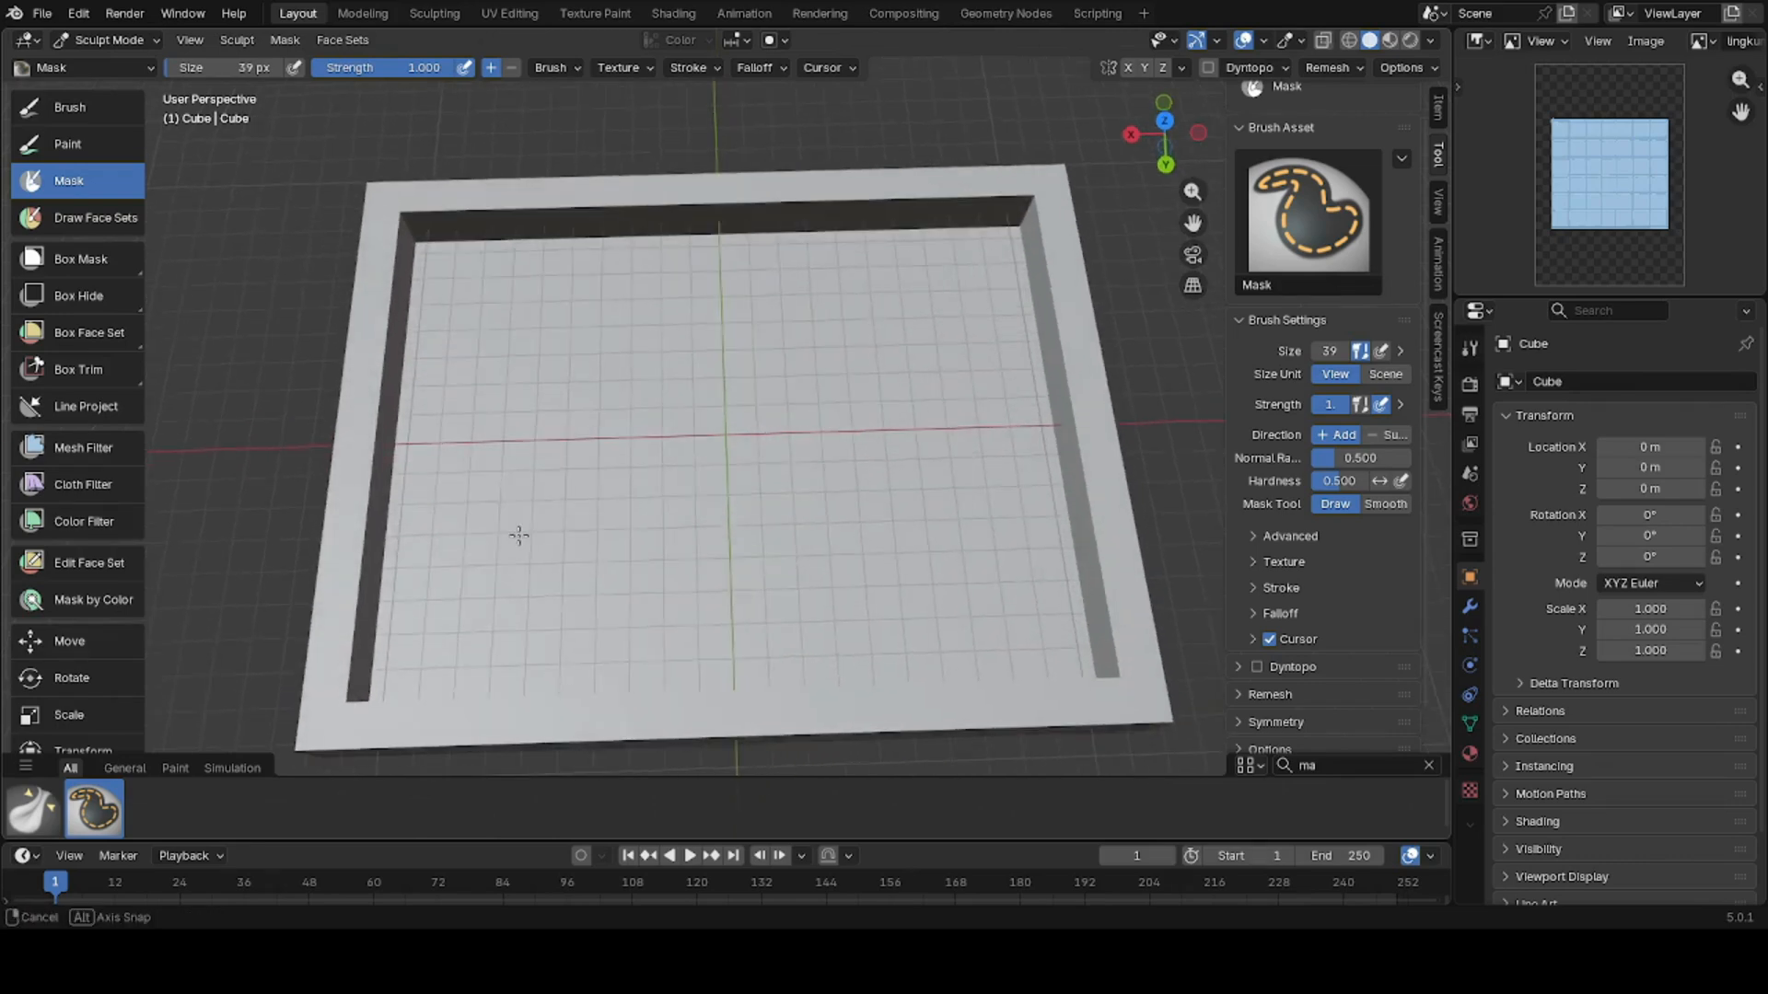
- Set the Remesh voxel size to 0.03 m and try mask strokes on the basin floor
click(1326, 68)
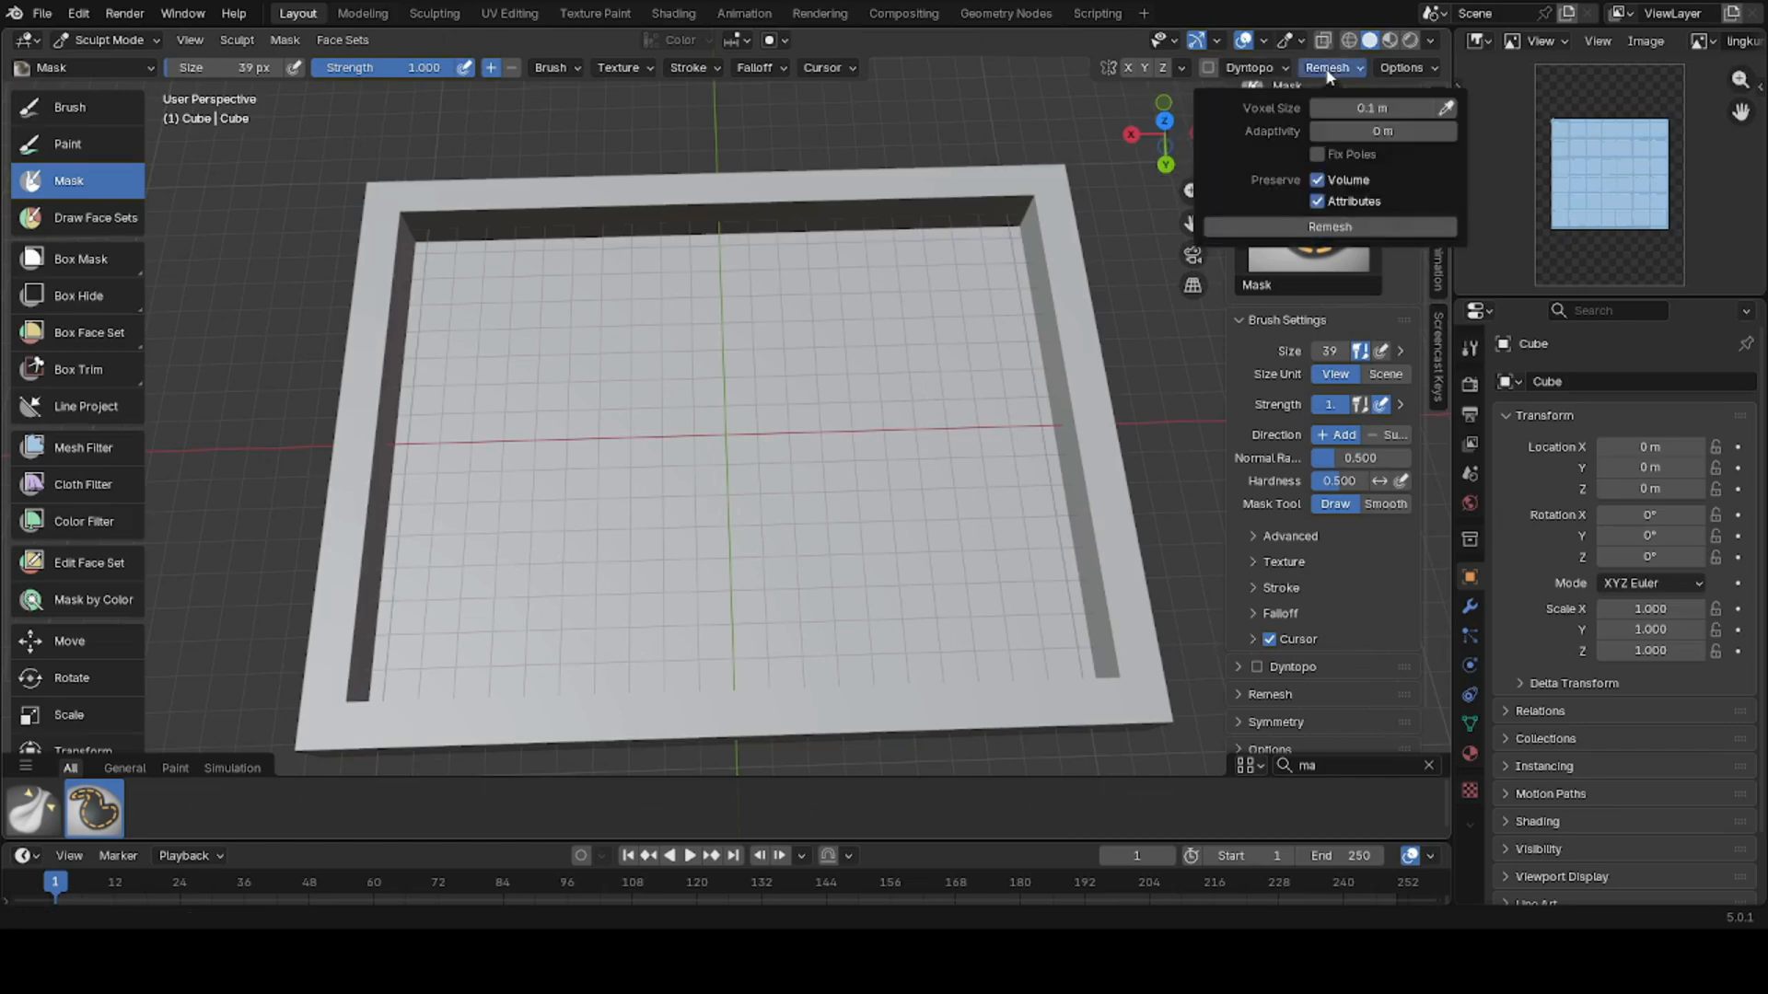
click(1373, 107)
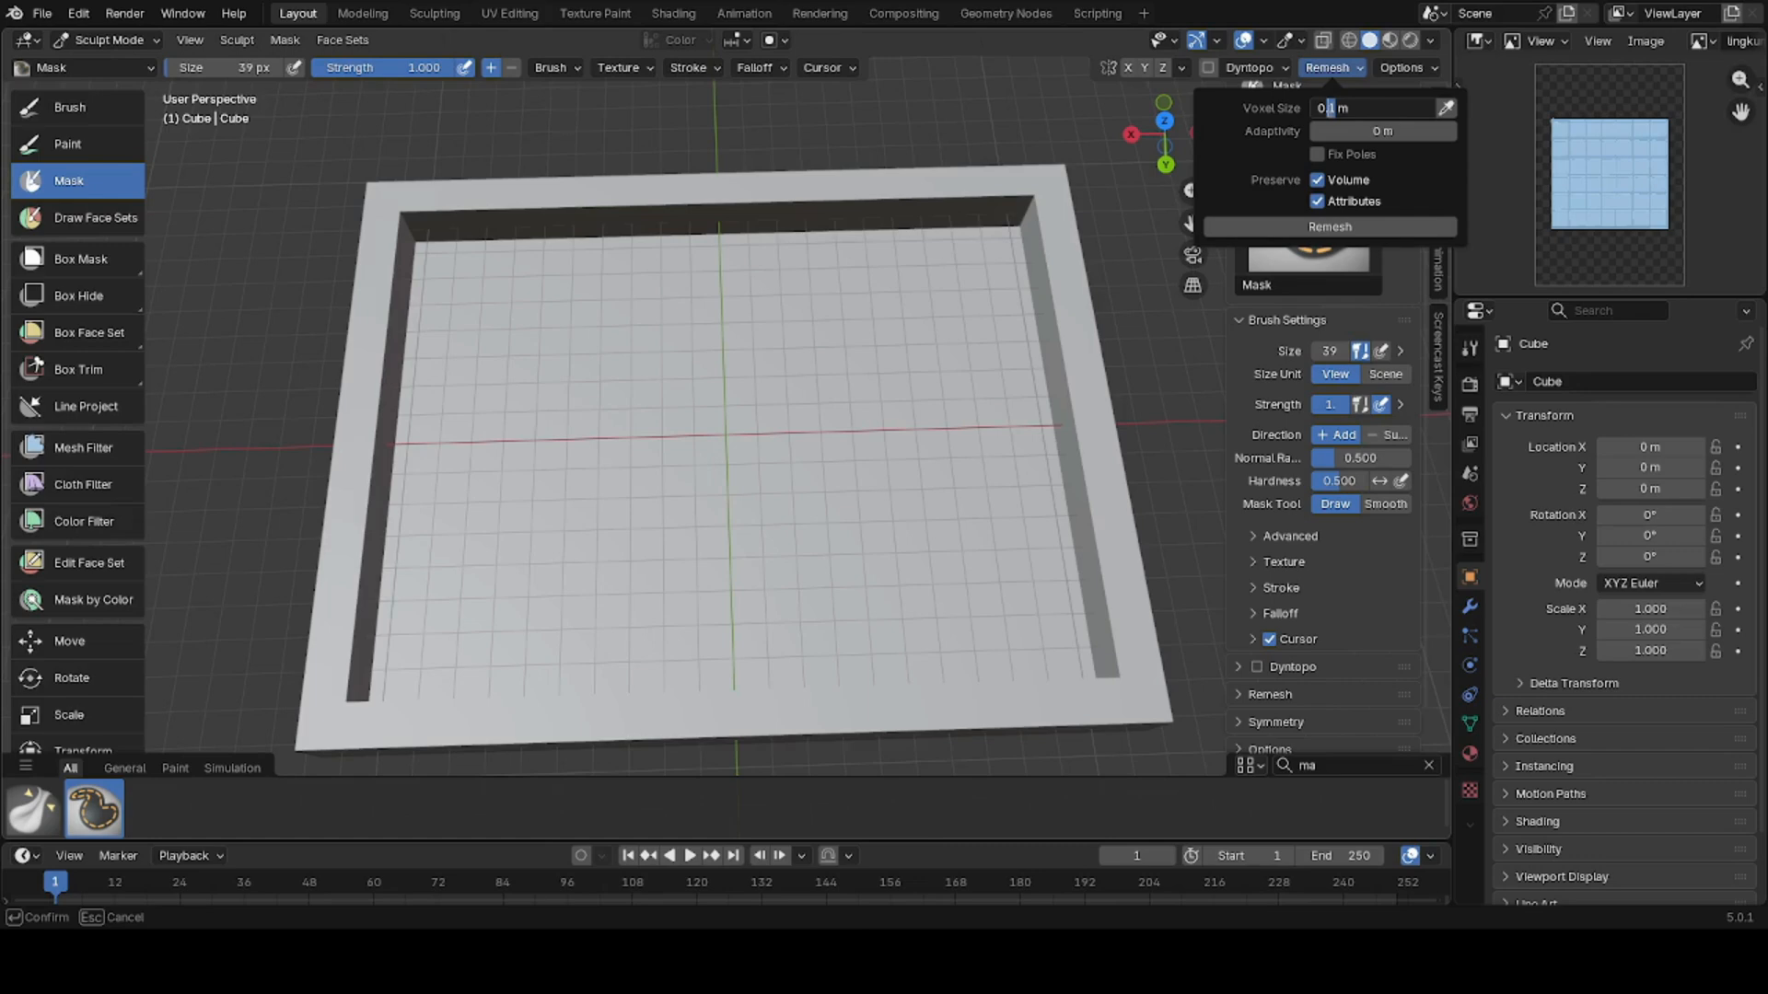
key(Return)
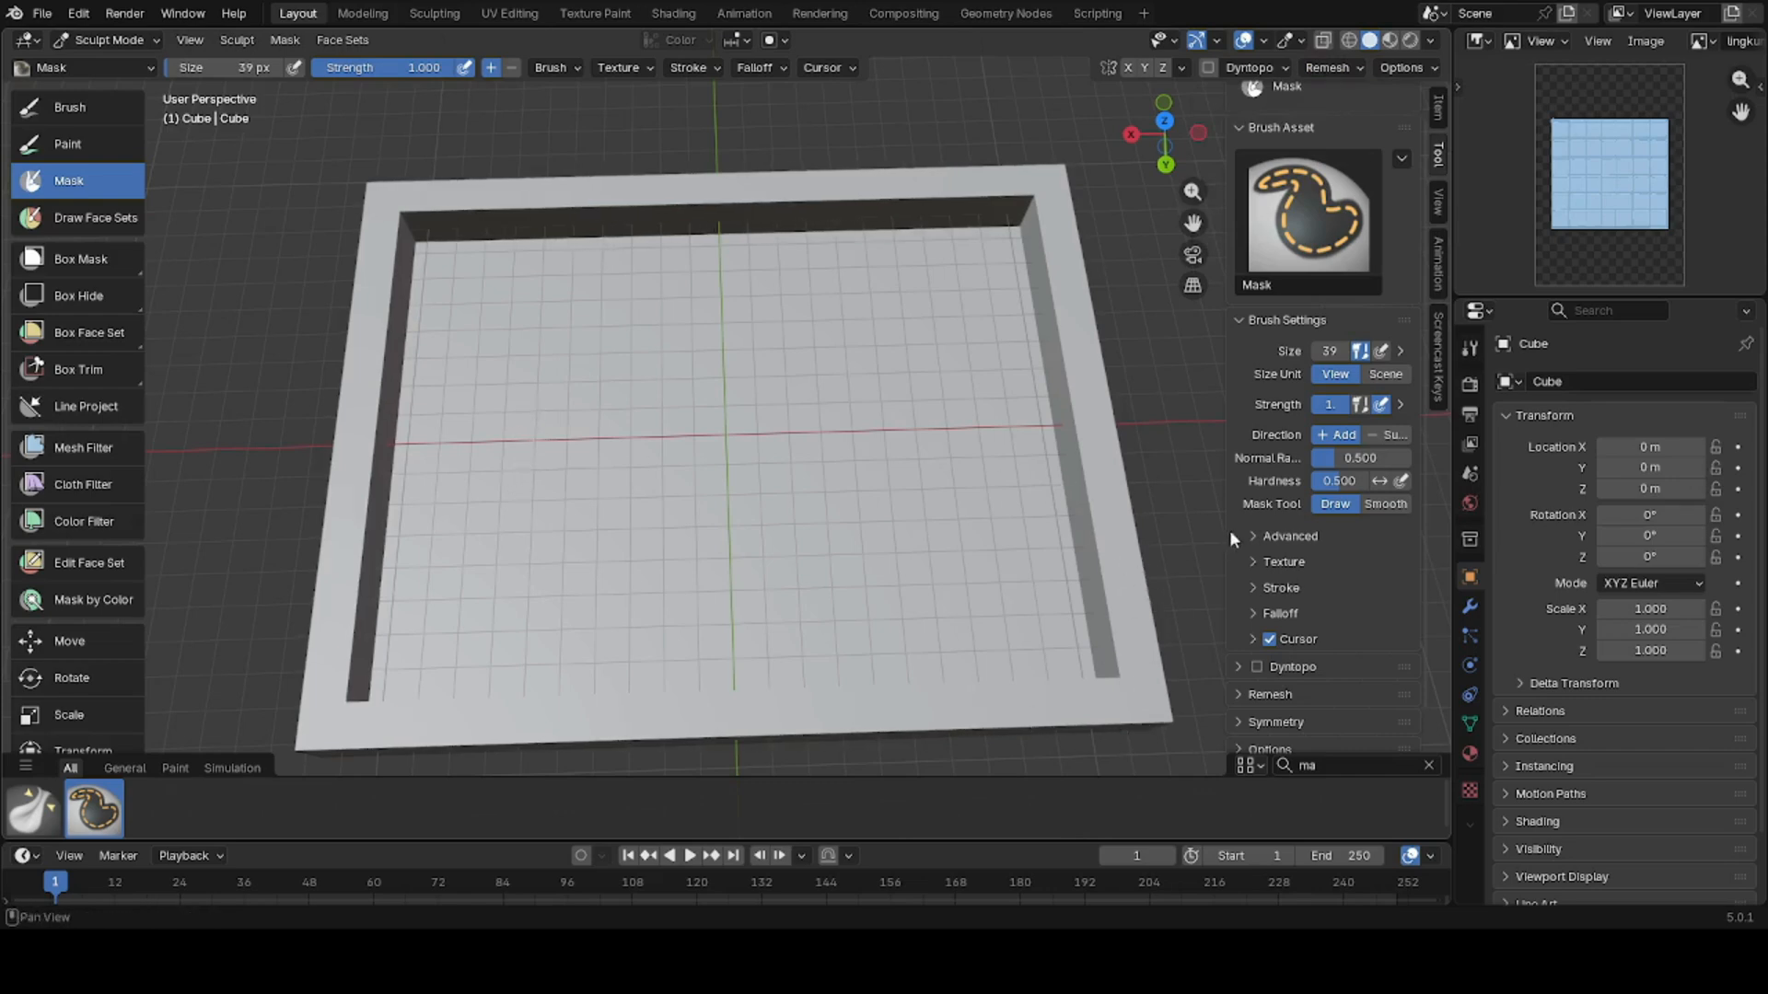
mouse_move(599, 490)
mouse_down()
mouse_move(564, 517)
mouse_move(531, 431)
mouse_up()
mouse_move(683, 433)
mouse_down()
mouse_move(654, 587)
mouse_move(645, 561)
mouse_up()
mouse_move(639, 525)
mouse_down()
mouse_move(627, 473)
mouse_move(644, 480)
mouse_up()
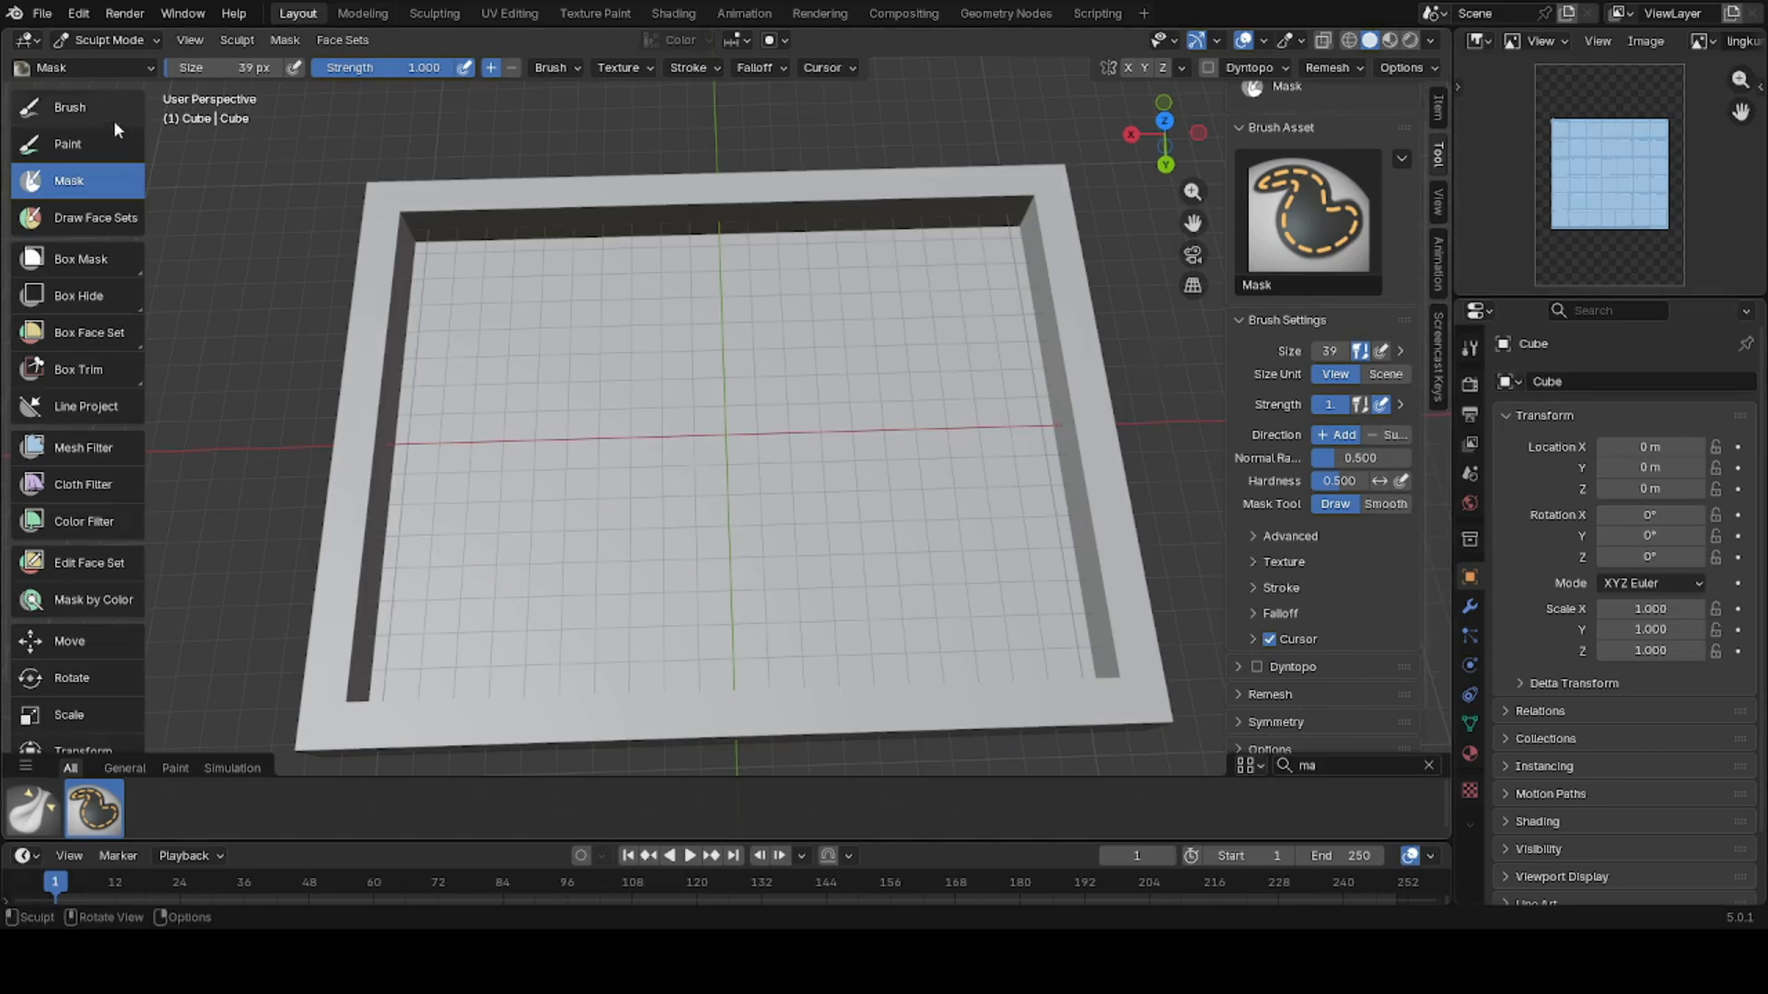
- In Object Mode, add a Simple Subdivision Surface modifier with 3 viewport levels to the basin and apply it
click(115, 43)
click(120, 44)
click(116, 44)
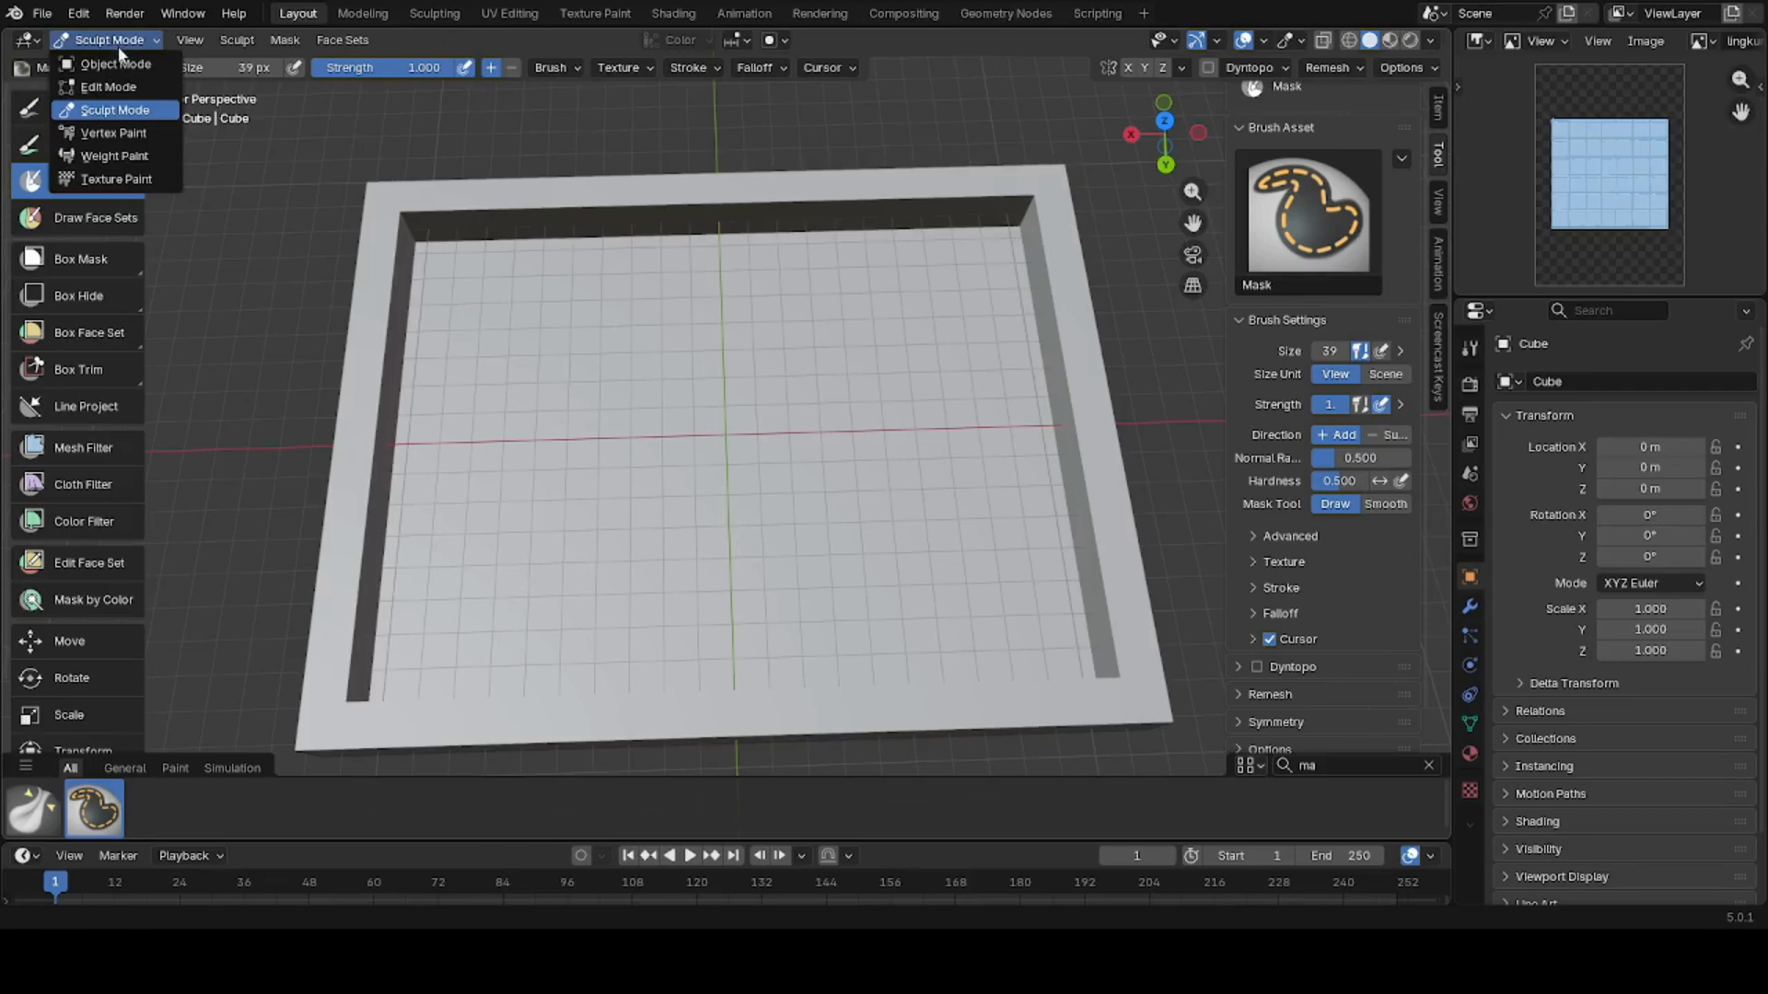
click(116, 63)
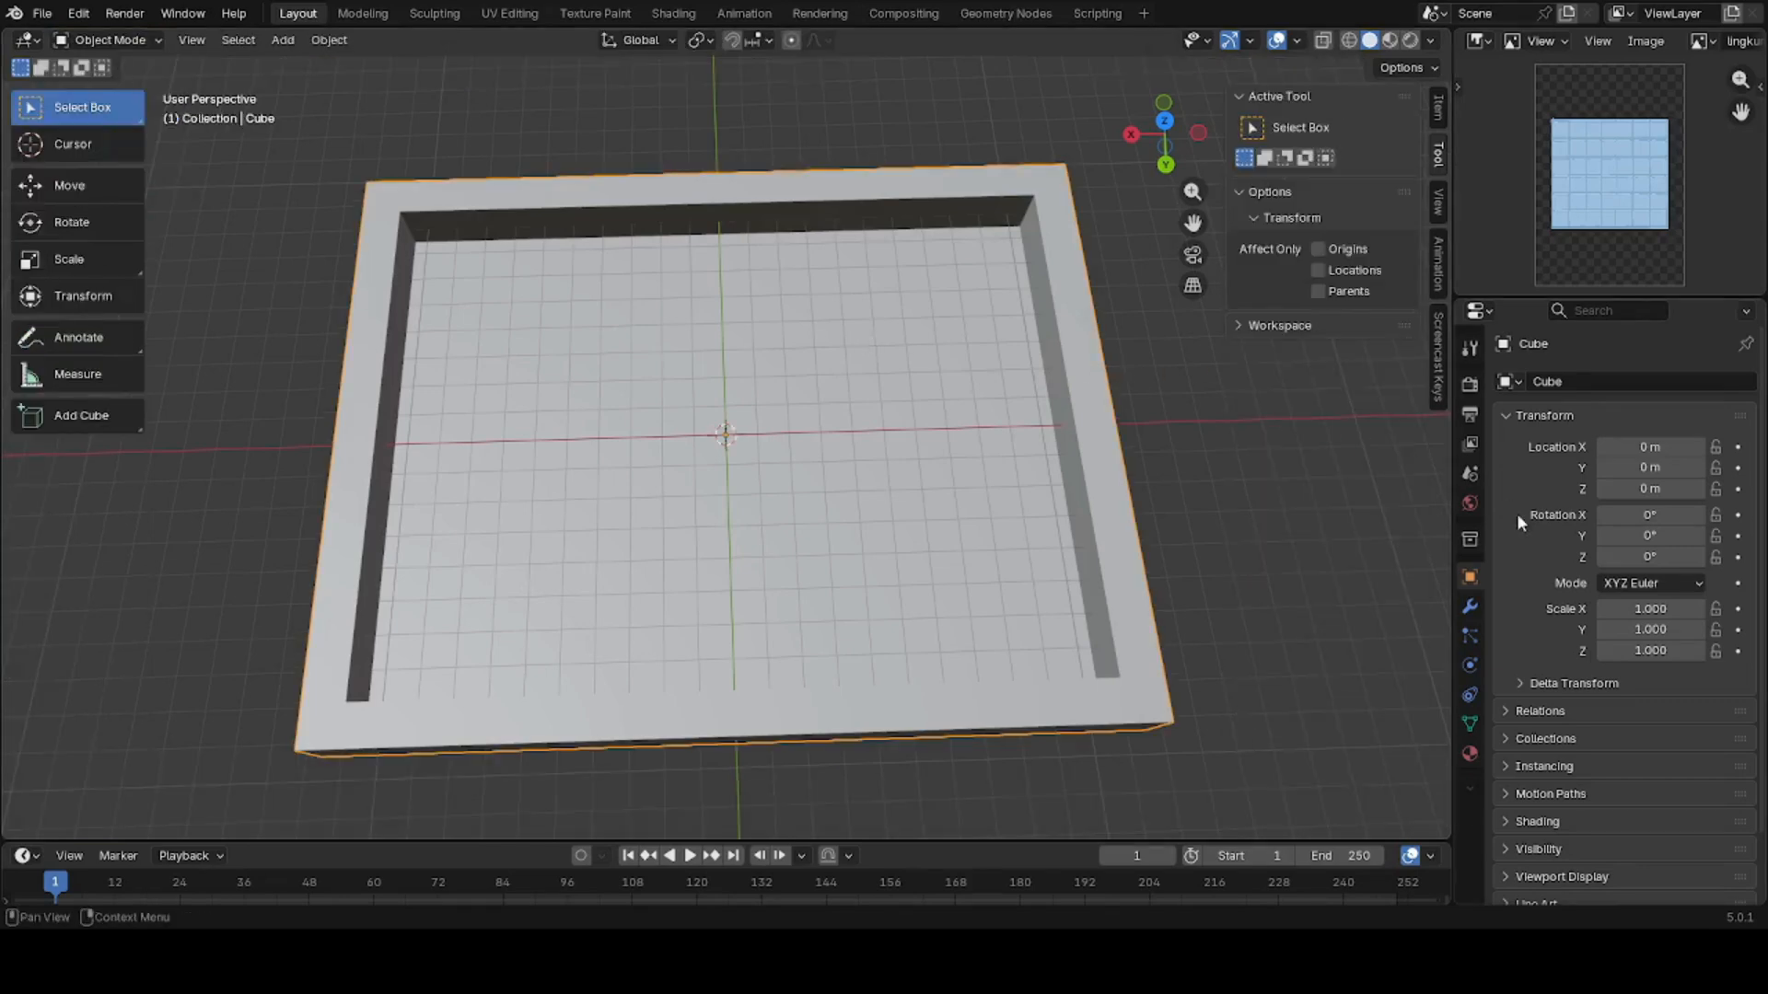
click(1468, 605)
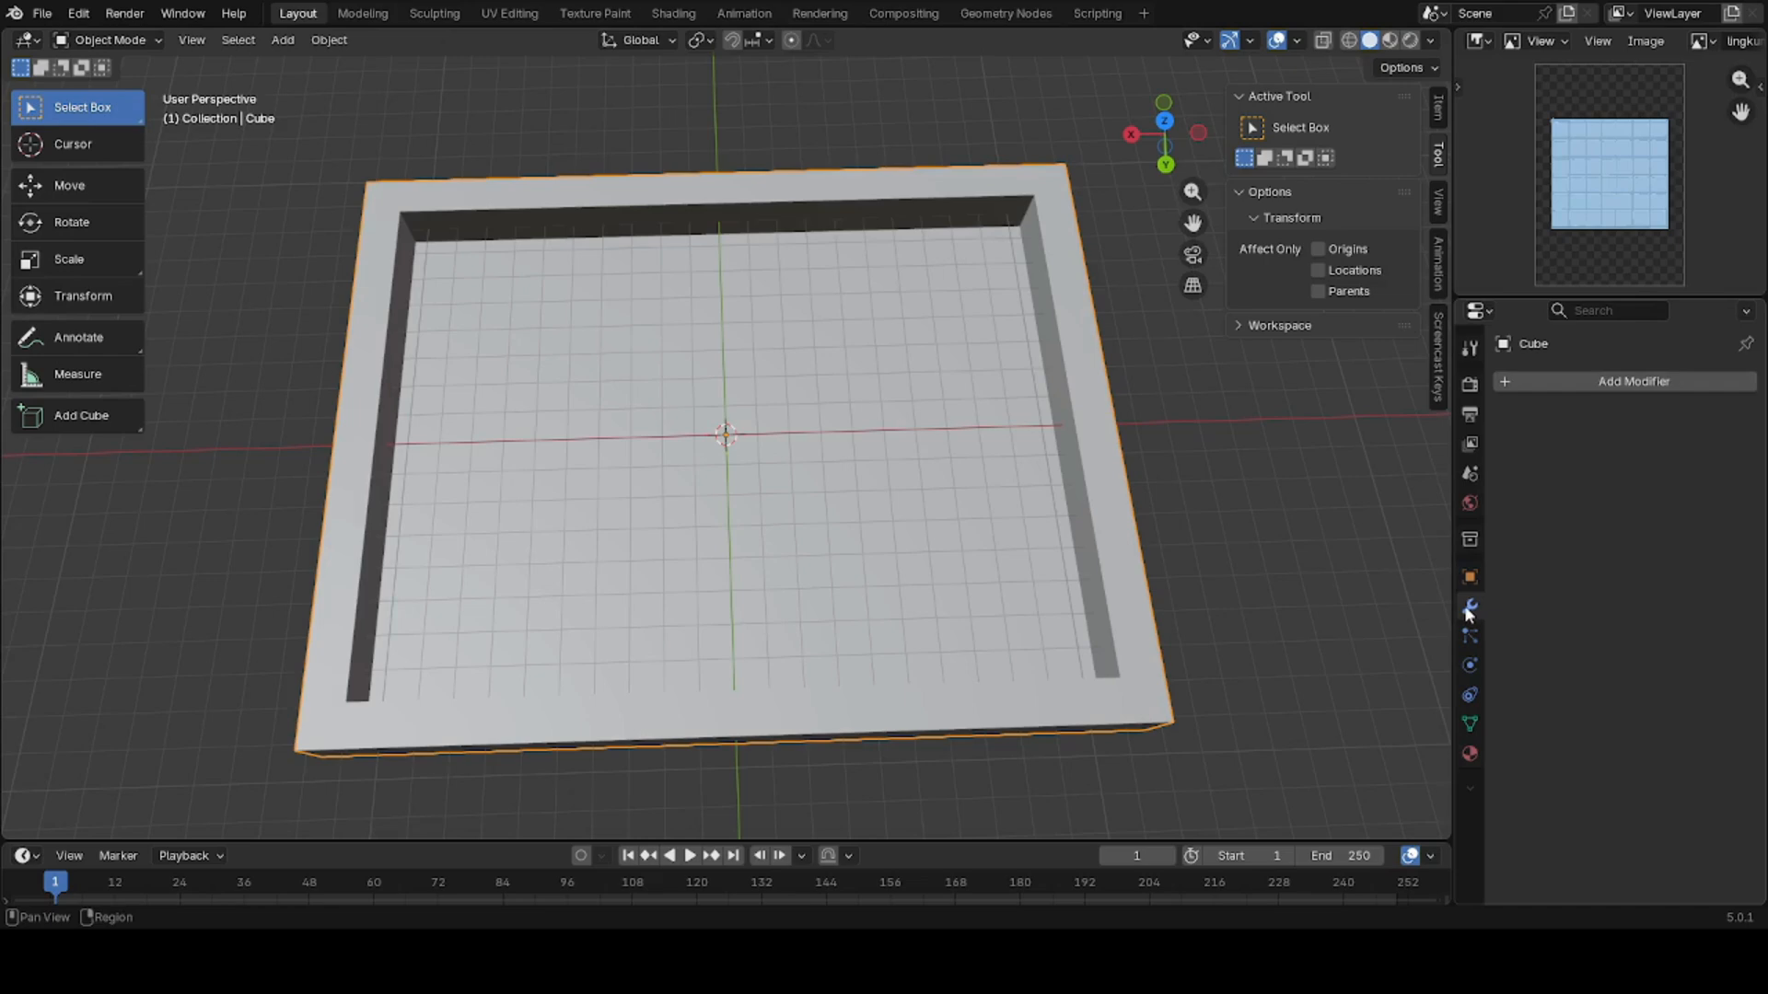
click(1561, 383)
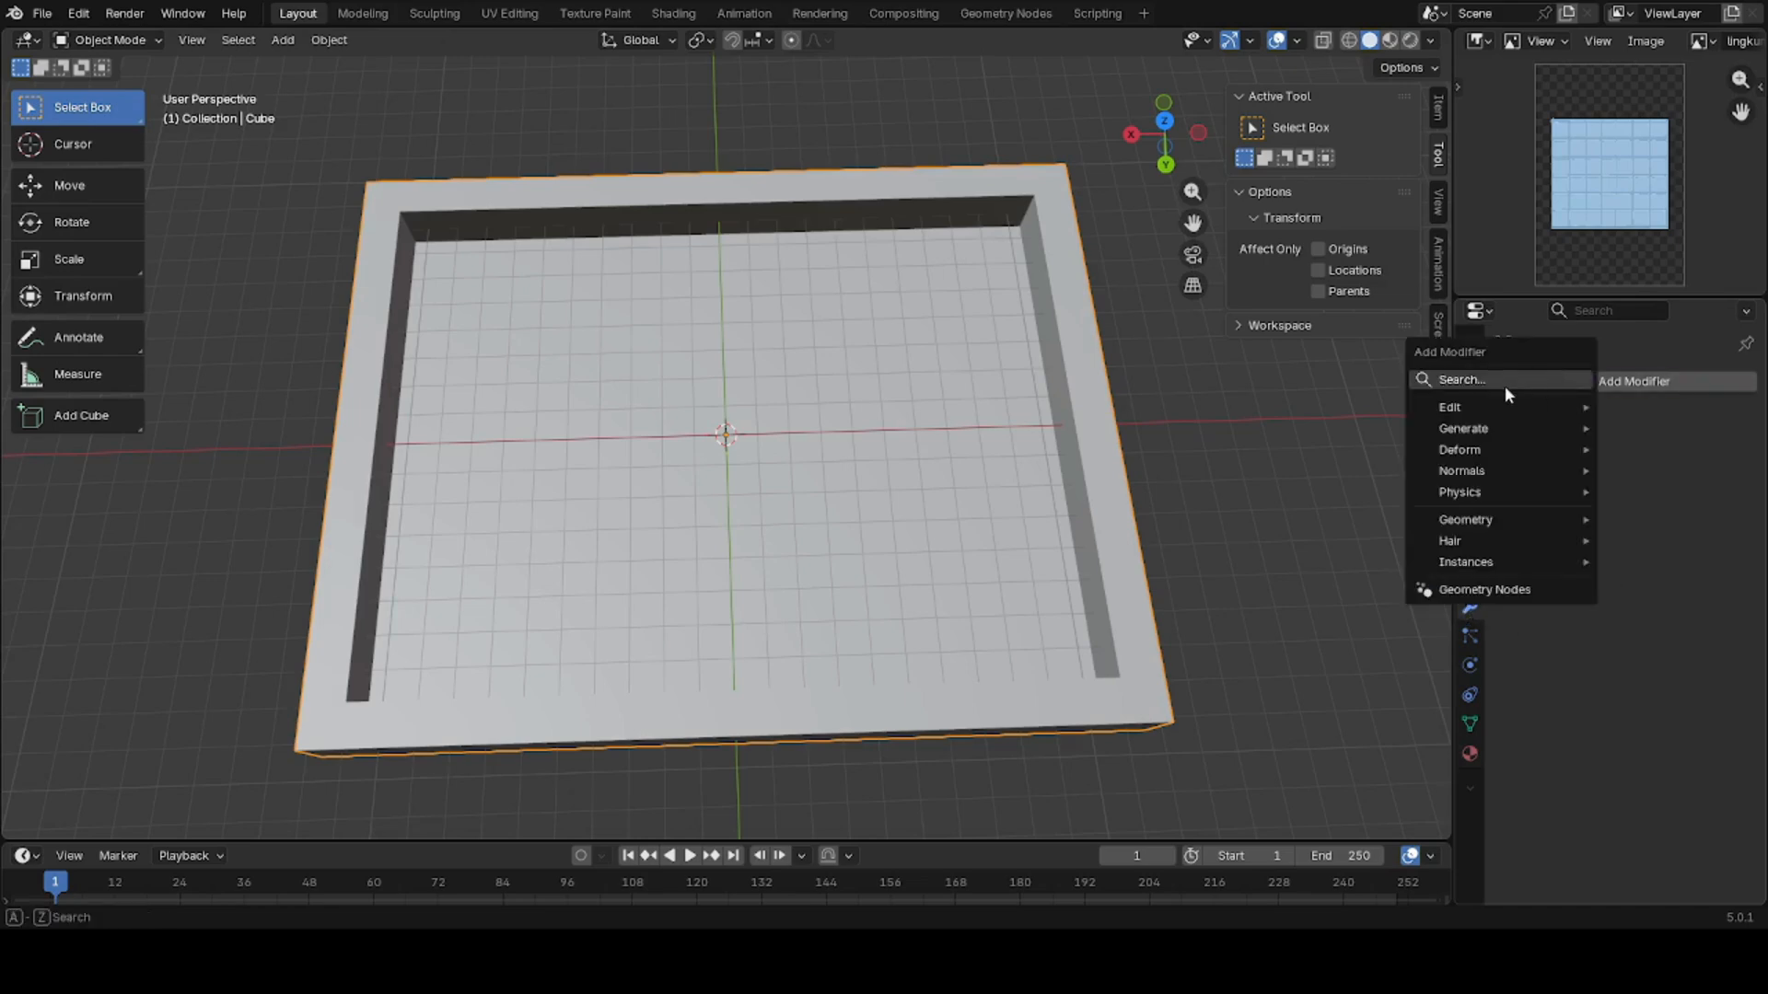
mouse_move(1472, 425)
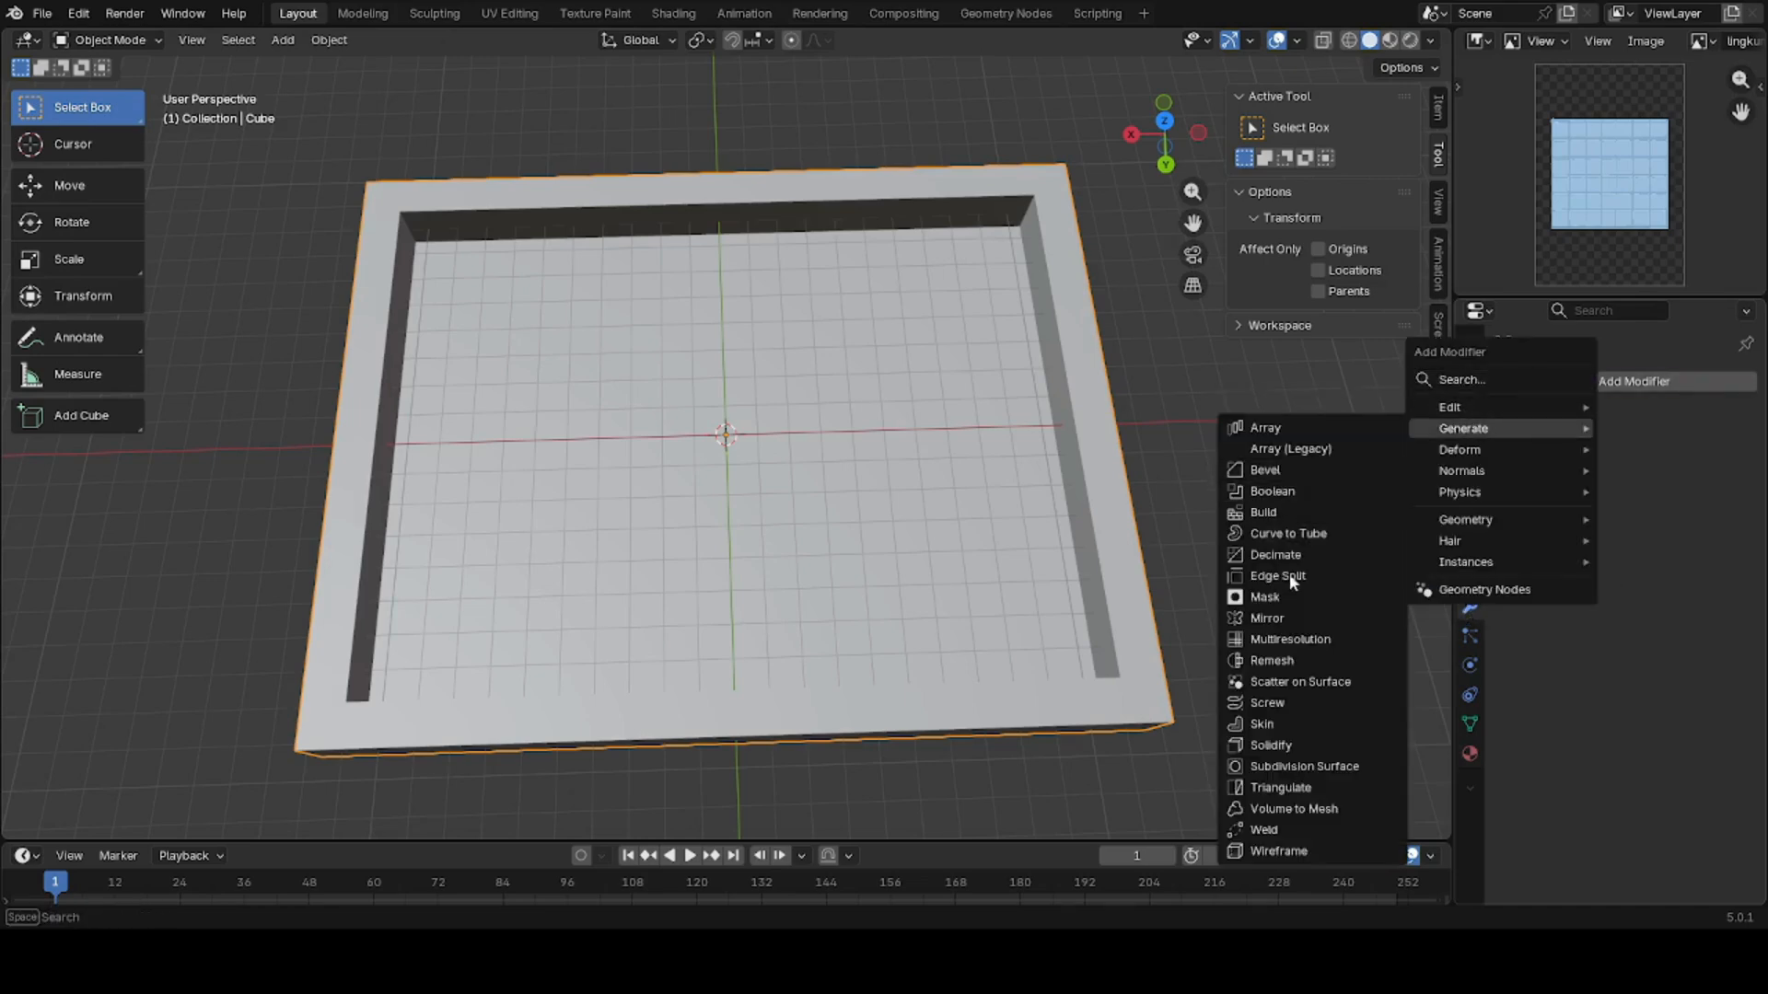
click(1275, 764)
click(1668, 448)
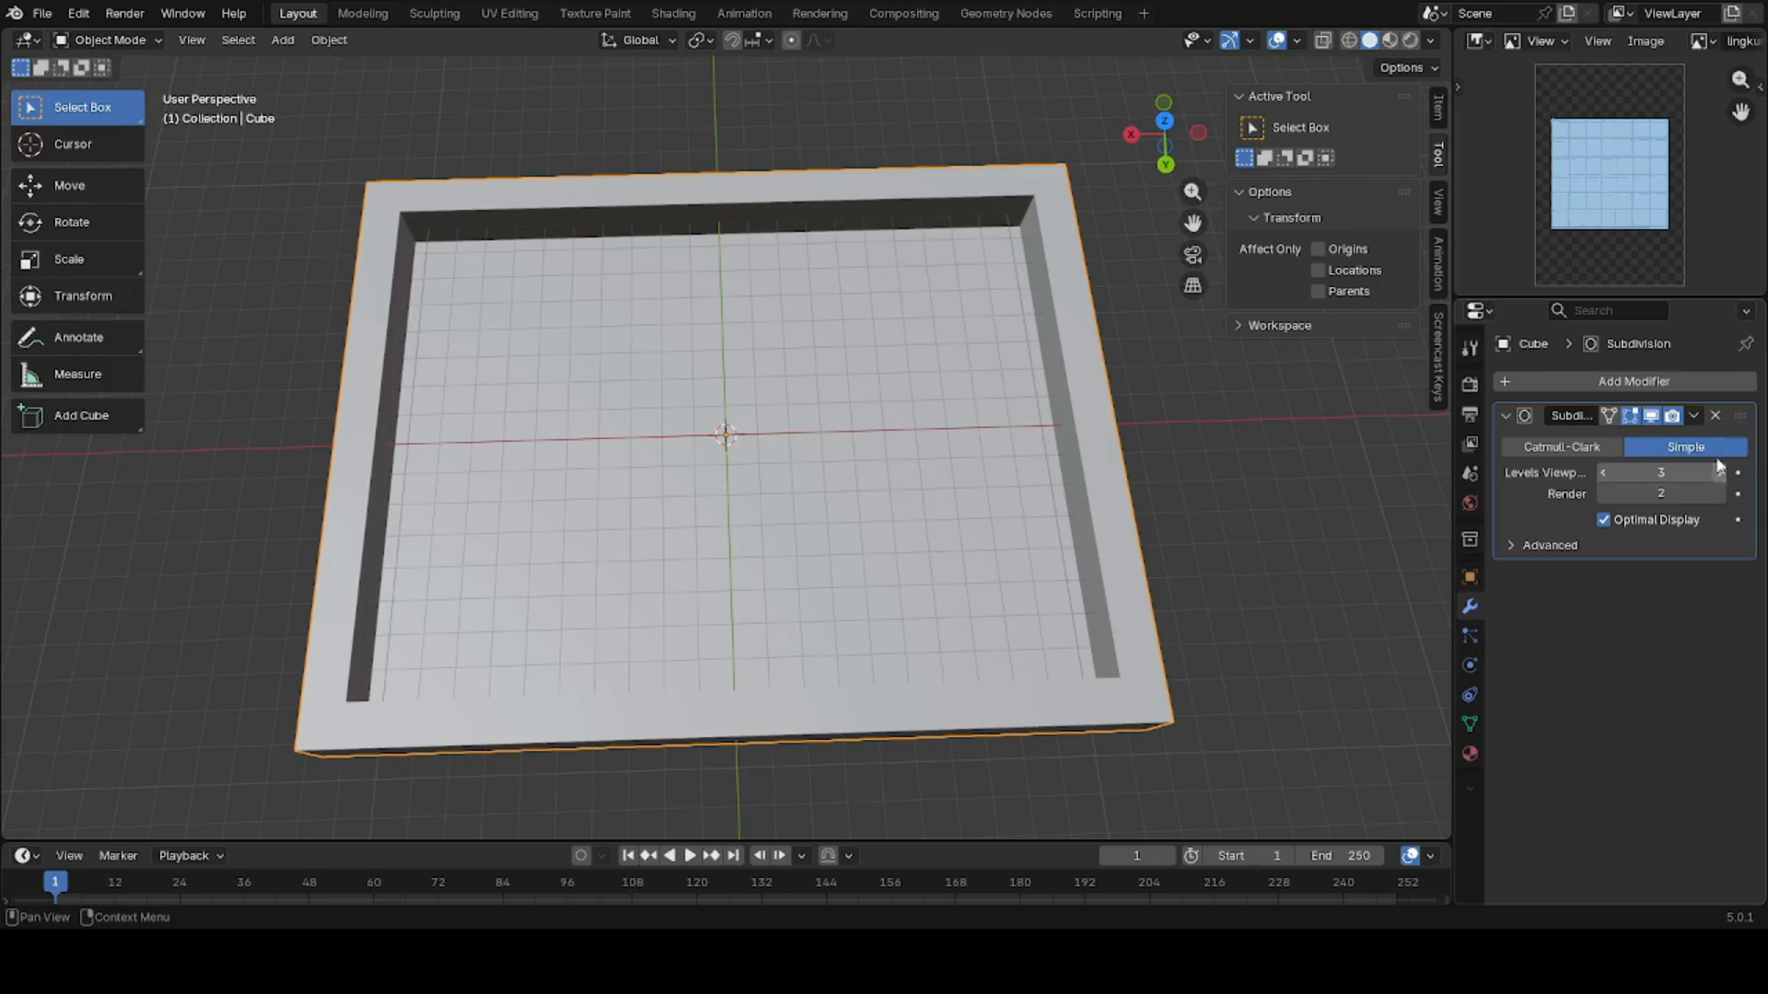
click(1692, 415)
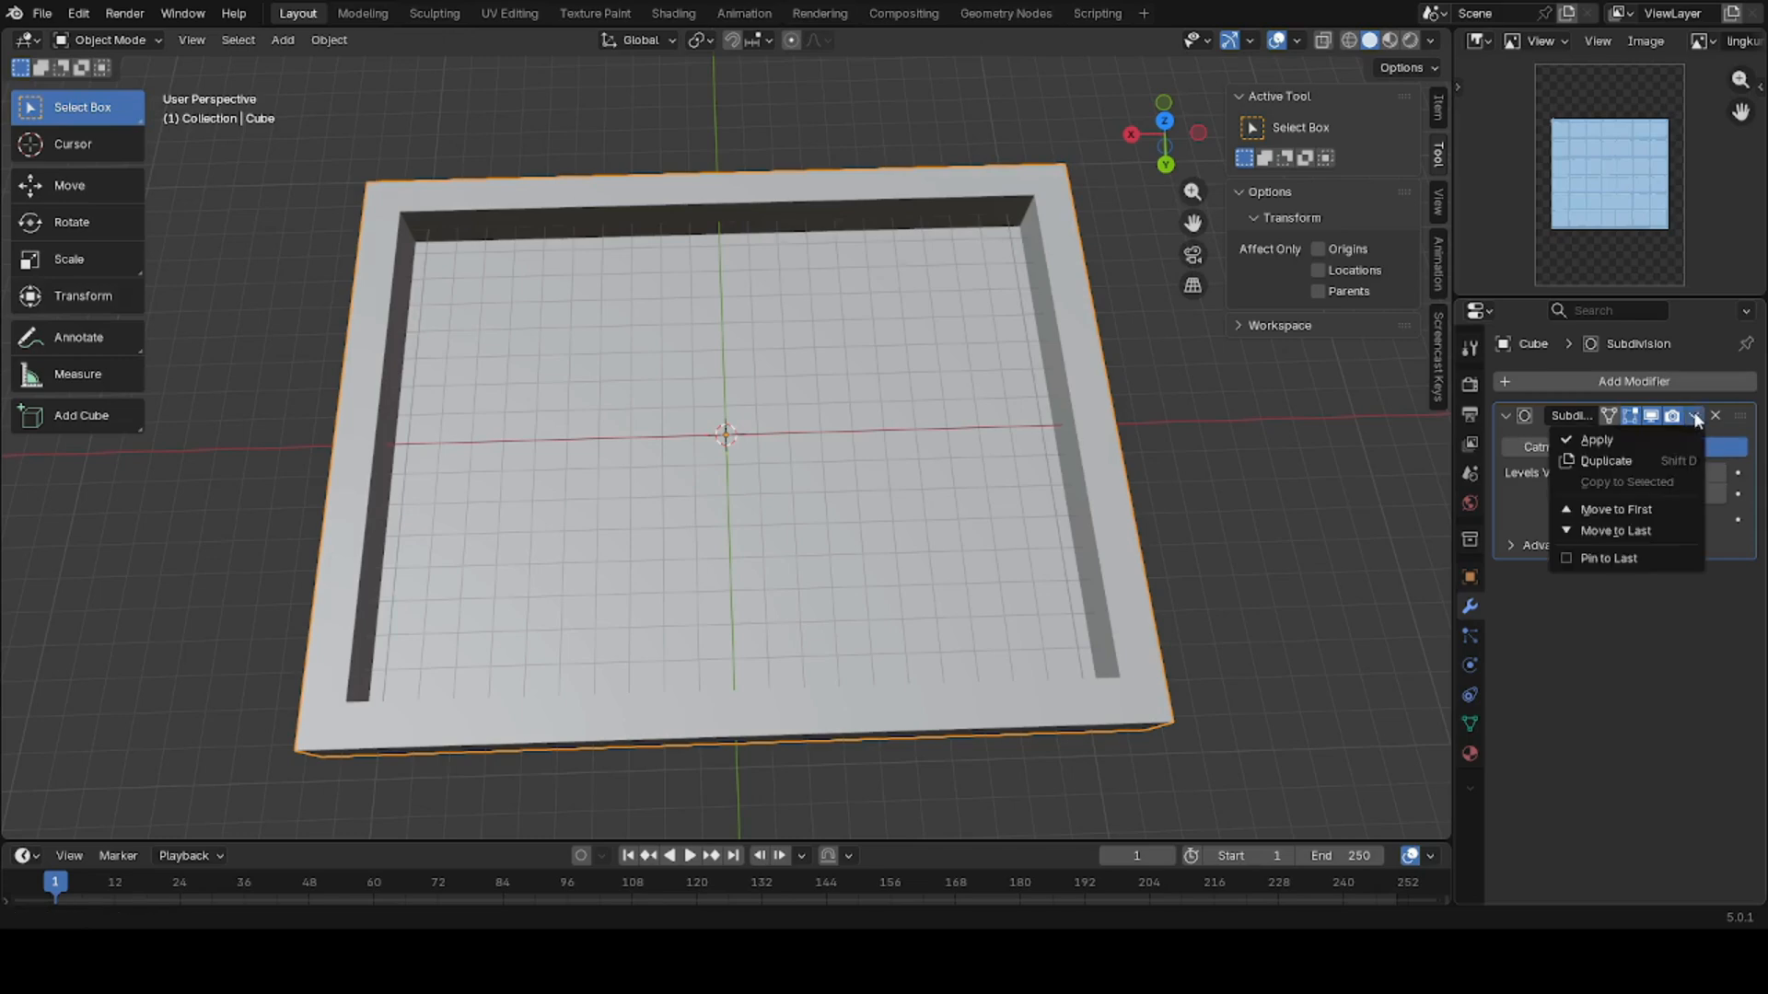
click(1630, 443)
middle_drag(1418, 512, 1357, 488)
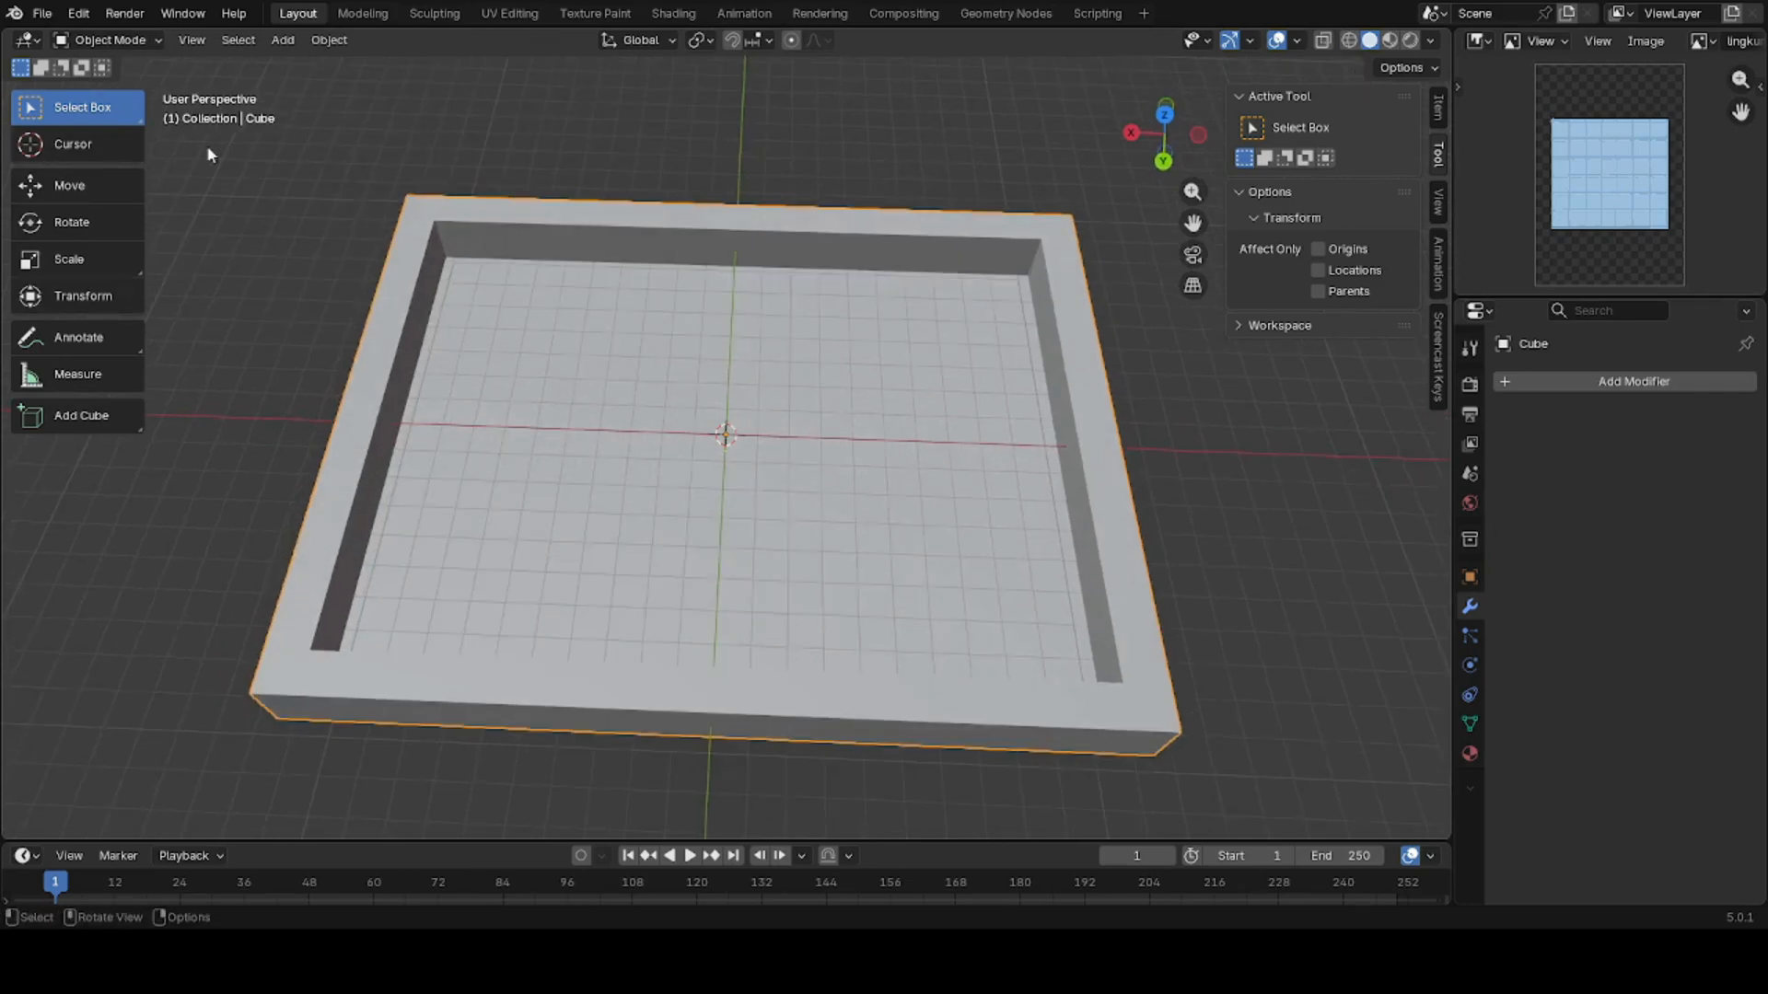
- Return the basin to Sculpt Mode and run the voxel Remesh on it
click(138, 41)
click(115, 110)
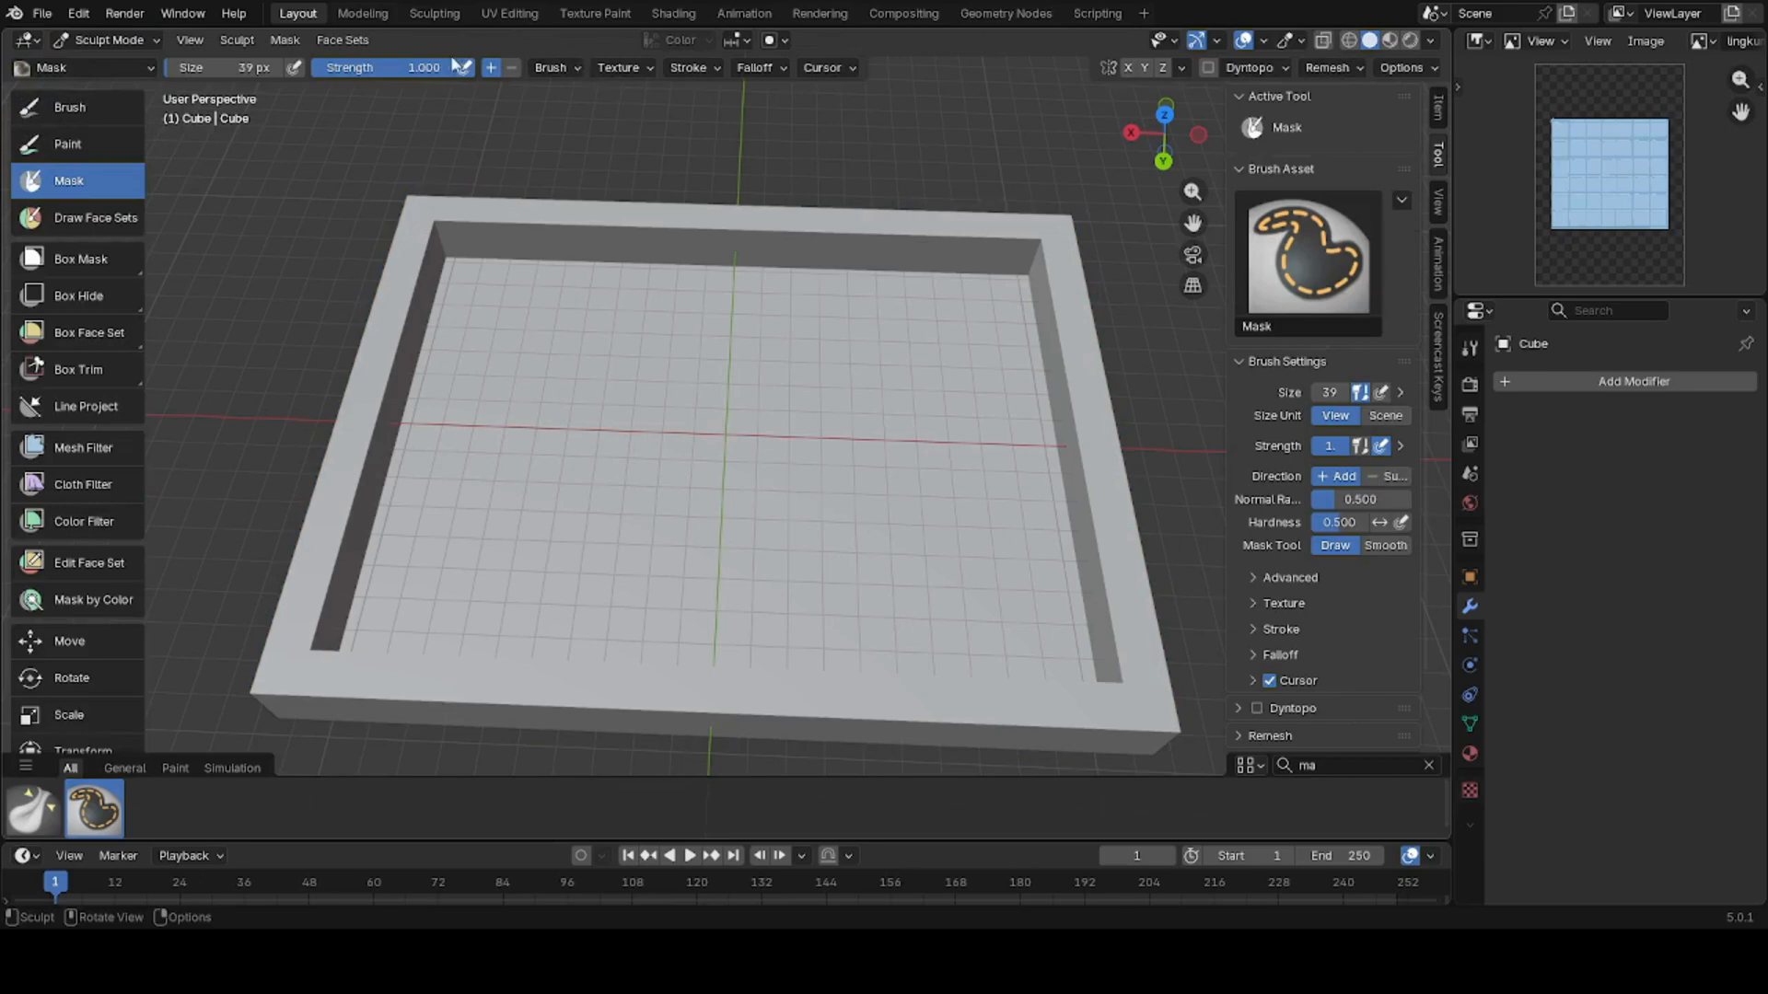
click(1344, 68)
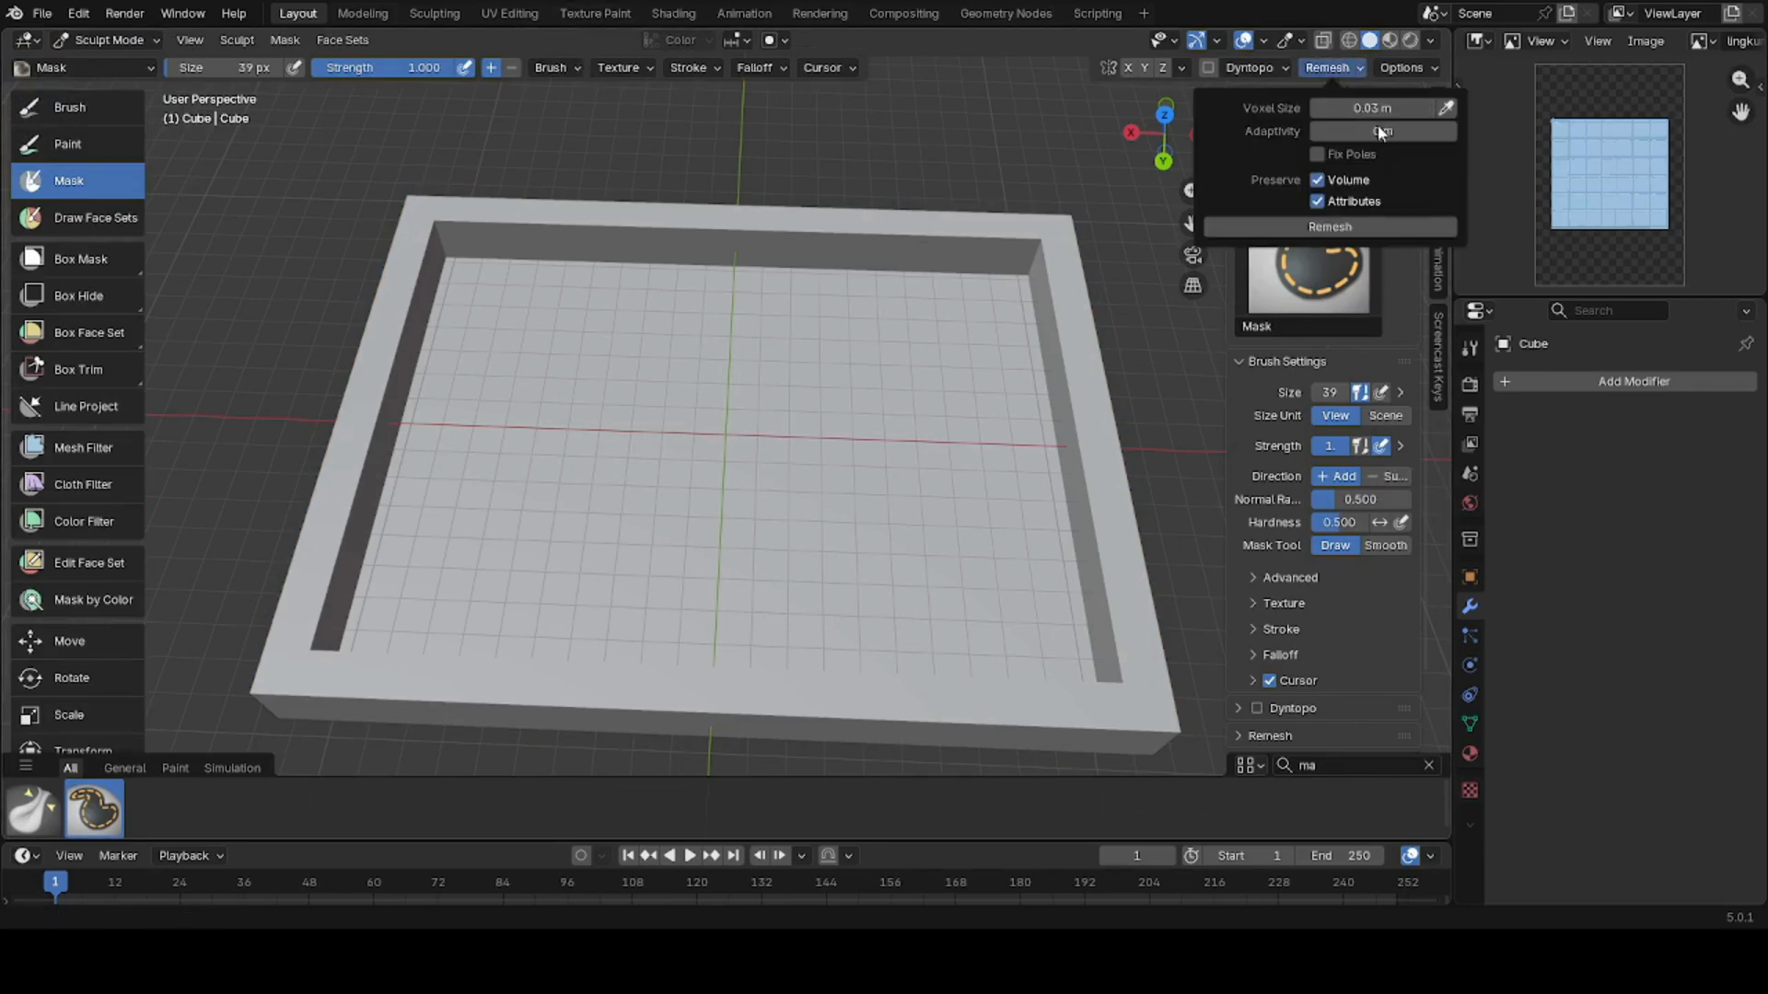
click(1242, 231)
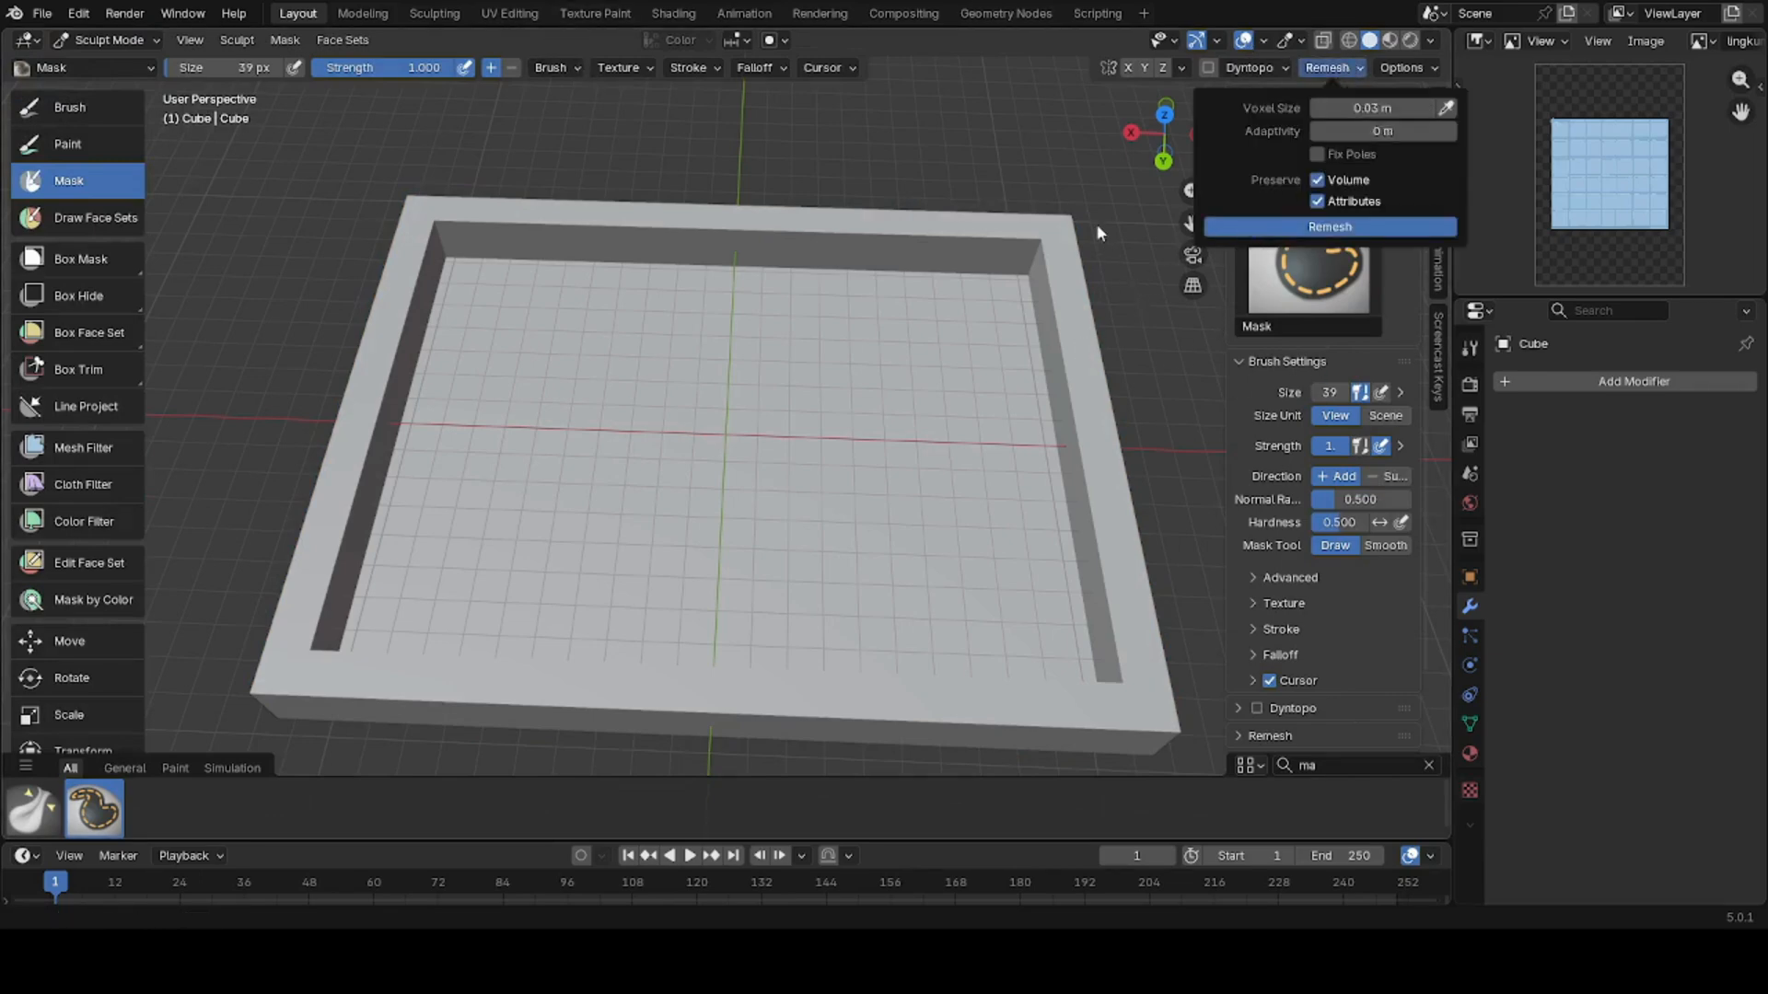
middle_drag(1045, 184, 990, 169)
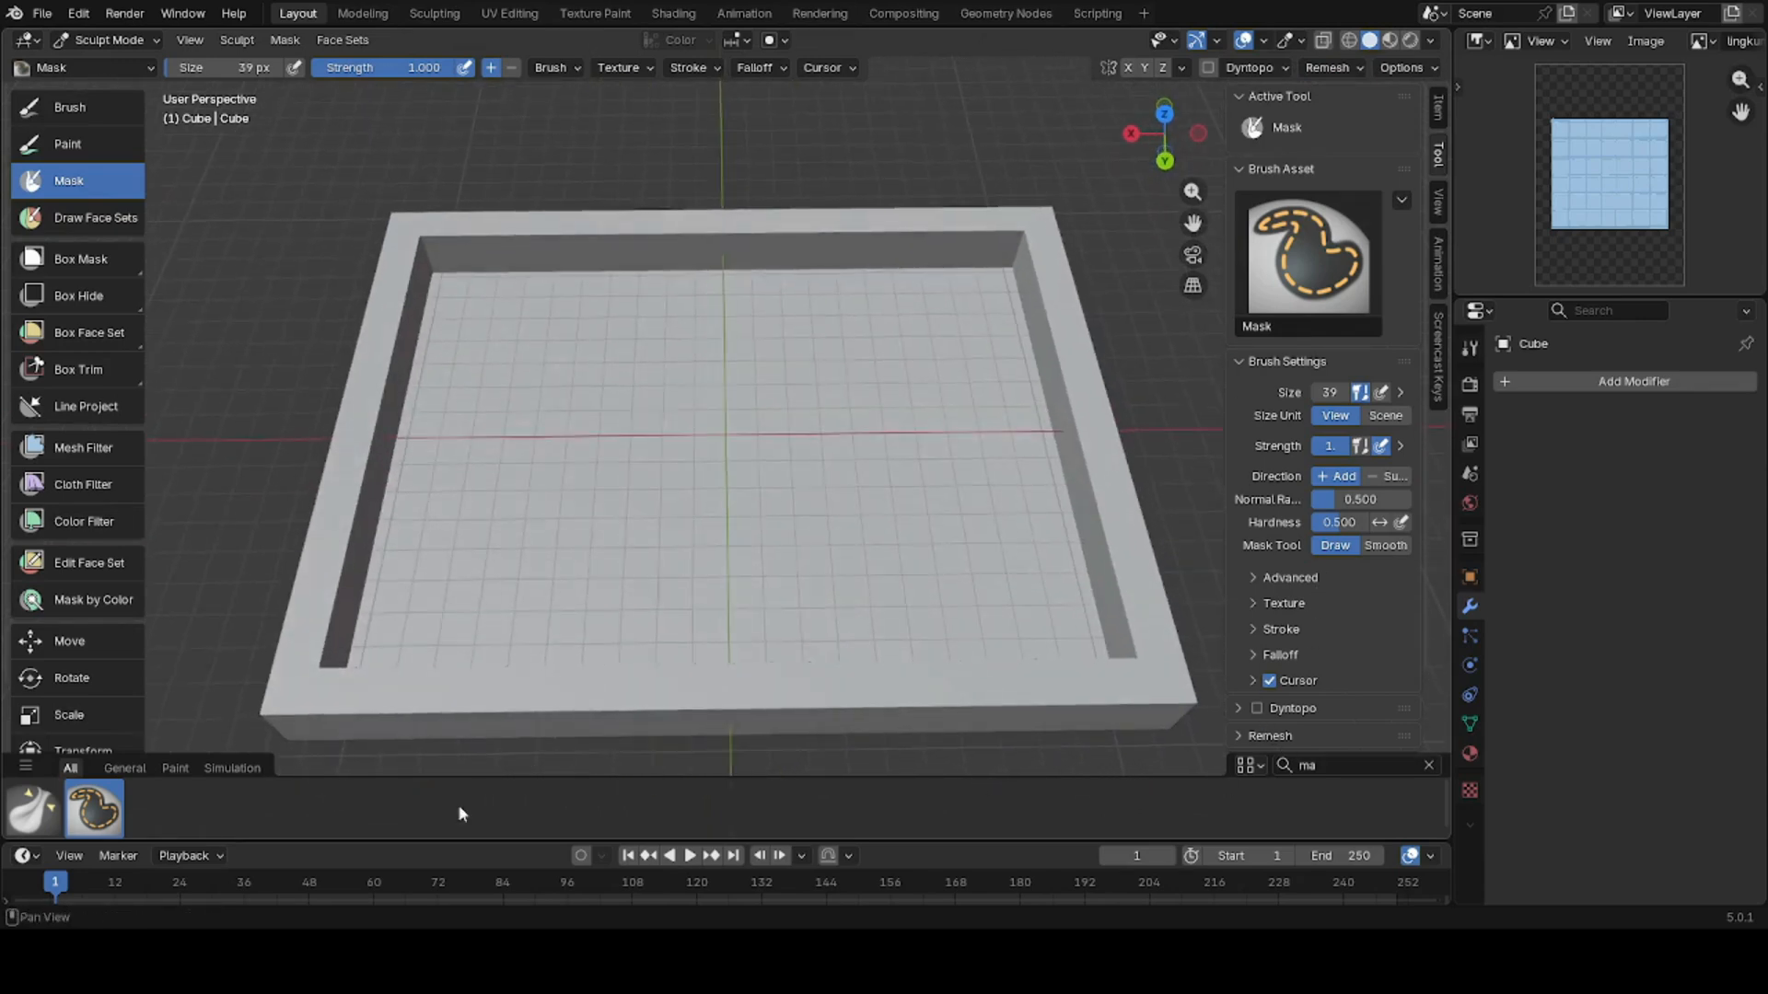
- Mask the word ARENA in large freehand letters across the middle of the basin floor and invert the mask
drag(460, 417, 423, 486)
mouse_move(451, 411)
mouse_down()
mouse_move(485, 498)
mouse_move(415, 489)
mouse_move(495, 467)
mouse_up()
mouse_move(540, 405)
mouse_down()
mouse_move(541, 494)
mouse_move(562, 398)
mouse_move(598, 403)
mouse_move(553, 458)
mouse_move(617, 503)
mouse_up()
mouse_move(642, 407)
mouse_down()
mouse_move(650, 488)
mouse_move(700, 498)
mouse_move(655, 402)
mouse_move(705, 402)
mouse_move(707, 445)
mouse_up()
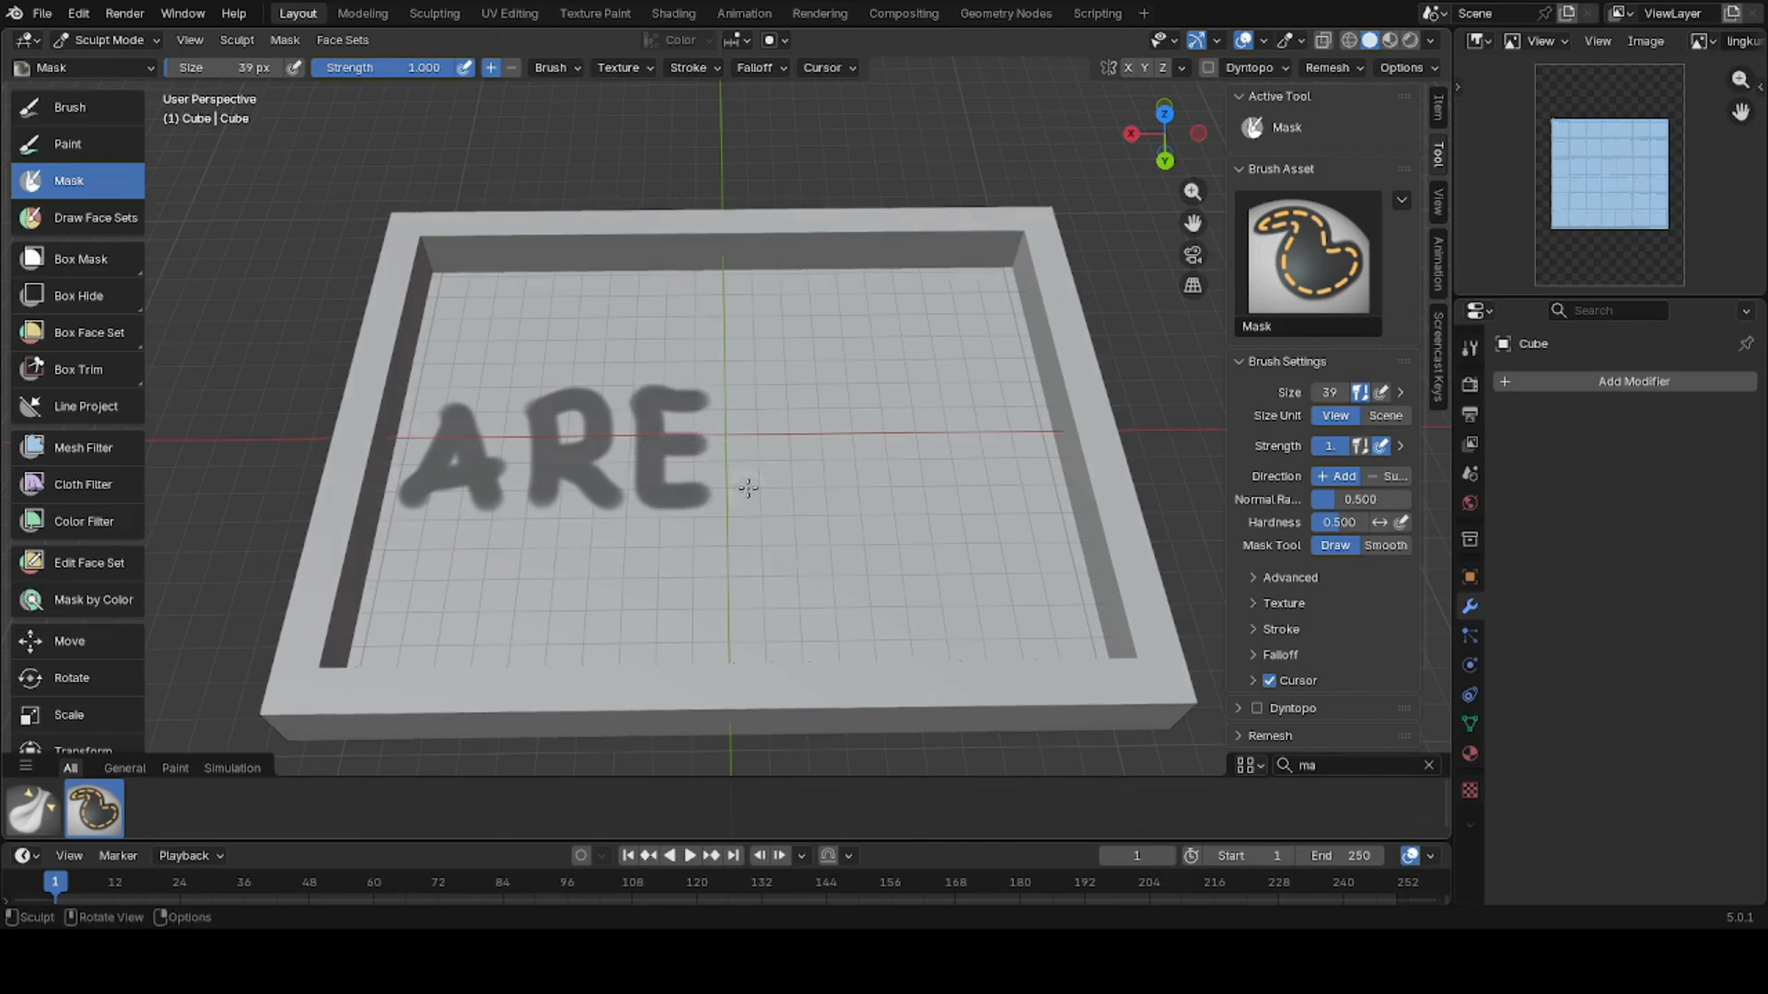
mouse_move(748, 513)
mouse_down()
mouse_move(746, 405)
mouse_move(842, 513)
mouse_move(829, 387)
mouse_move(916, 383)
mouse_move(884, 502)
mouse_up()
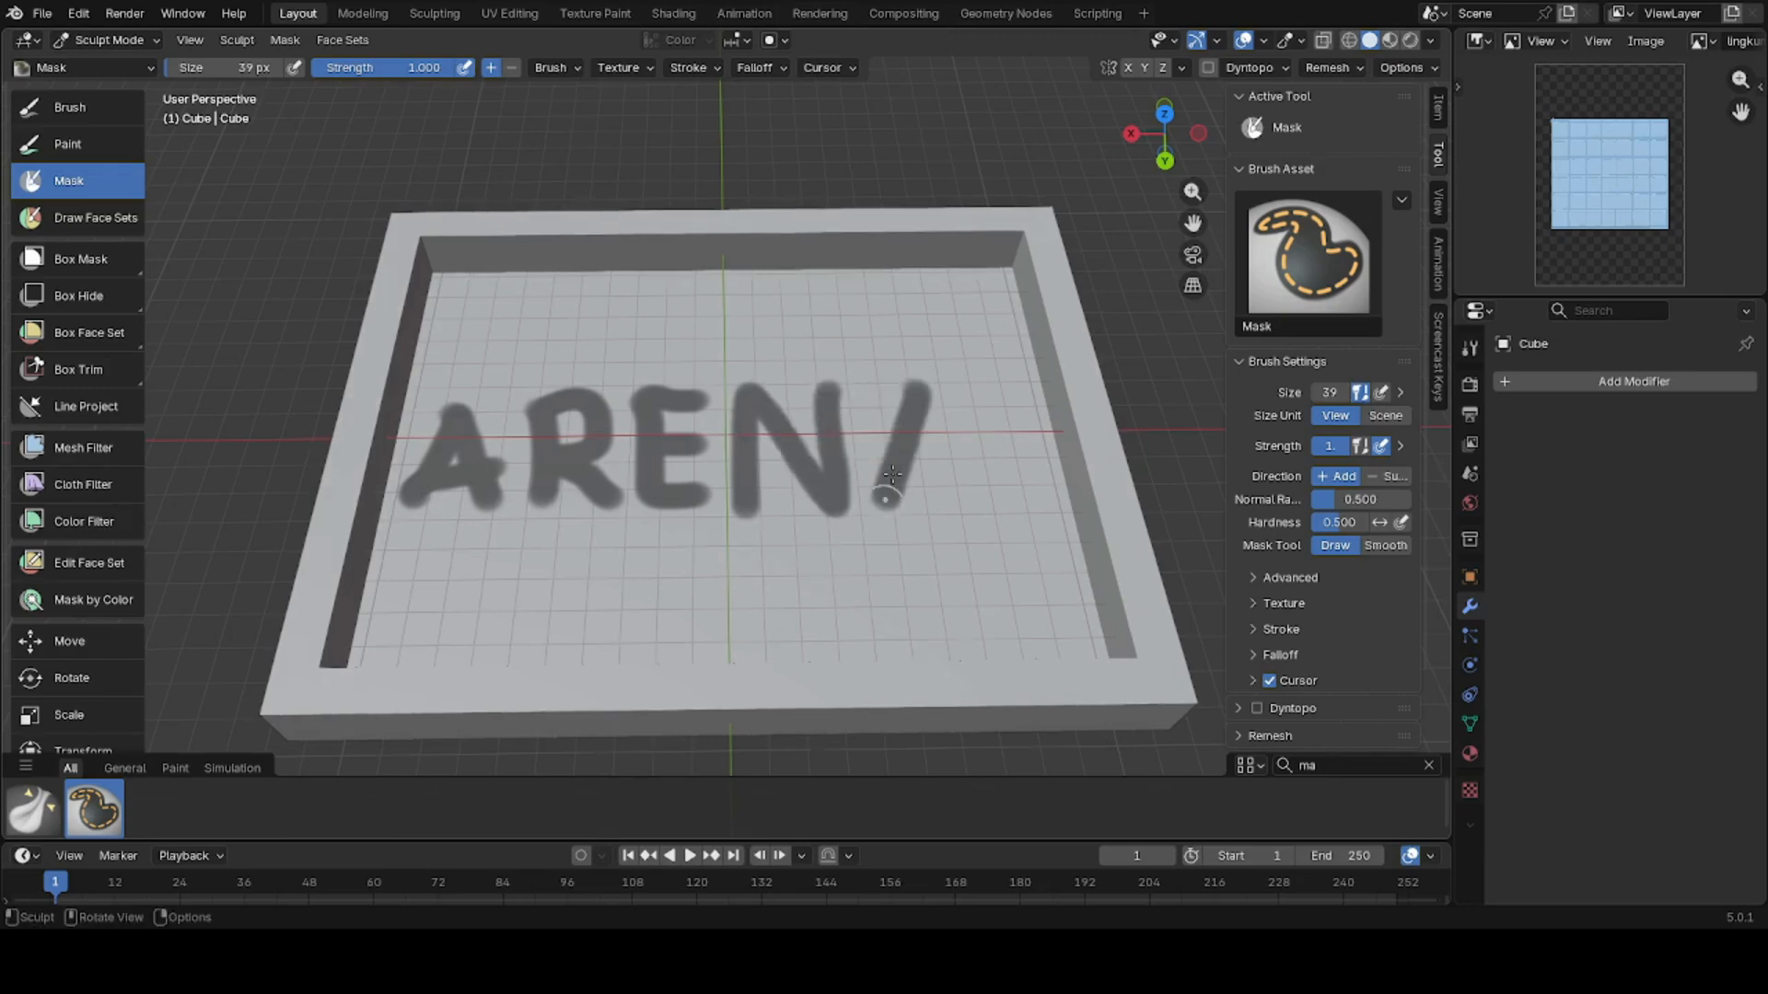
drag(926, 379, 1002, 507)
drag(898, 471, 1004, 469)
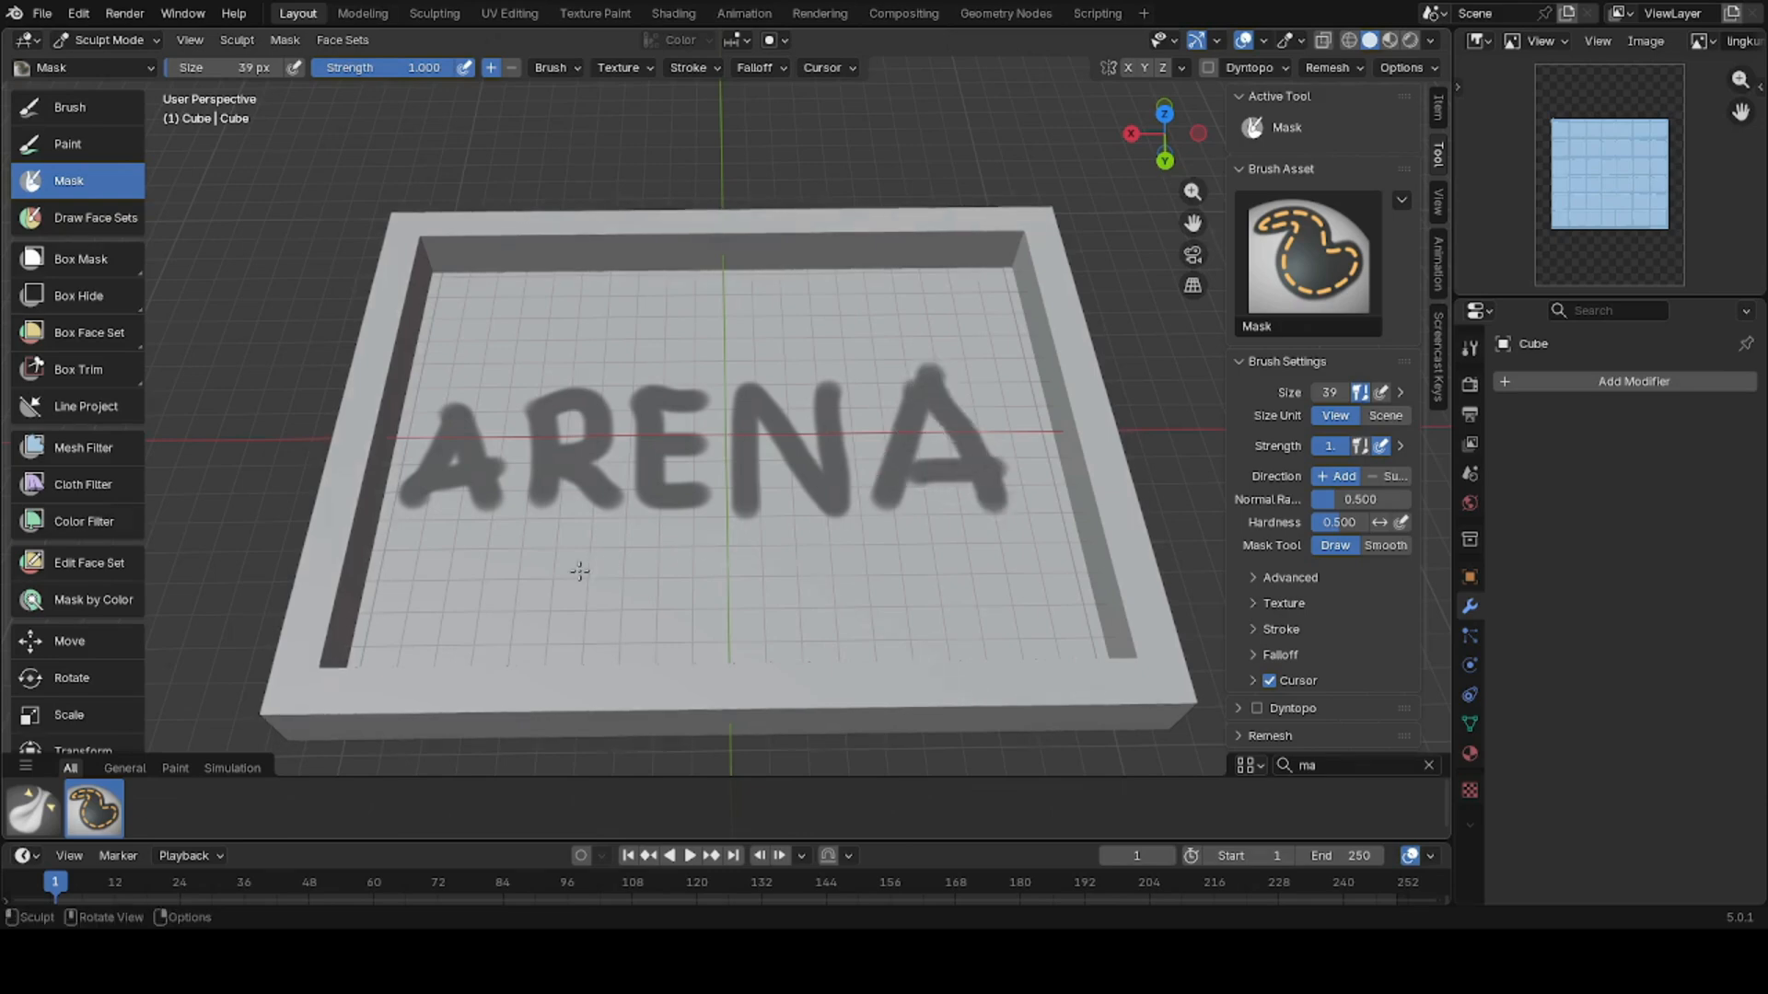
click(534, 503)
scroll(703, 602, down, 1)
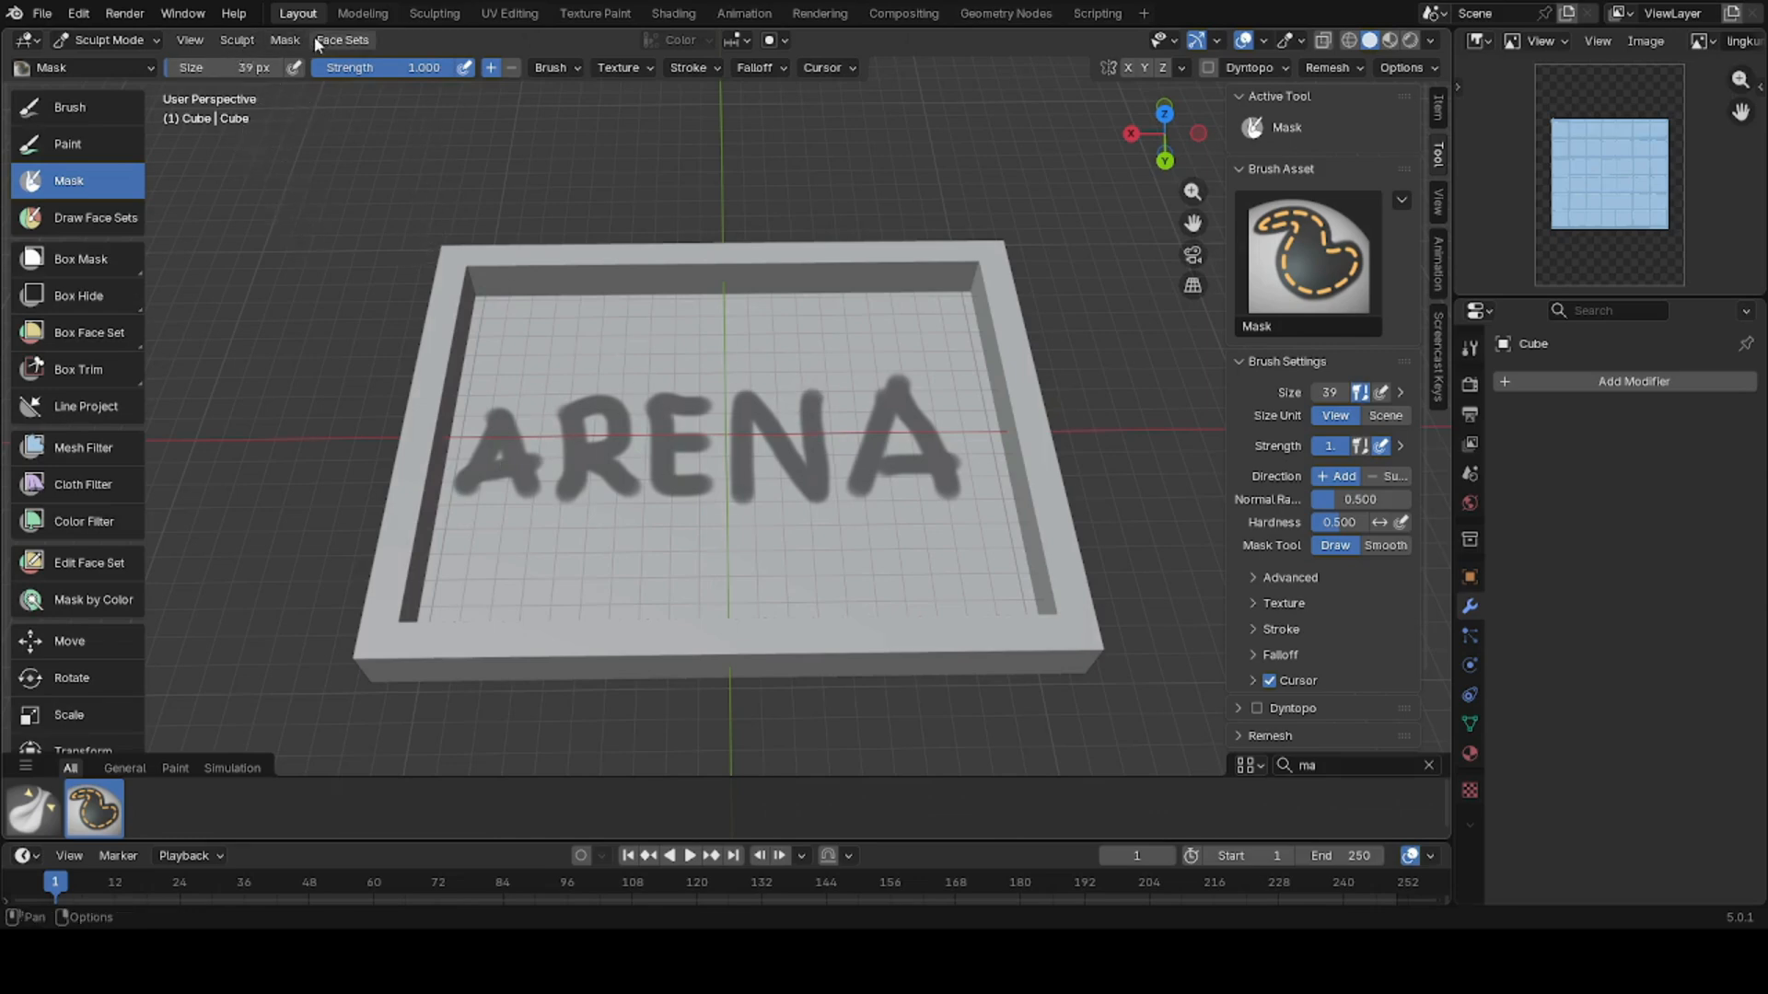
click(291, 41)
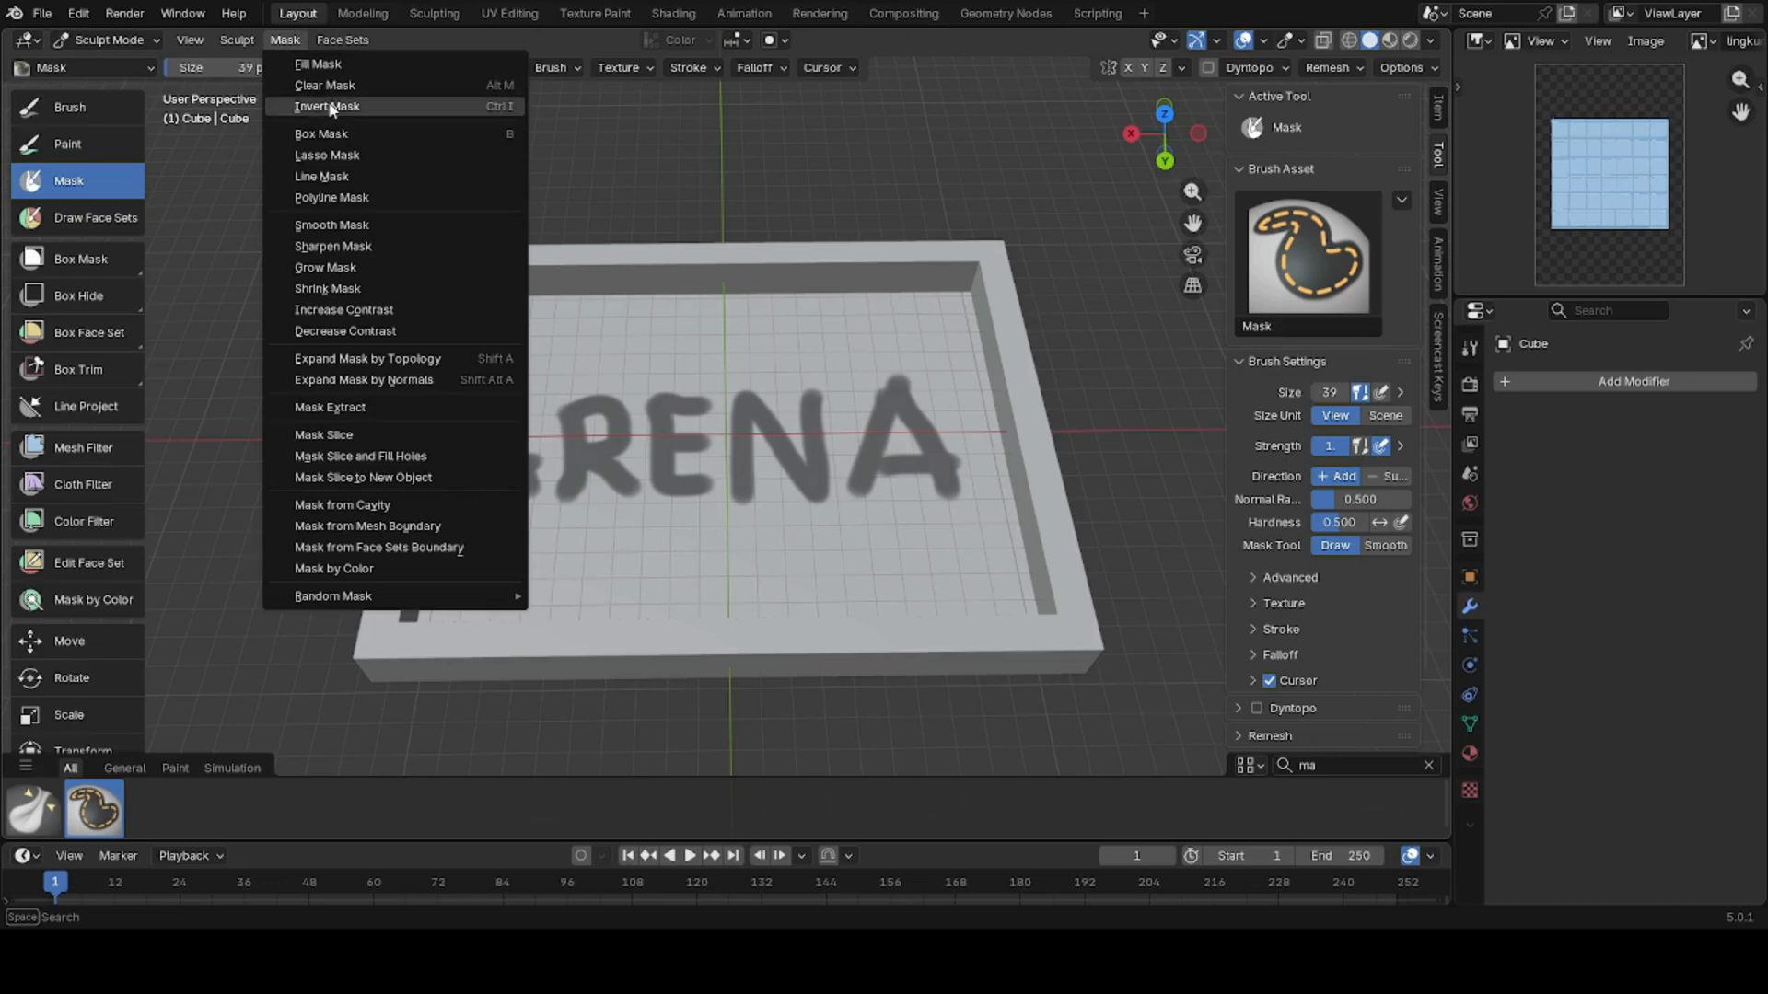
click(326, 107)
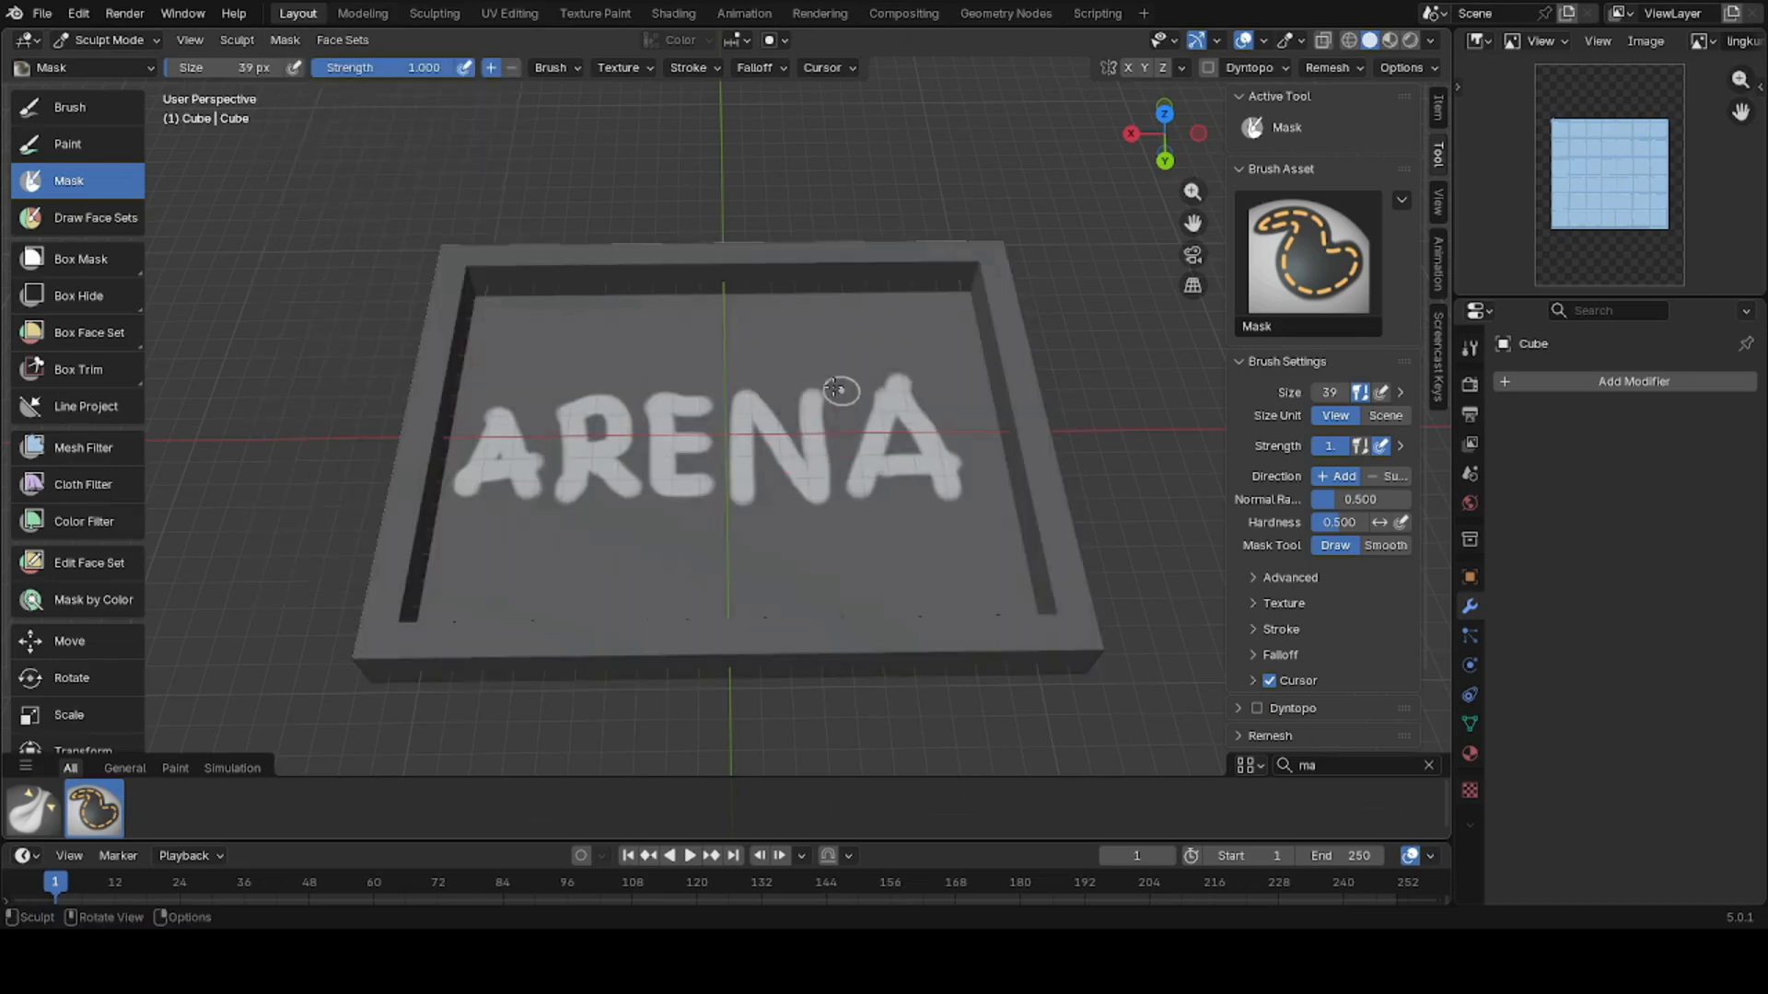
- Activate the Paint tool and sample the light blue of the tile reference image as the brush colour
click(68, 144)
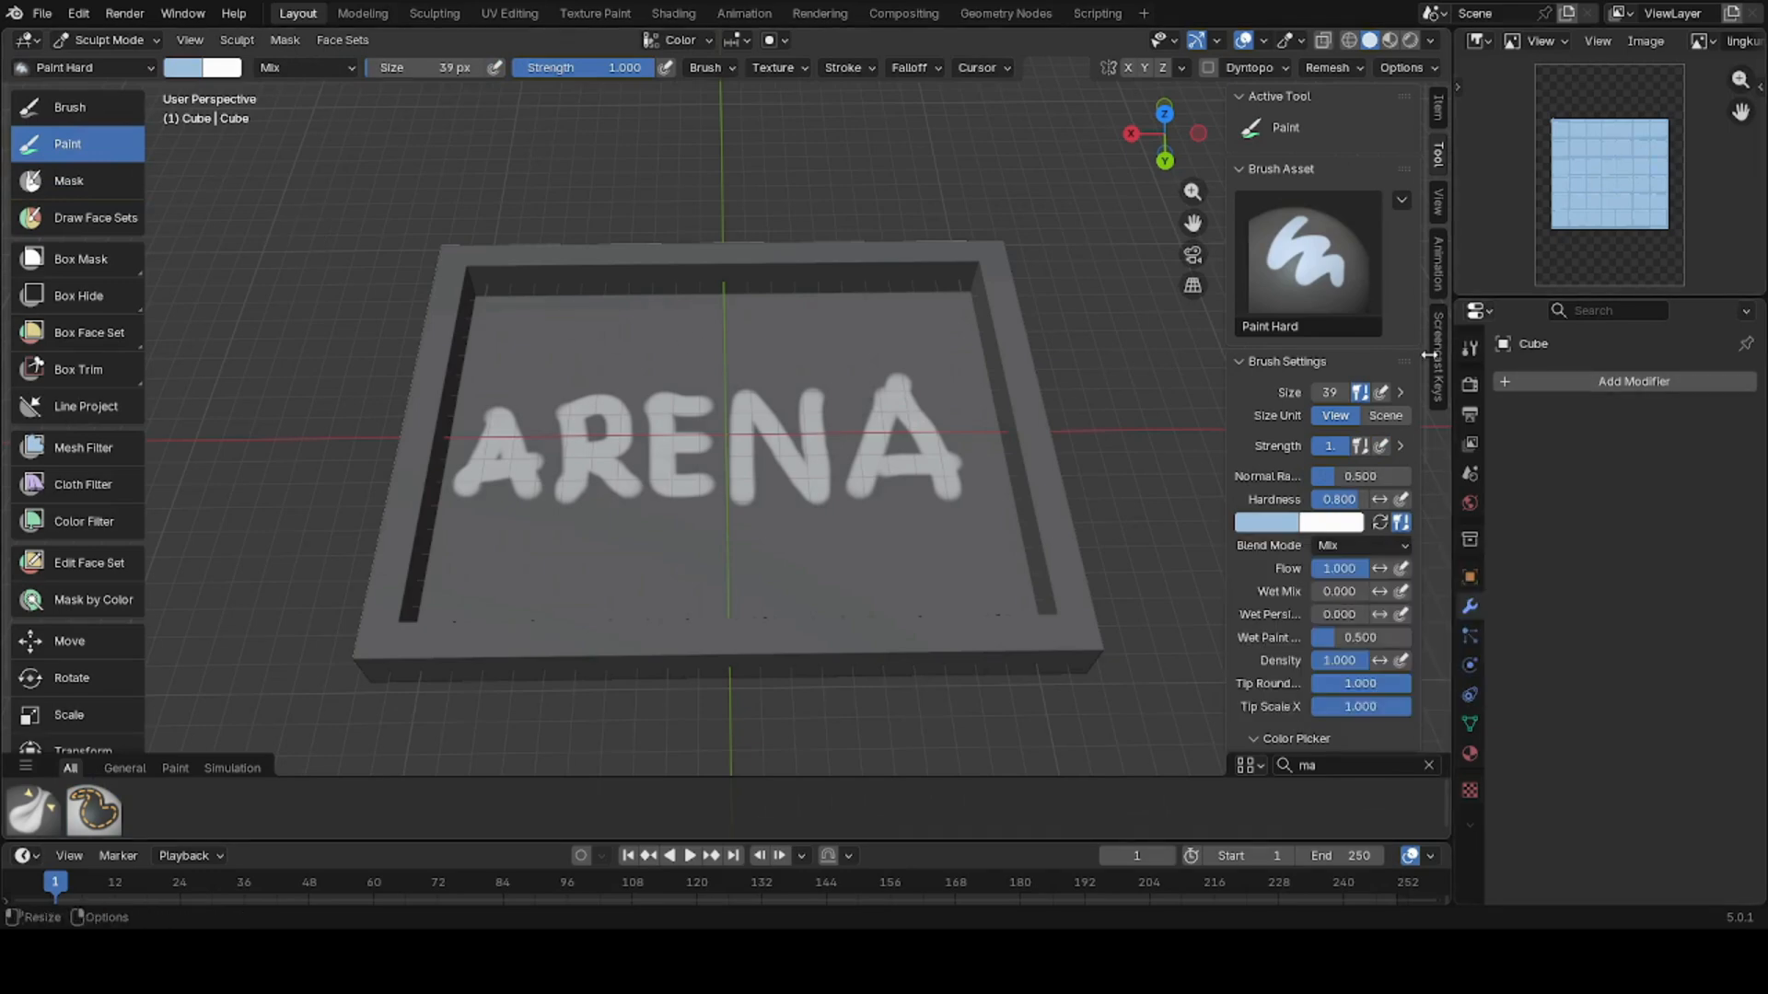
click(1266, 523)
click(1421, 492)
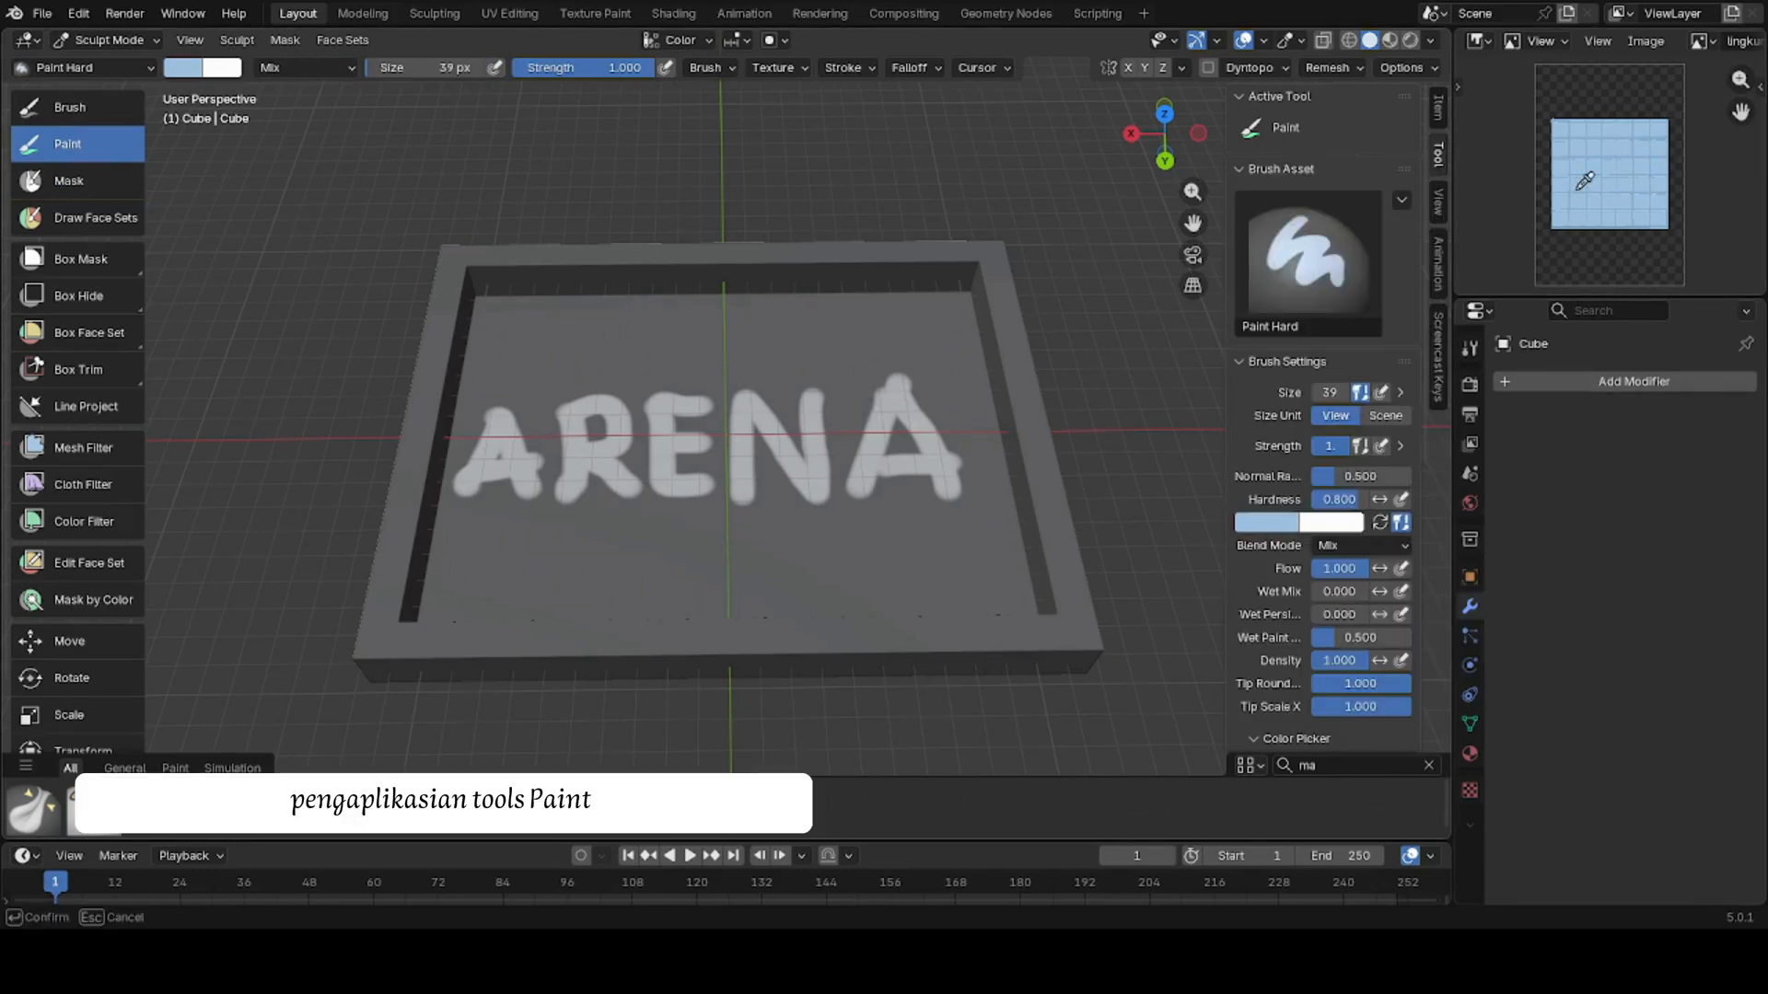
click(1599, 175)
- Paint all the unmasked ARENA letters light blue, enlarging the brush to 433 px to cover the remaining parts
drag(792, 396, 431, 453)
mouse_move(613, 383)
mouse_down()
mouse_move(598, 451)
mouse_move(441, 476)
mouse_up()
drag(605, 462, 795, 394)
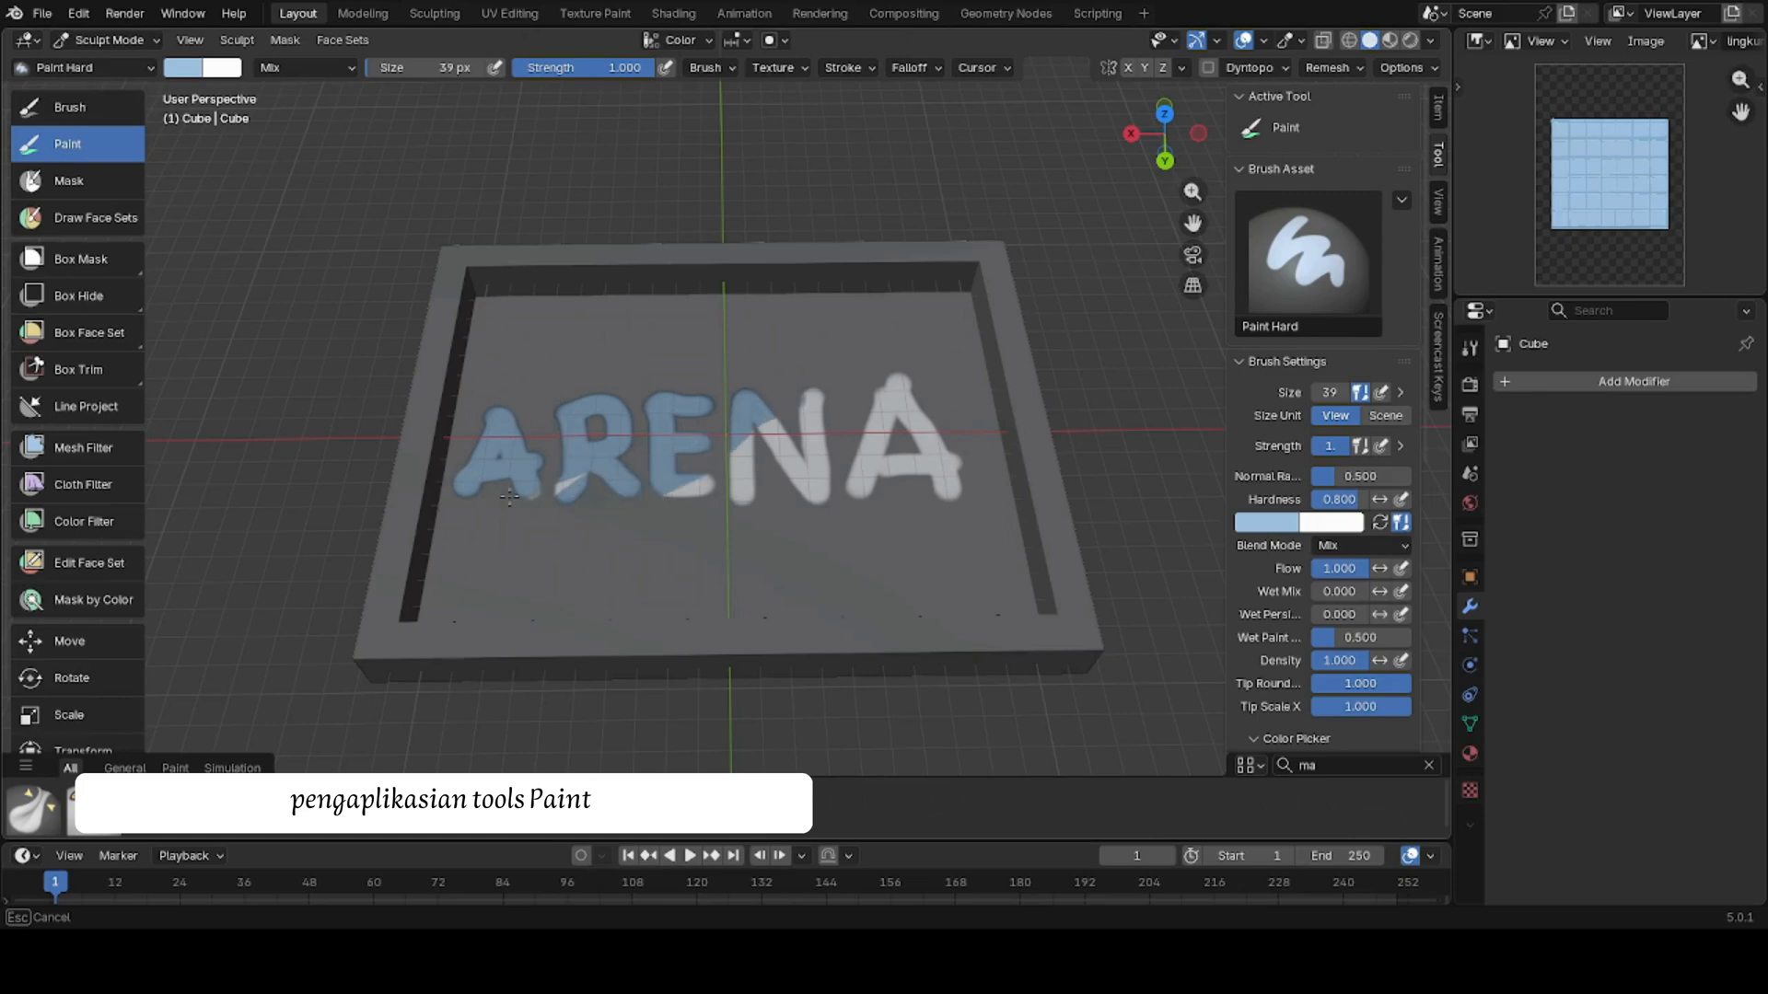
mouse_move(571, 486)
mouse_down()
mouse_move(792, 404)
mouse_move(659, 431)
mouse_up()
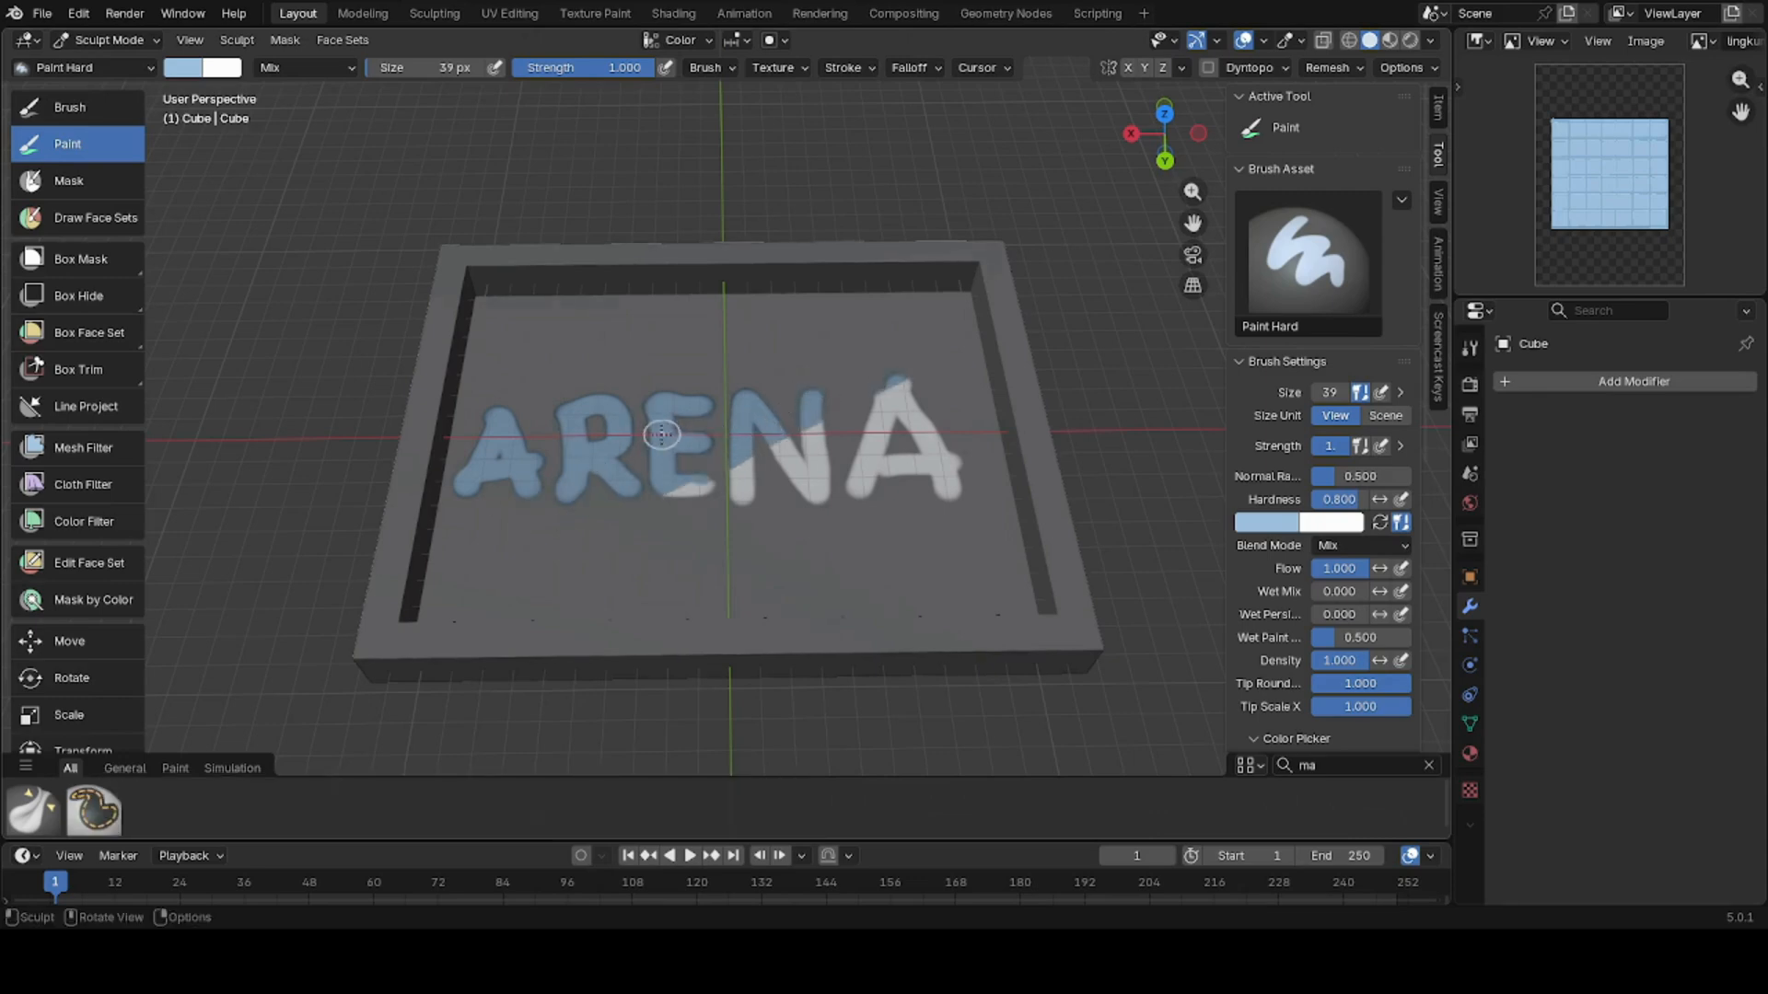
drag(394, 69, 443, 69)
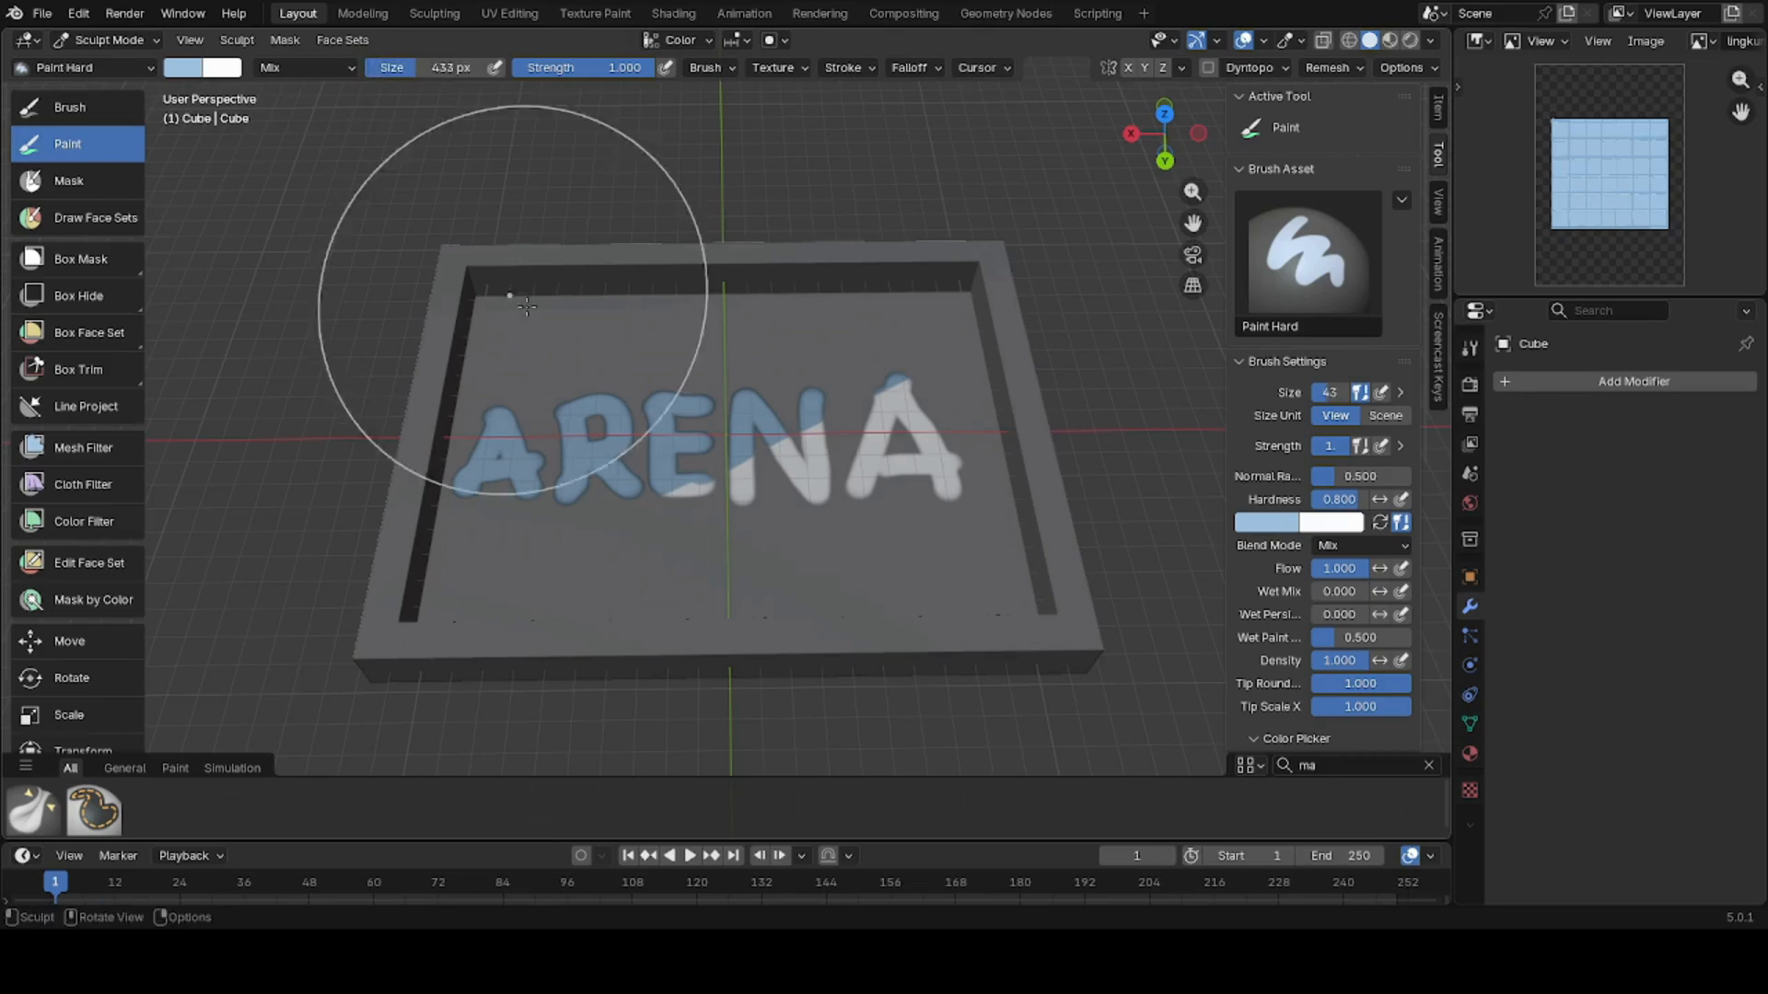
mouse_move(707, 417)
mouse_down()
mouse_move(809, 464)
mouse_move(899, 463)
mouse_up()
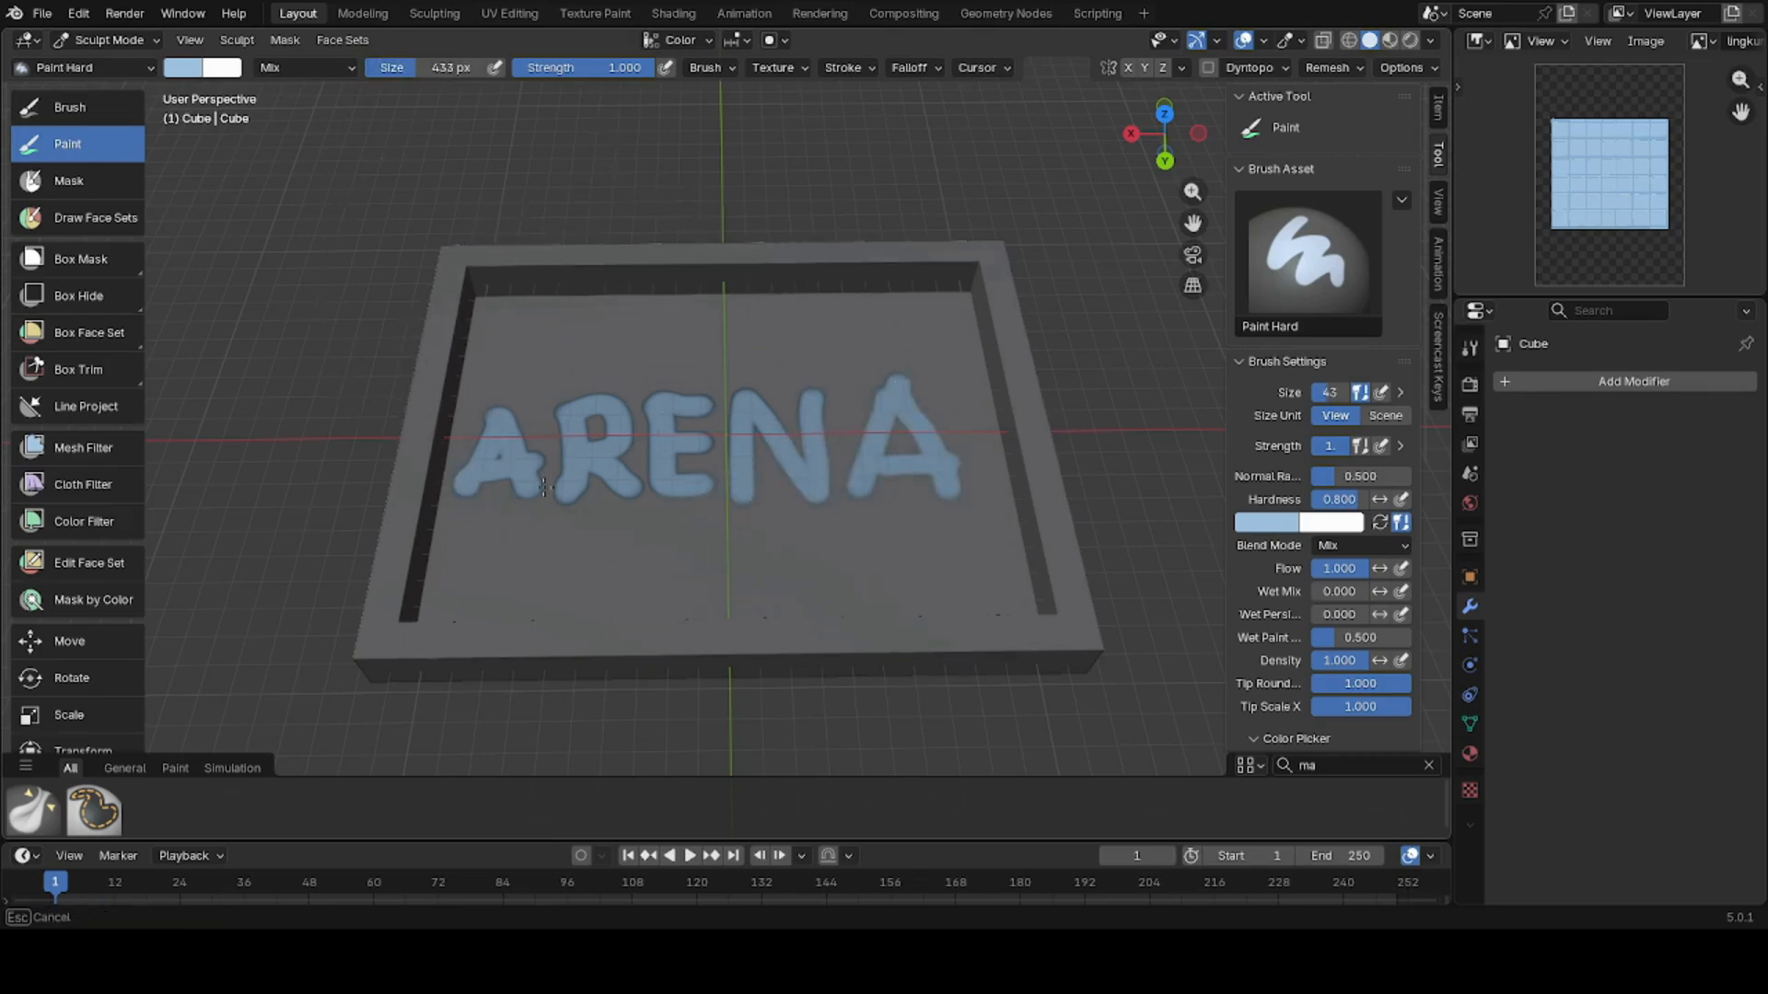
drag(632, 425, 635, 418)
- Set the Paint brush size to 229 px and clear the mask from the basin
drag(450, 68, 428, 68)
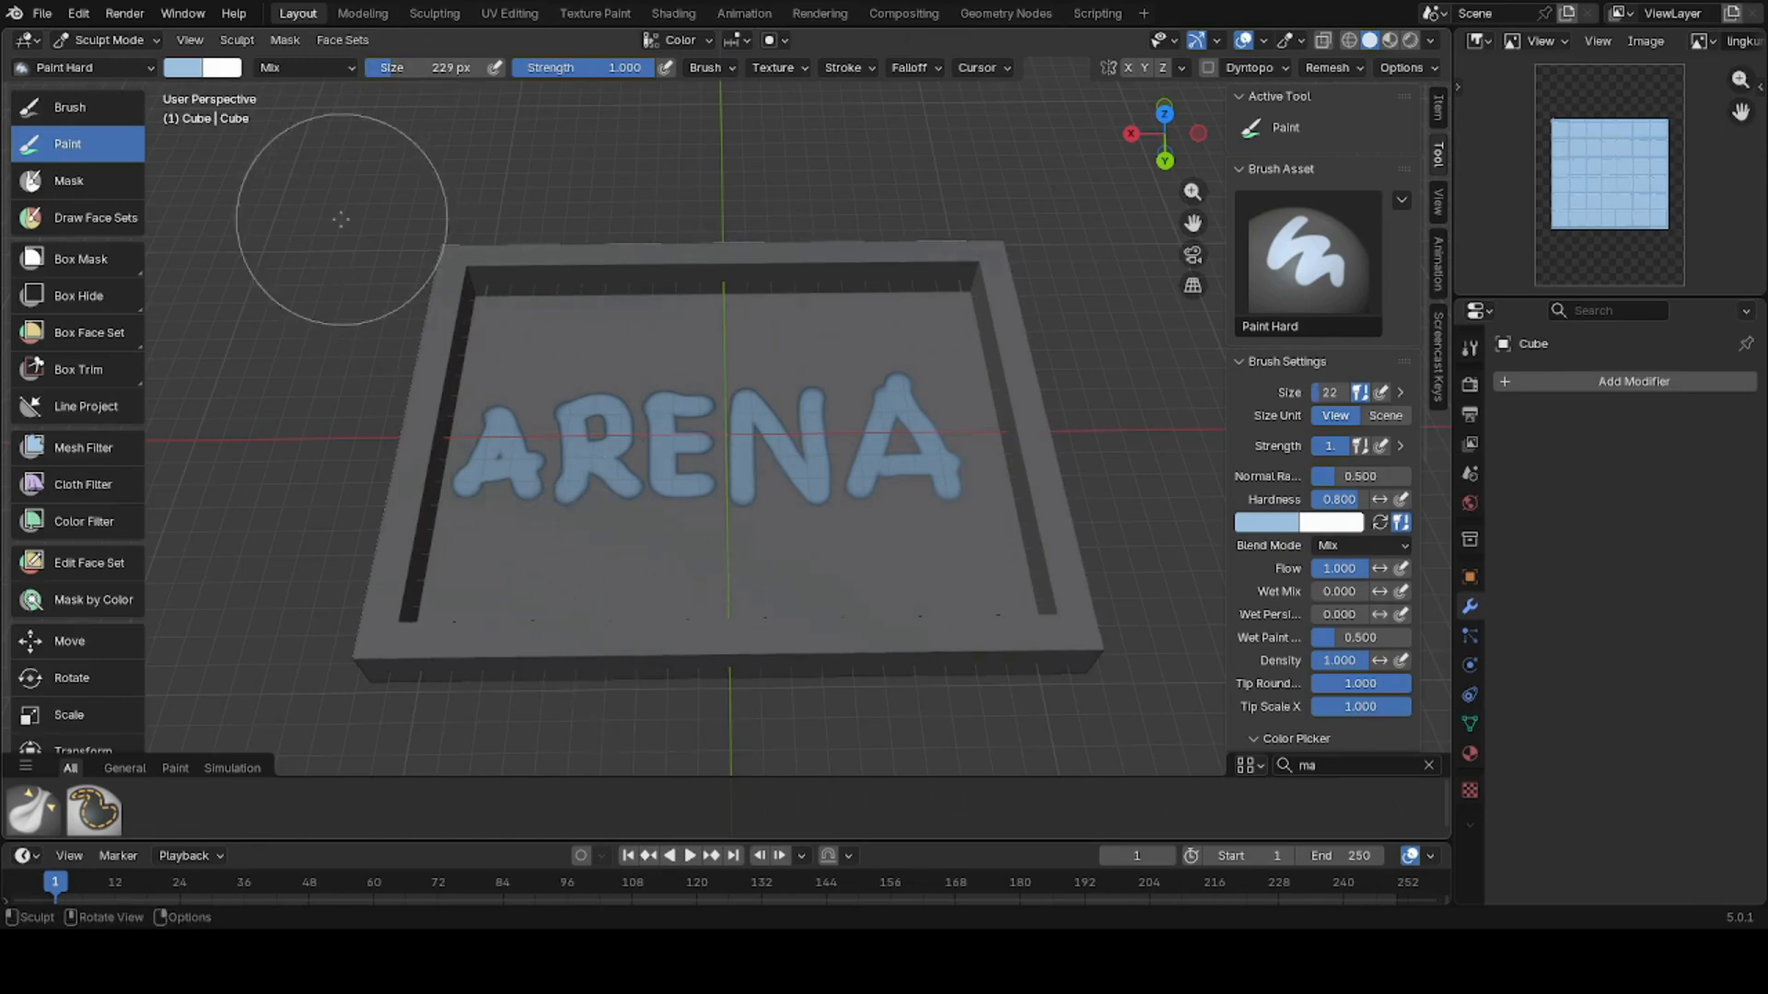
click(280, 39)
click(309, 92)
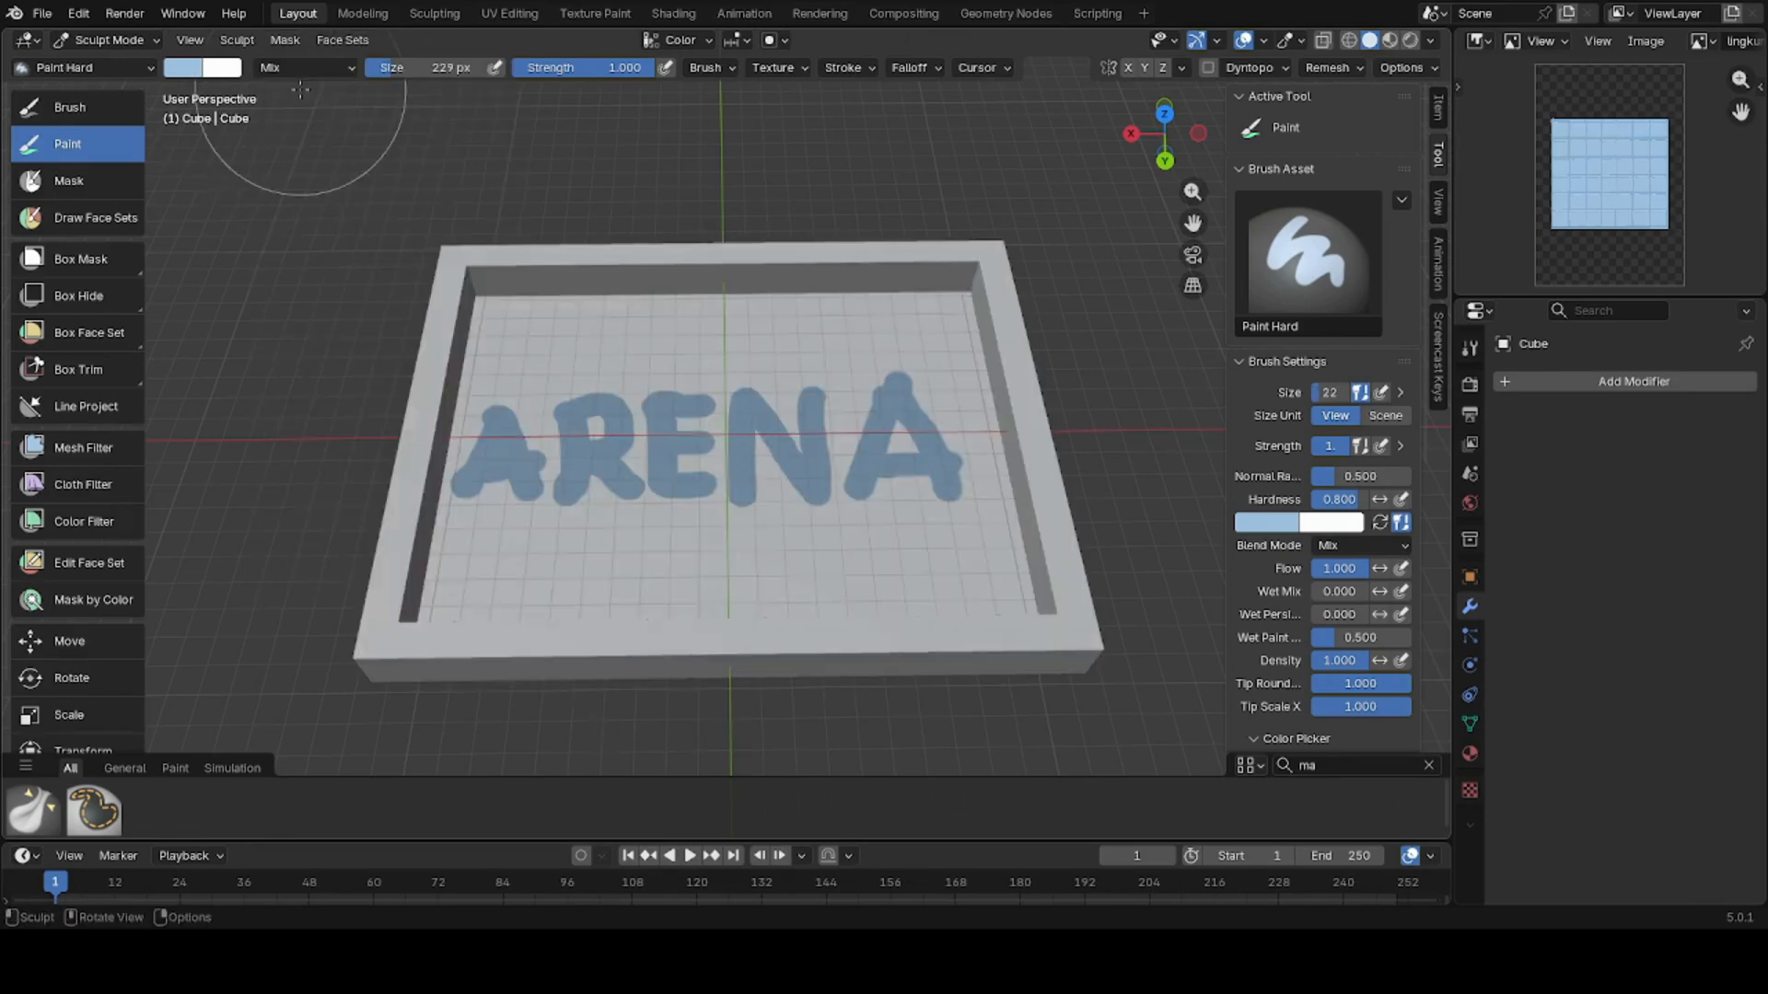
mouse_move(967, 406)
middle_down()
mouse_move(611, 478)
mouse_move(684, 686)
middle_up()
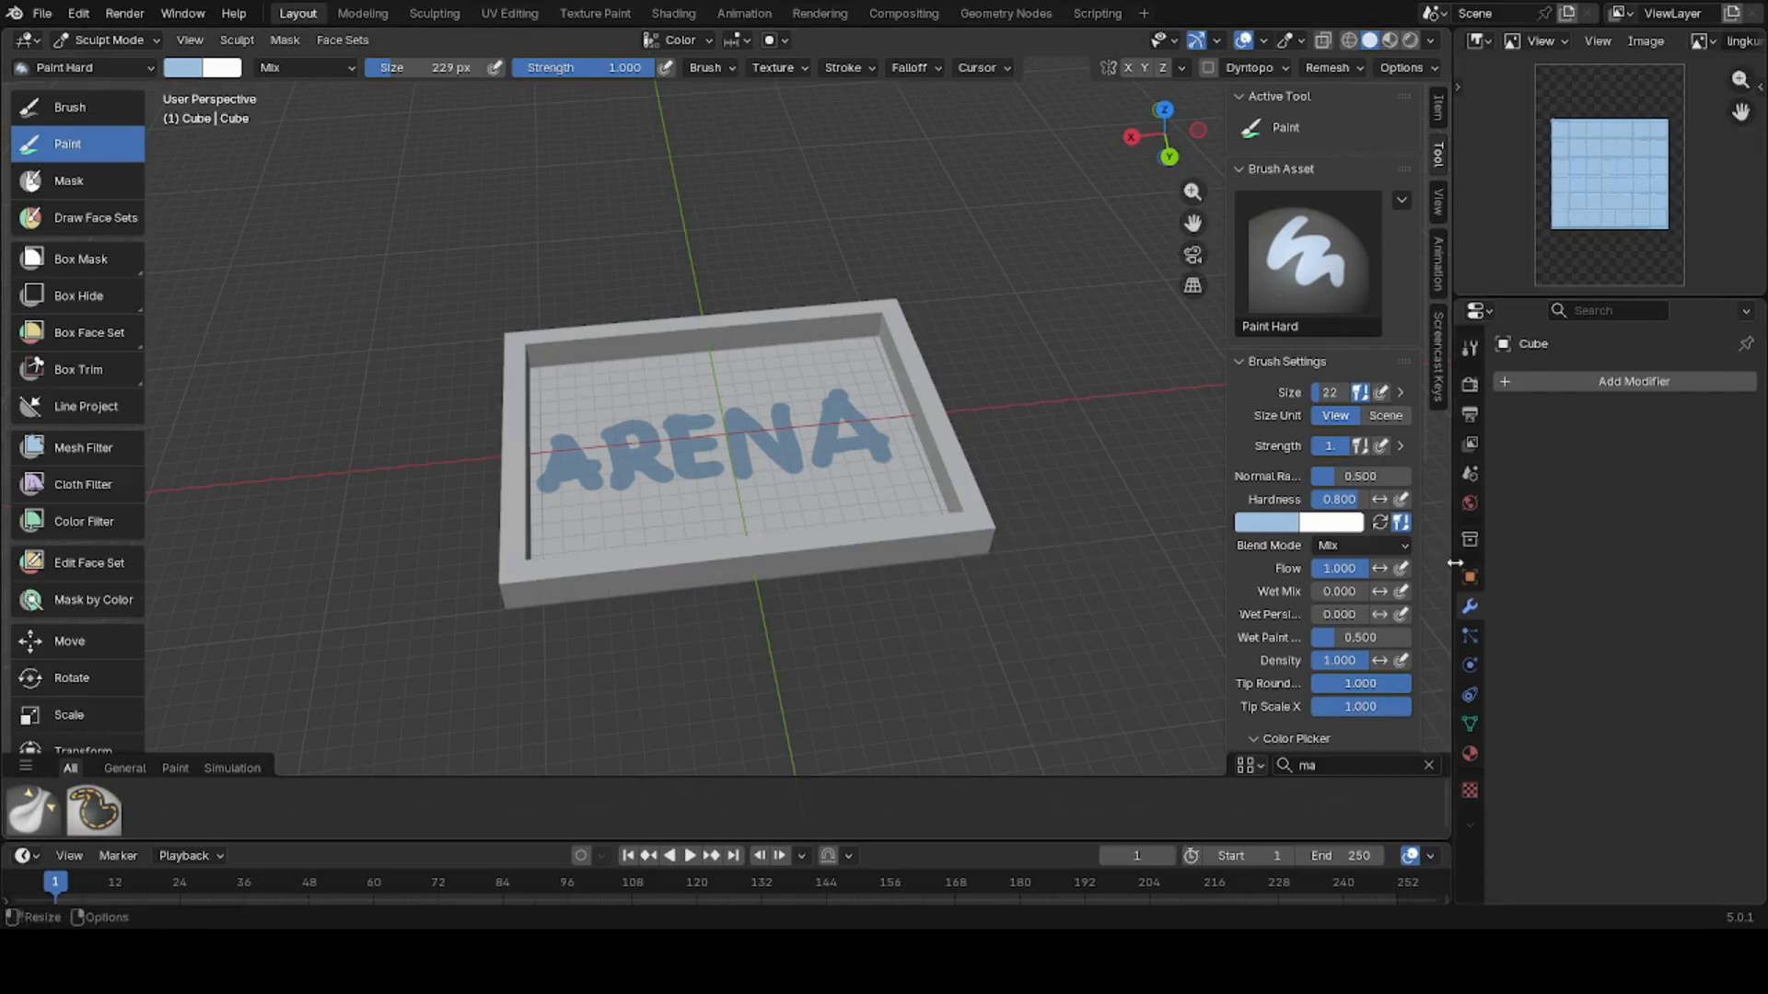
- Show the basin mesh's colour attributes and rename the existing vertex colour attribute as arena
click(1470, 753)
click(1469, 790)
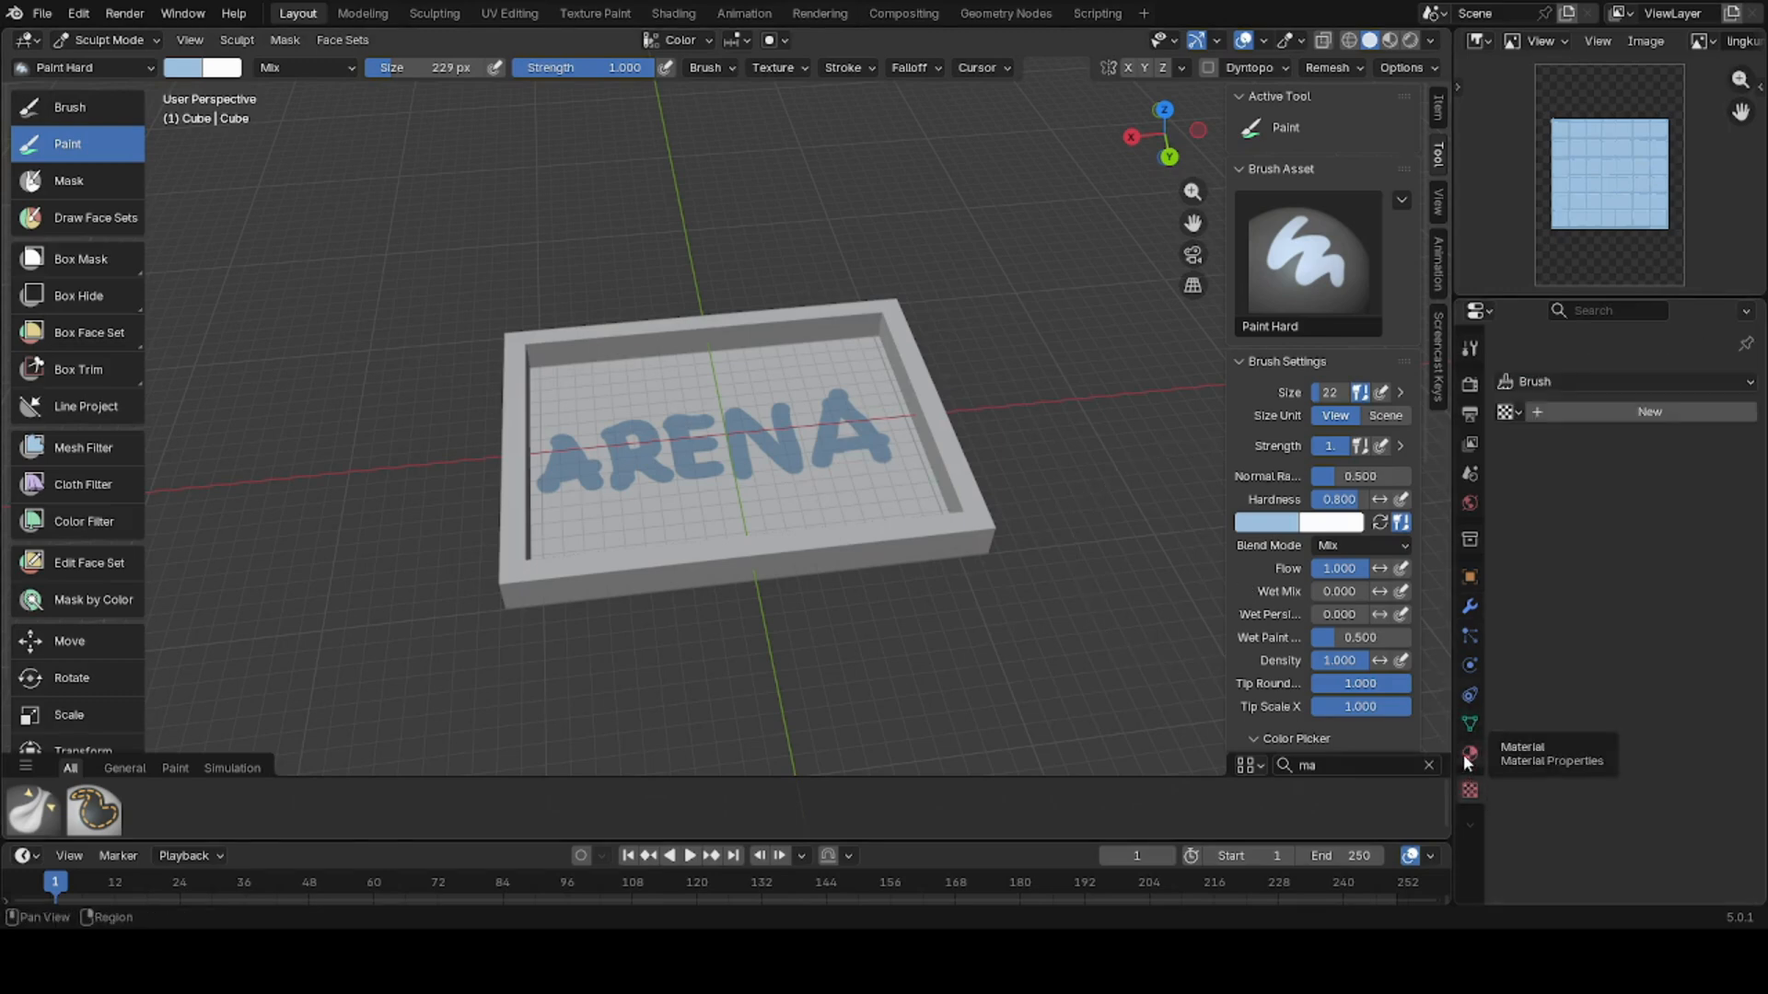
click(1470, 753)
click(1469, 724)
click(1506, 750)
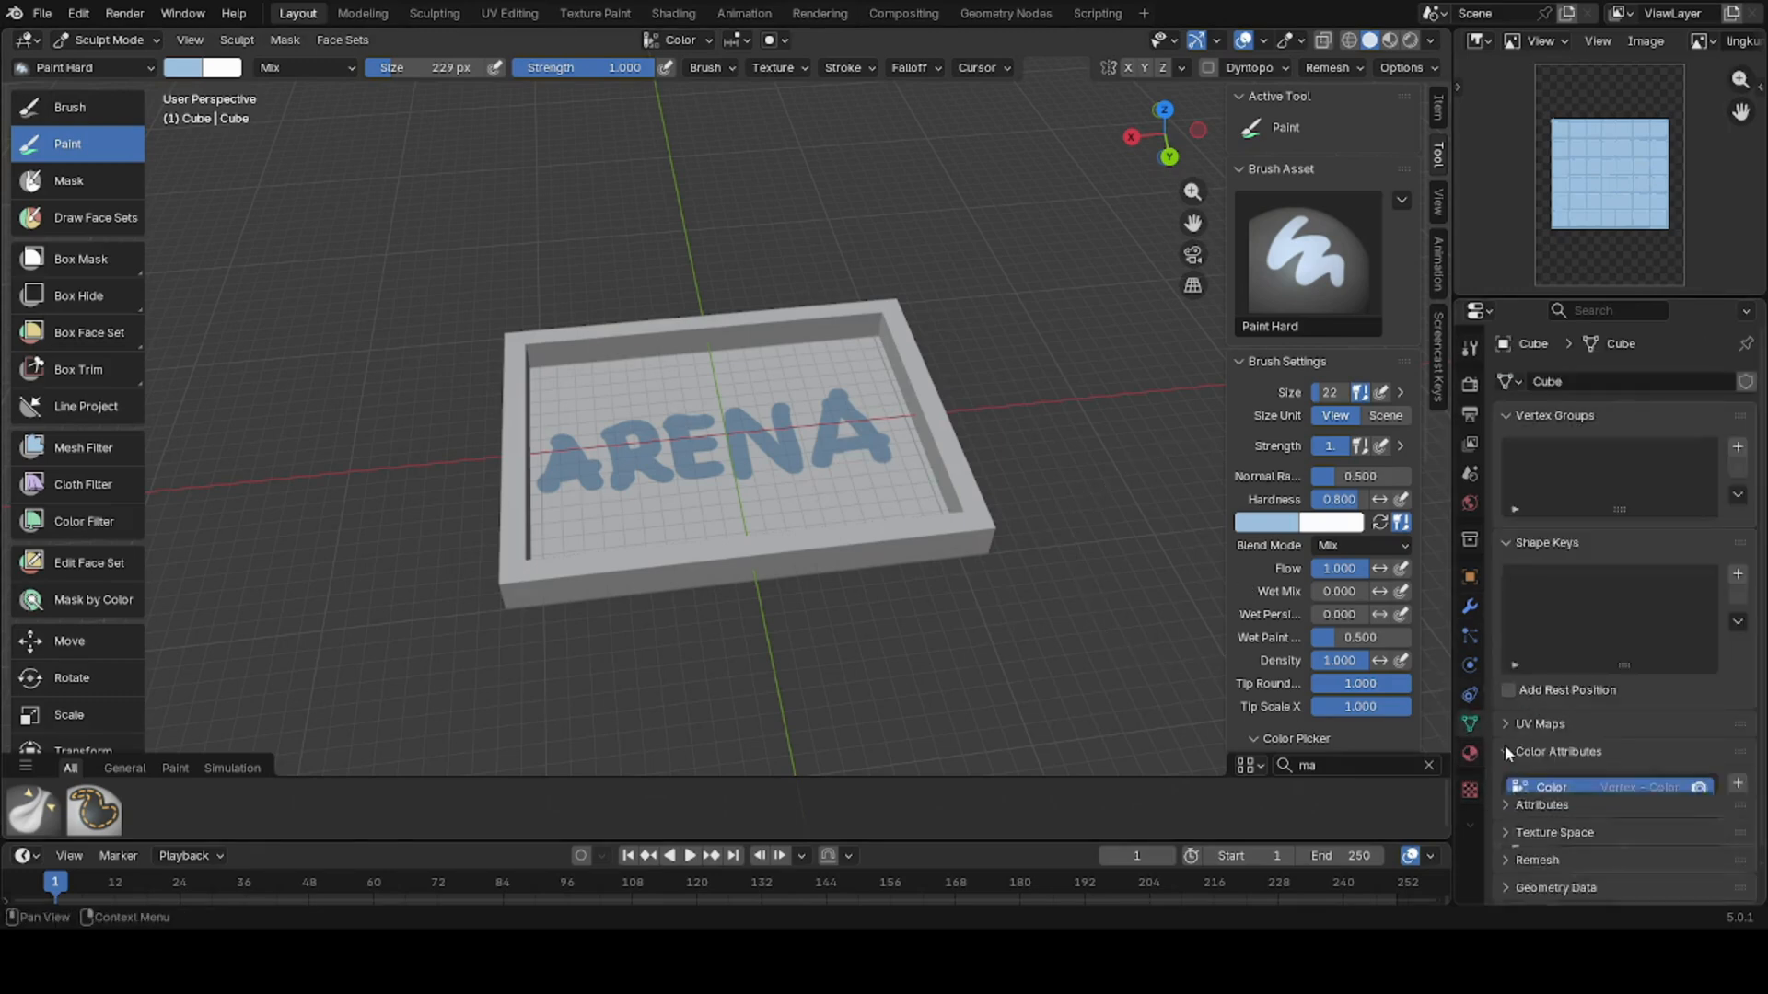
double_click(1543, 782)
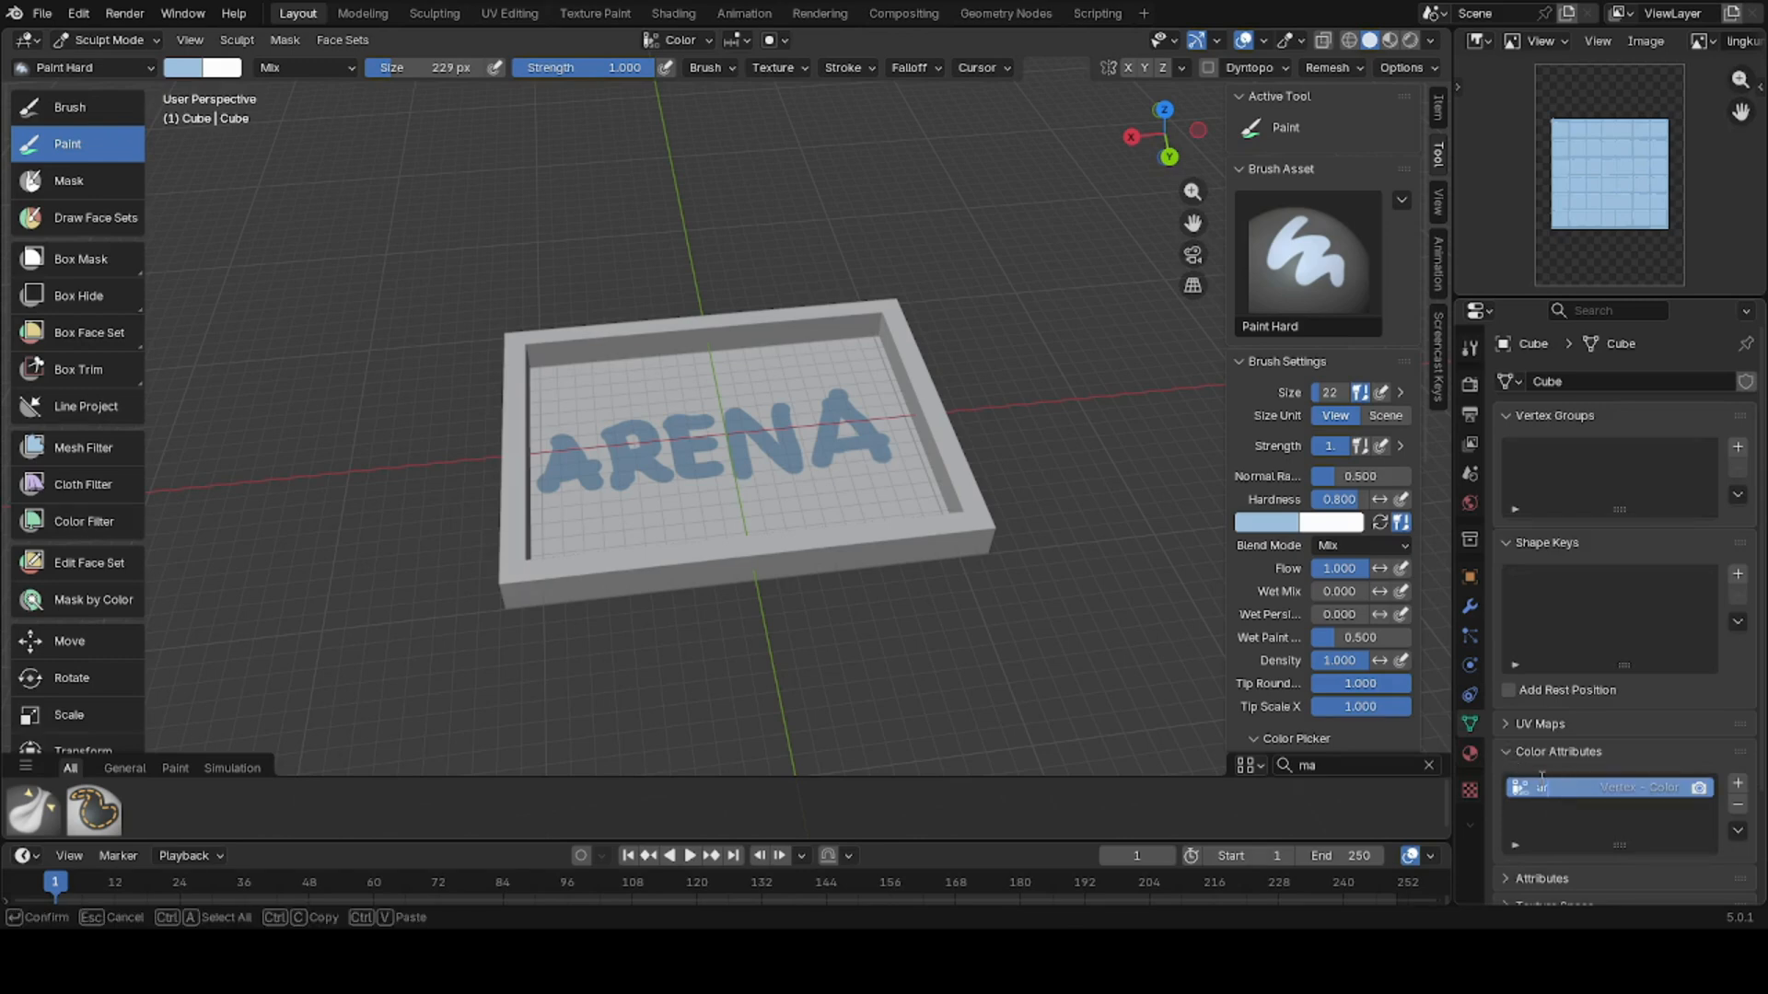
click(1599, 832)
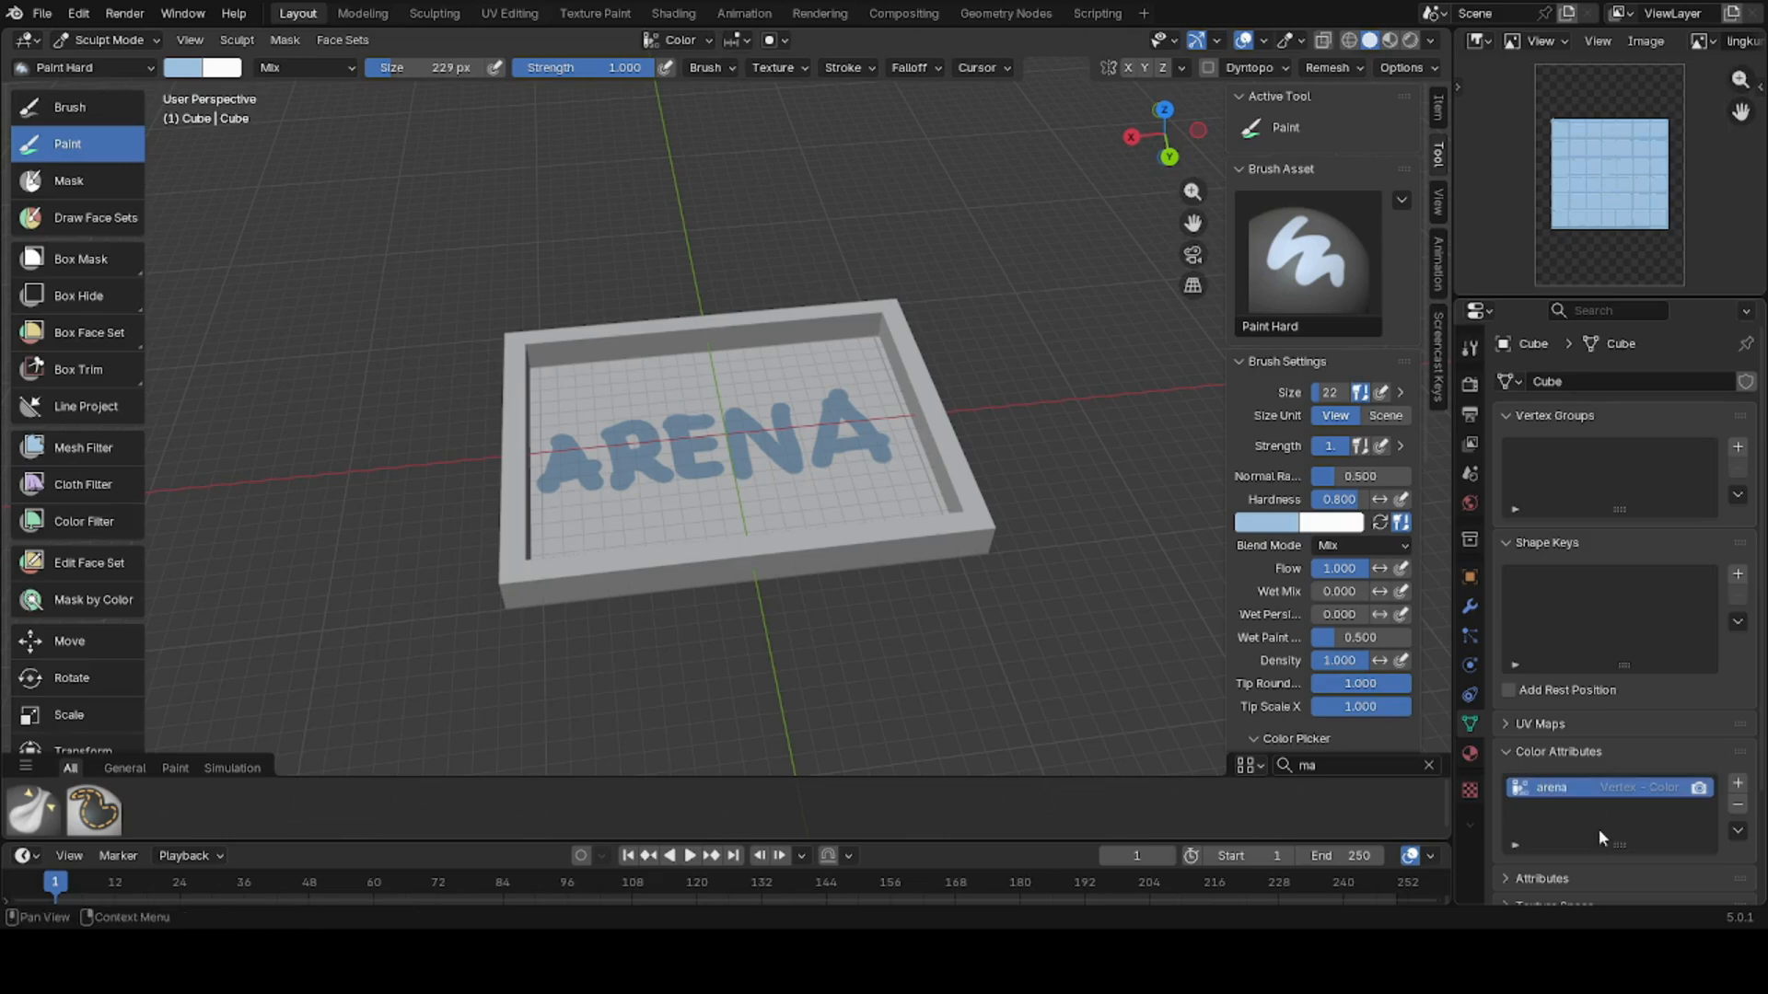
- Collapse the mesh's colour attribute list and switch to the Shading workspace with the whole basin in view
click(1501, 748)
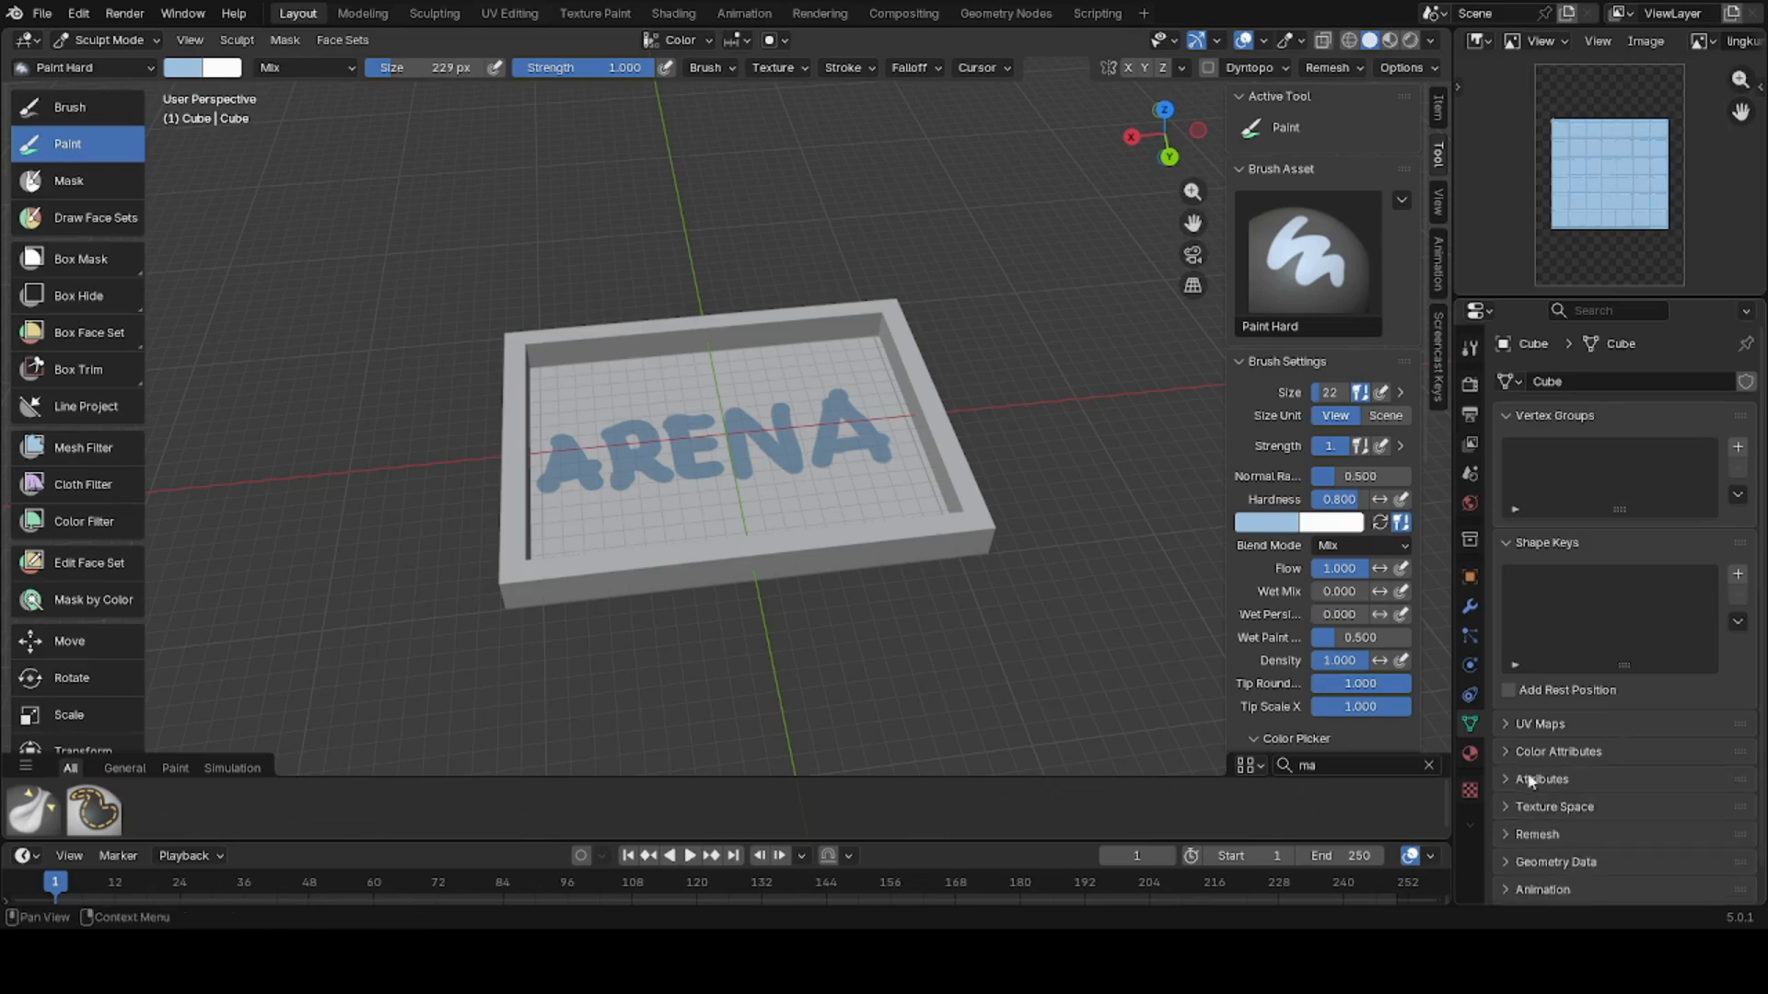
click(1533, 782)
click(1534, 782)
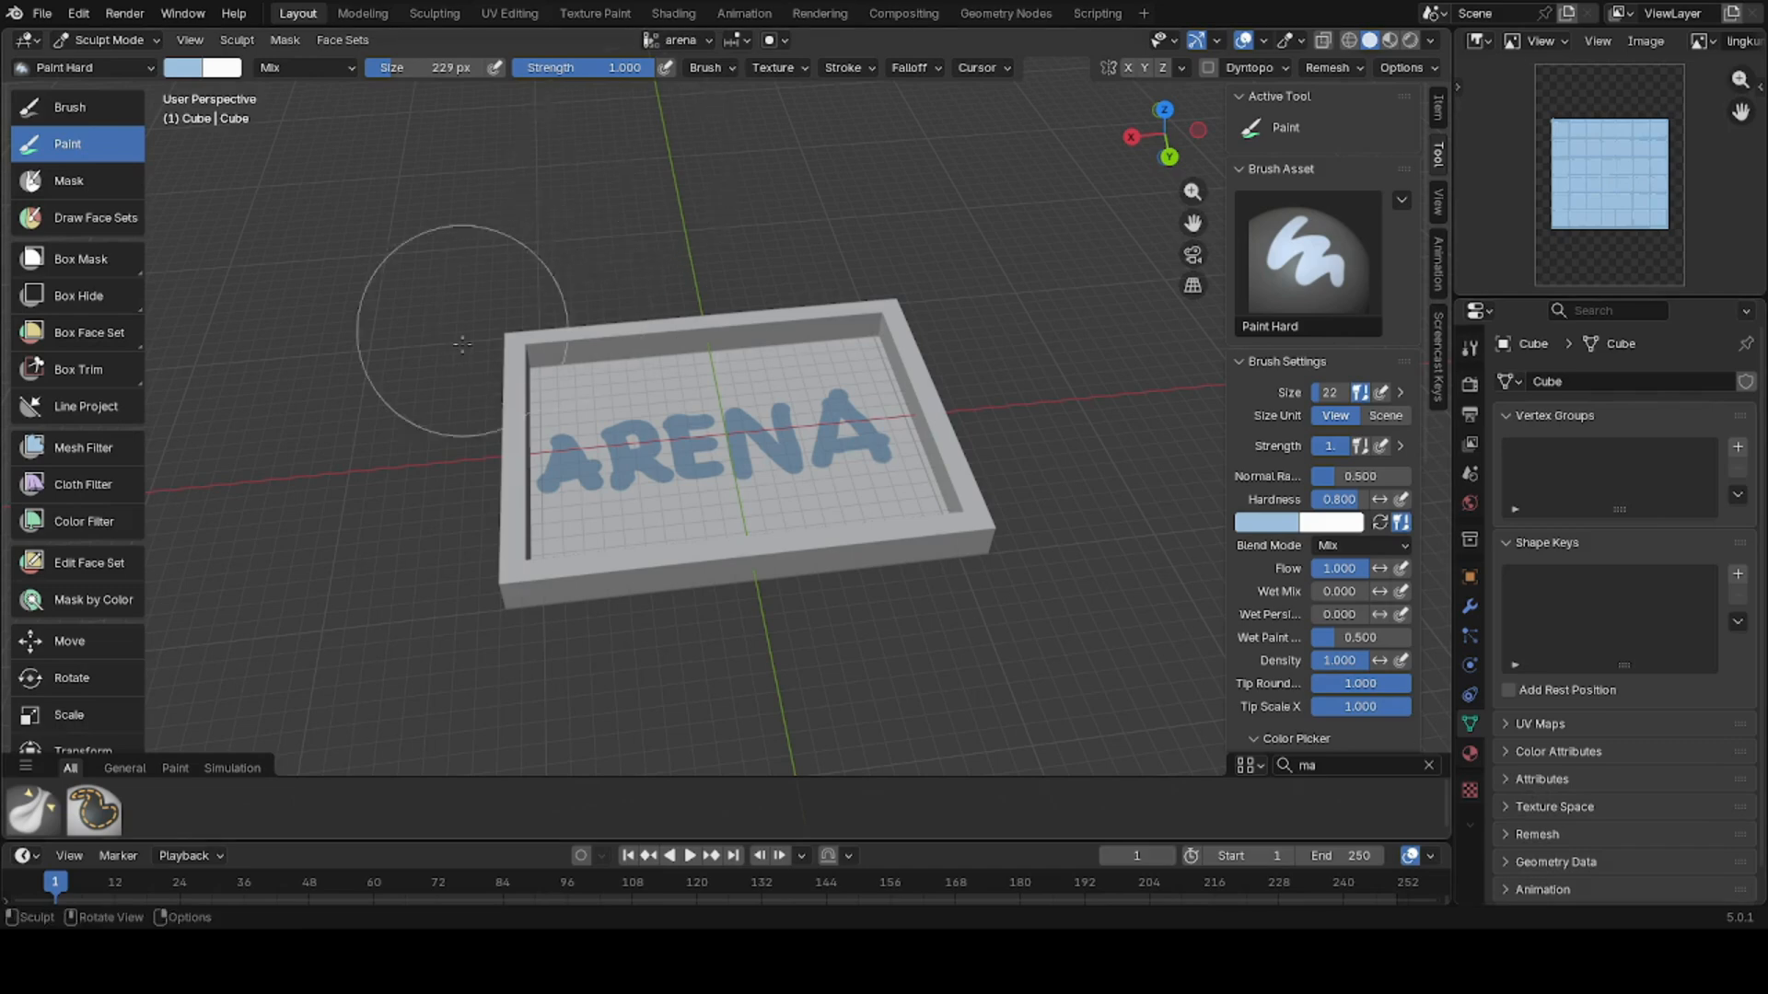
click(660, 14)
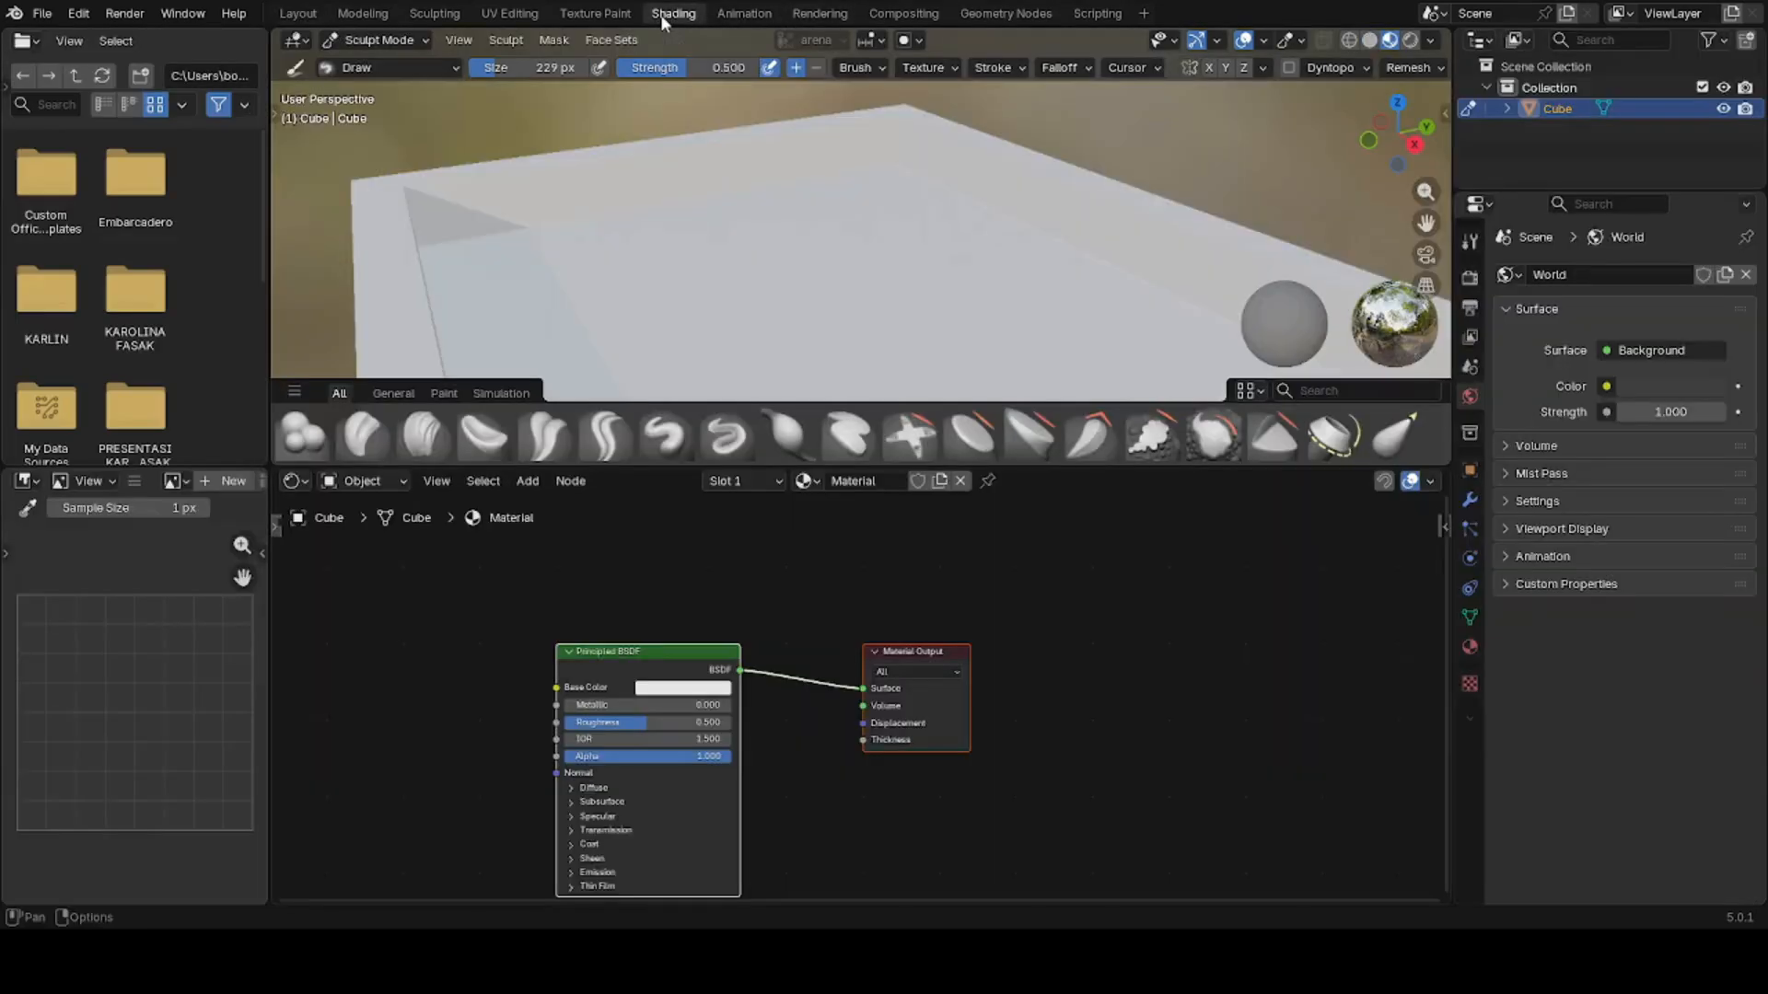
mouse_move(710, 221)
middle_down()
mouse_move(768, 251)
mouse_move(677, 269)
mouse_move(689, 290)
mouse_move(635, 341)
middle_up()
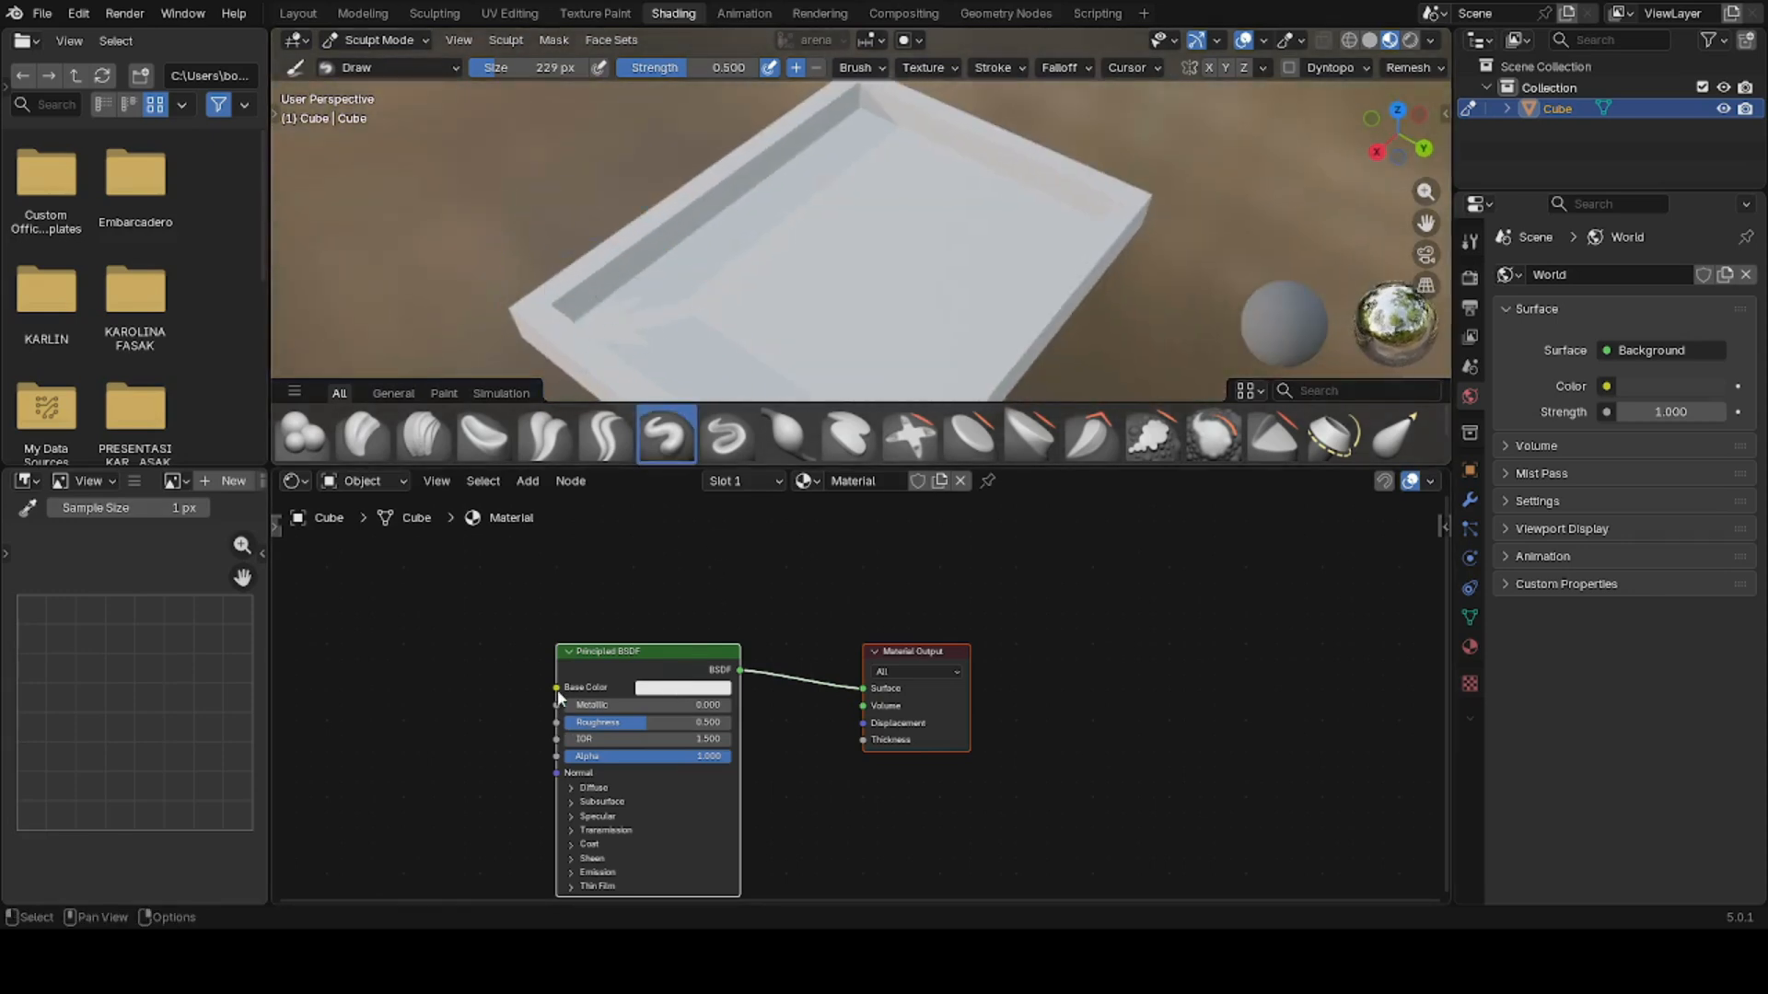
- Connect a new Color Attribute node to the Principled BSDF's Base Color and set it to arena
drag(557, 686, 497, 681)
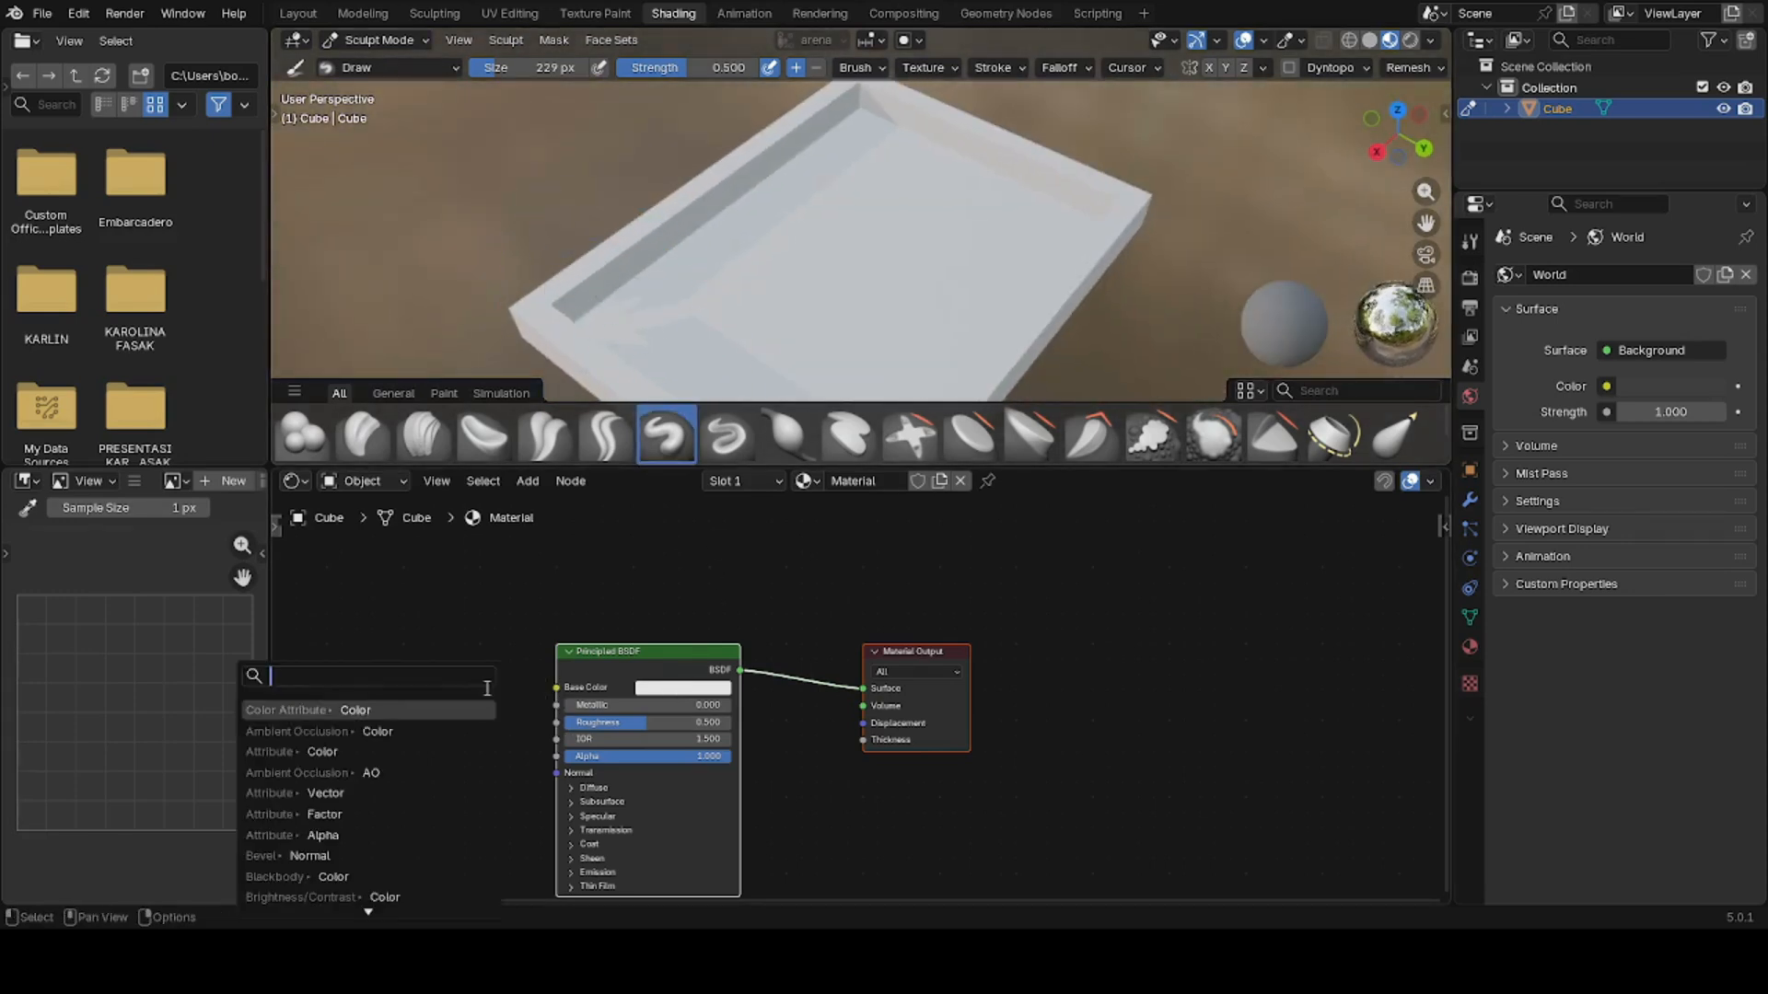
click(367, 707)
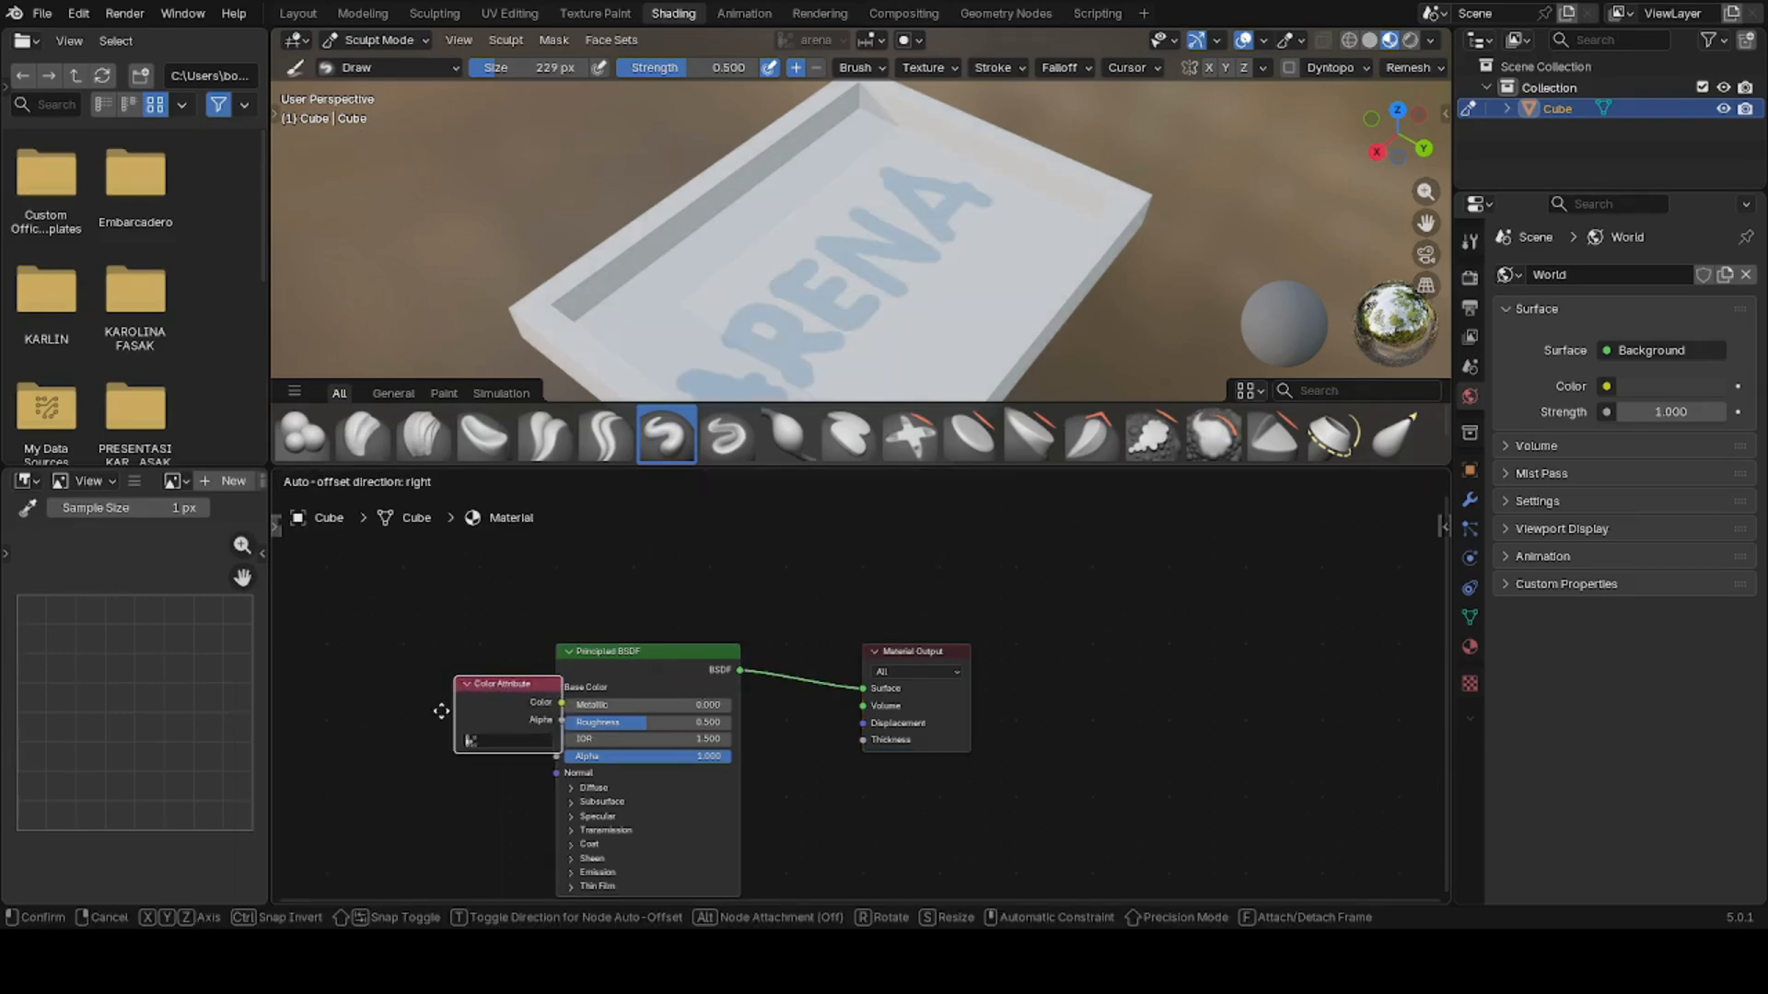
click(398, 742)
click(399, 739)
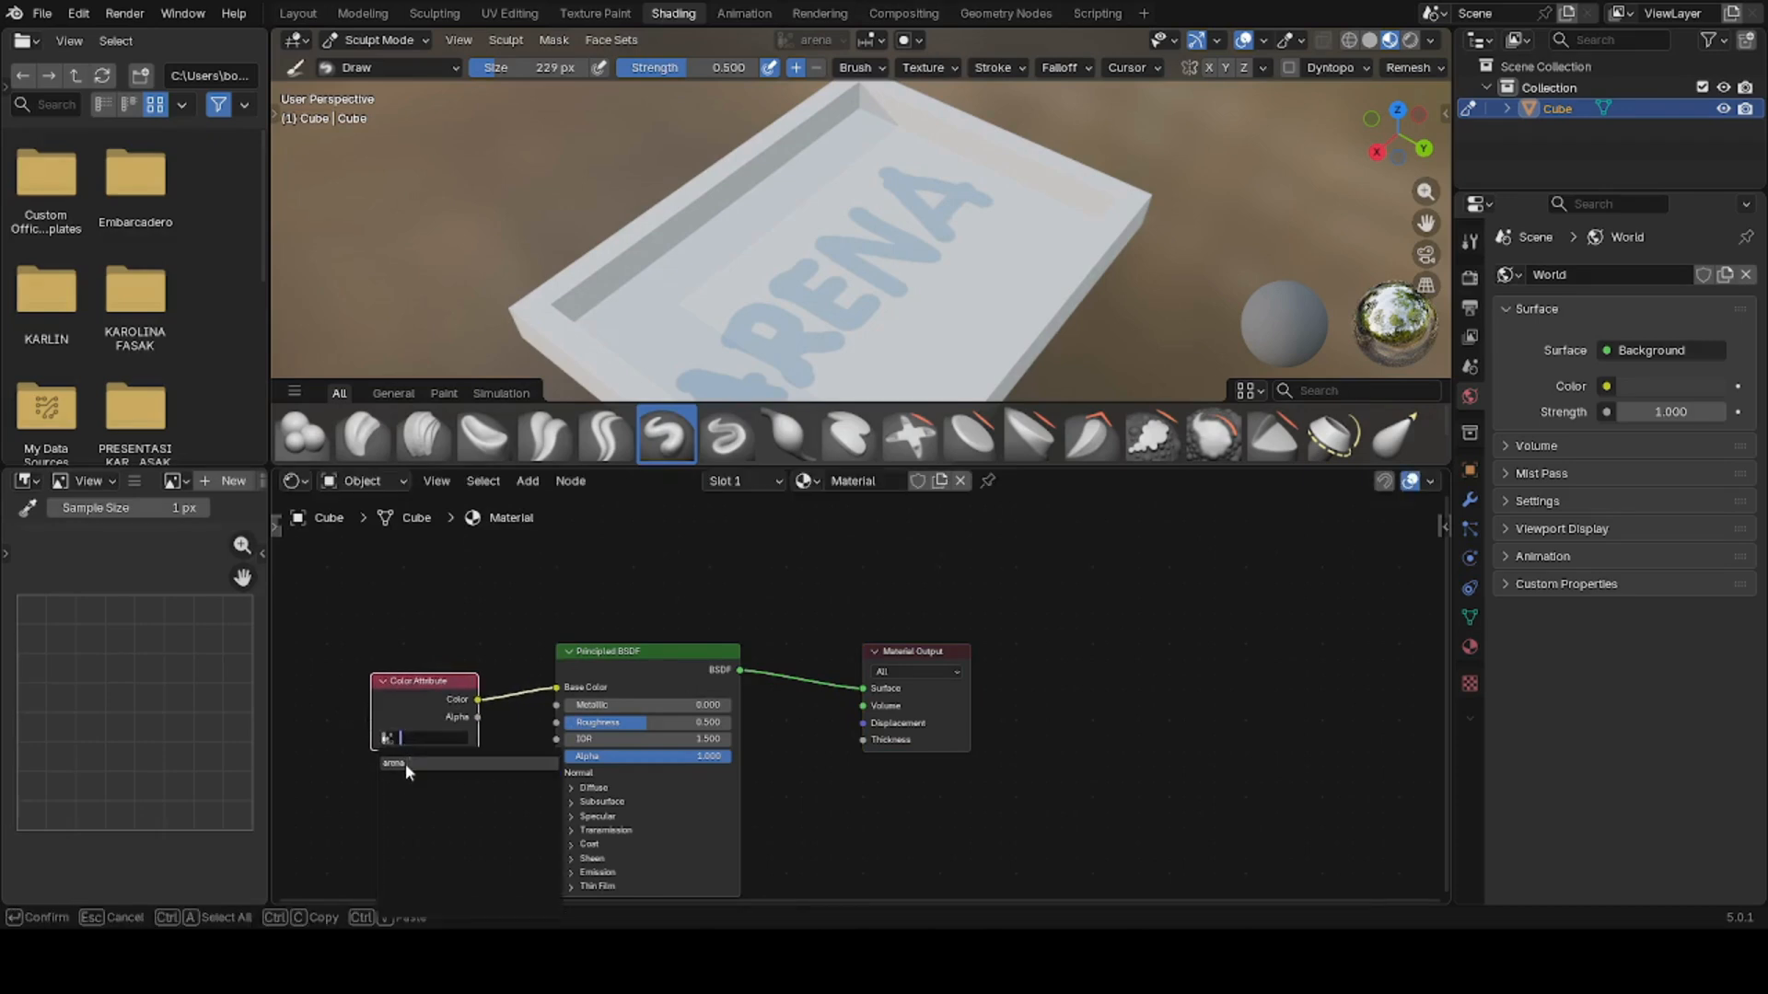
click(405, 763)
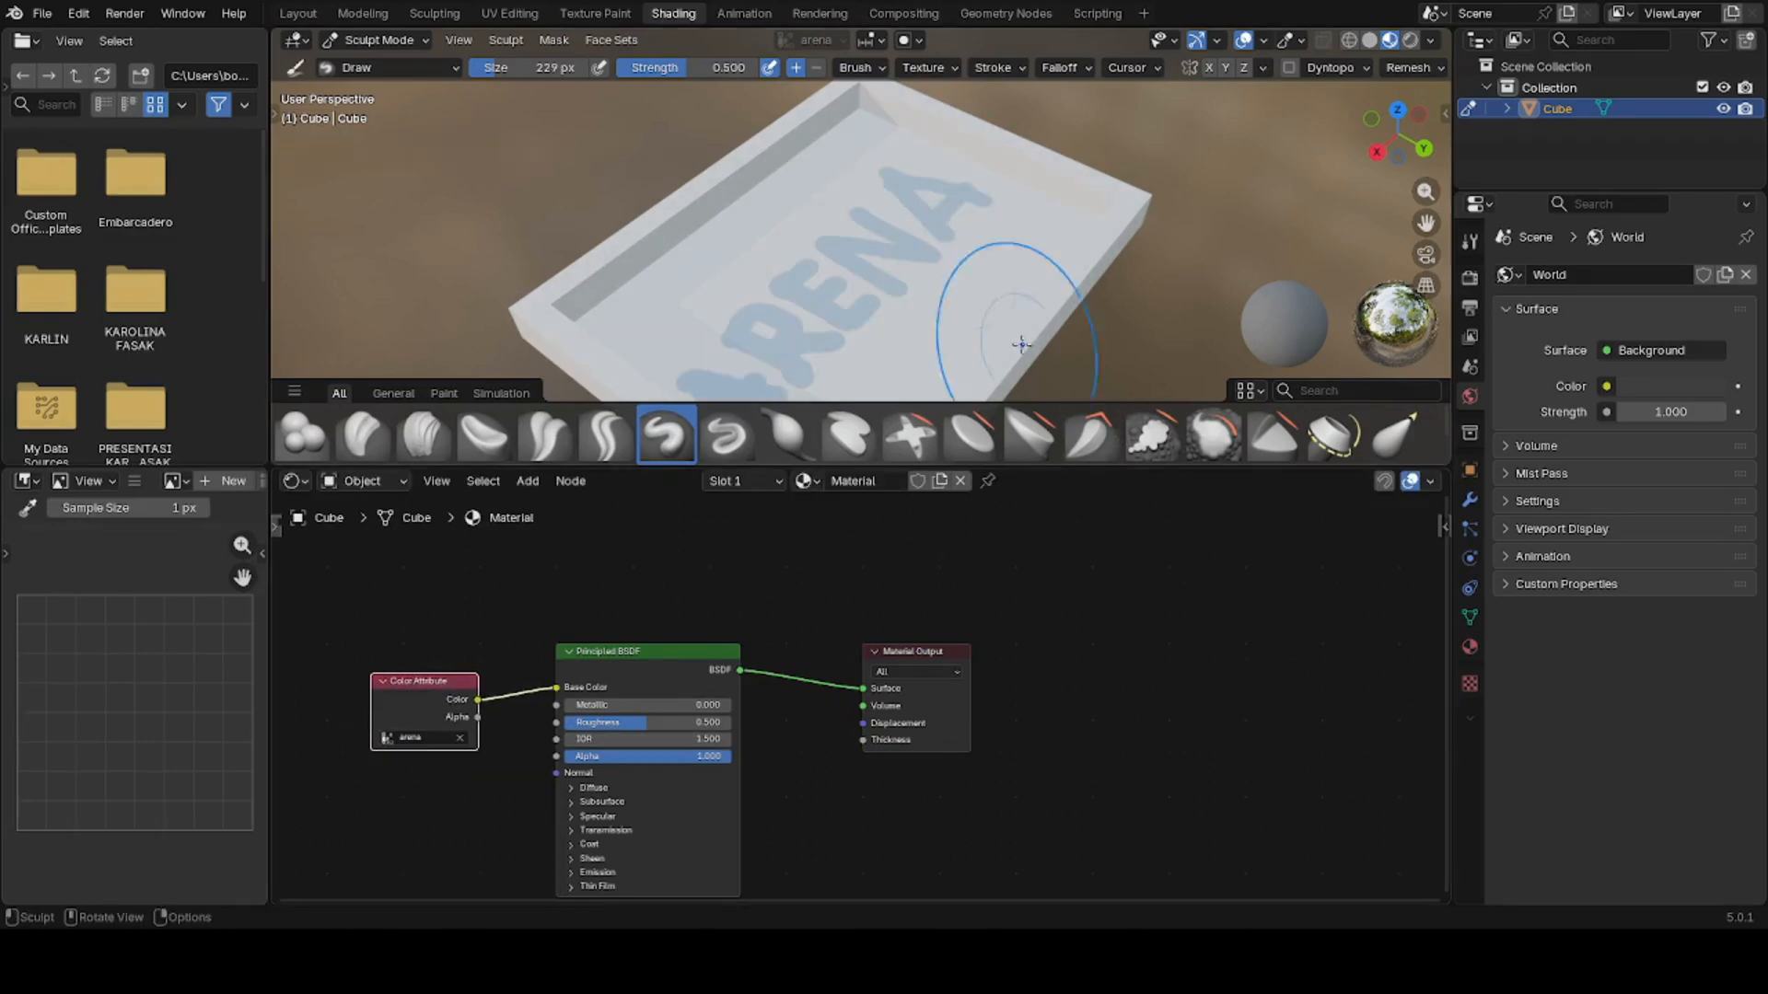
- Try a roughness of 0.180 on the basin's material, then undo the recent material changes
middle_drag(1018, 313, 861, 254)
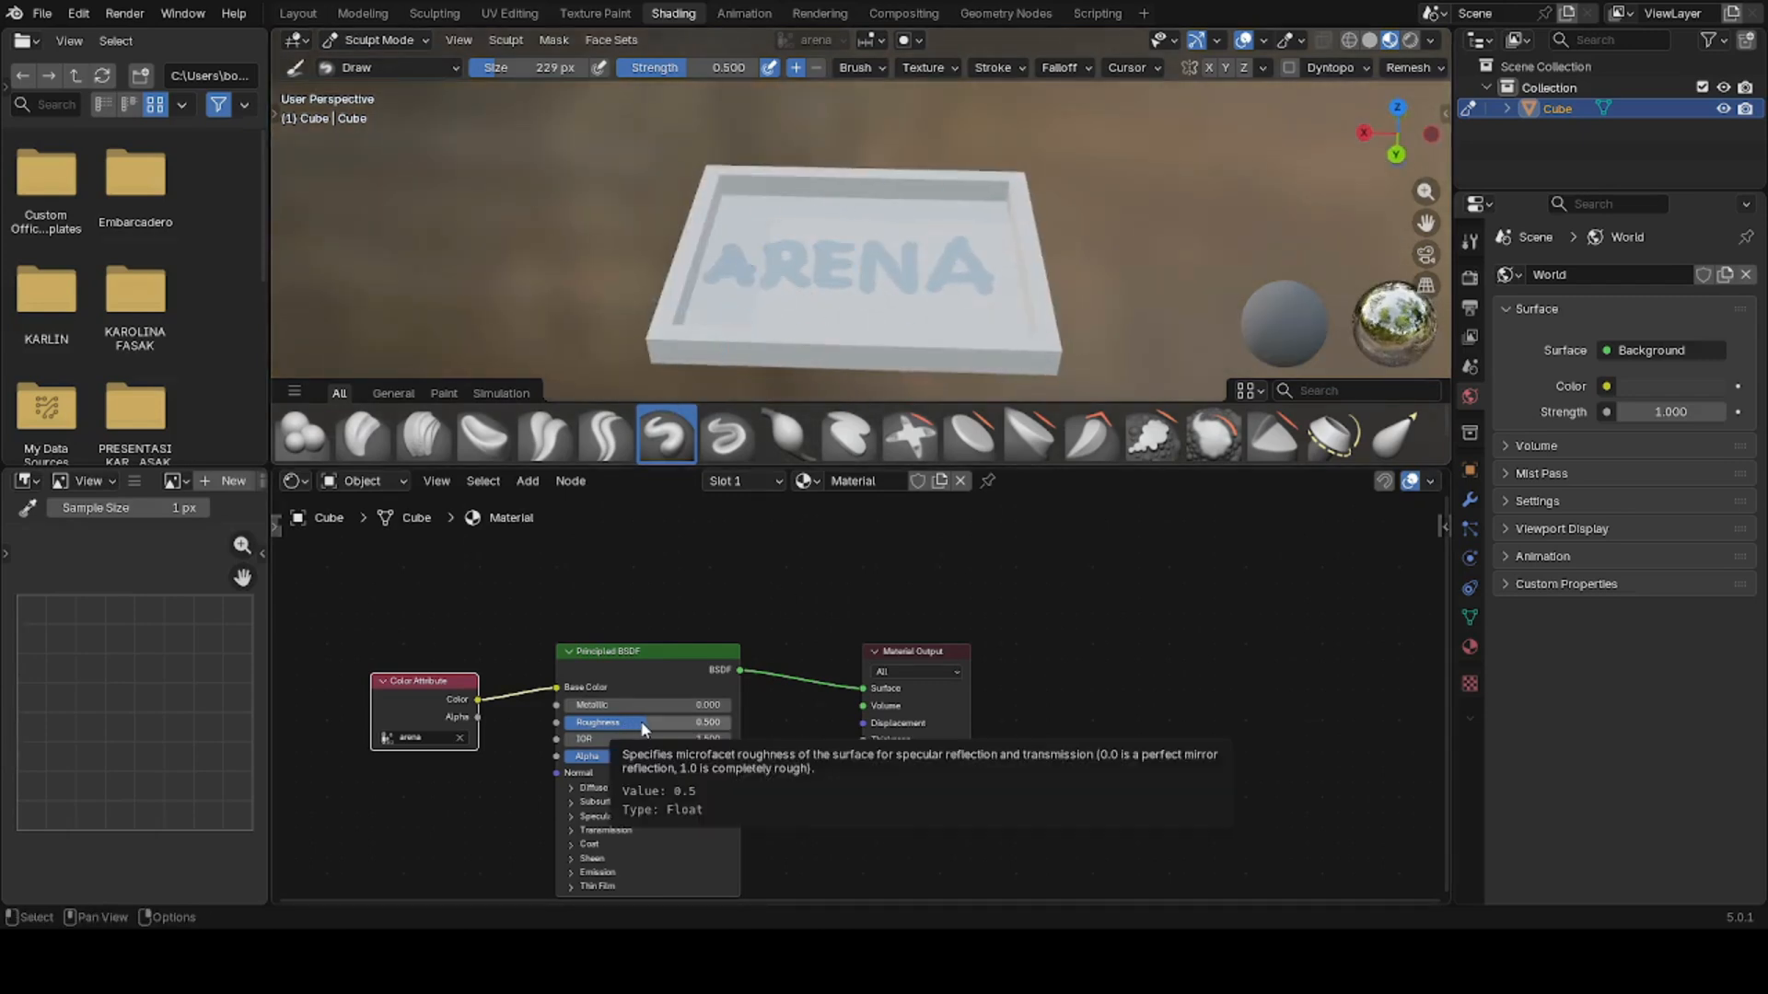
drag(645, 723, 593, 723)
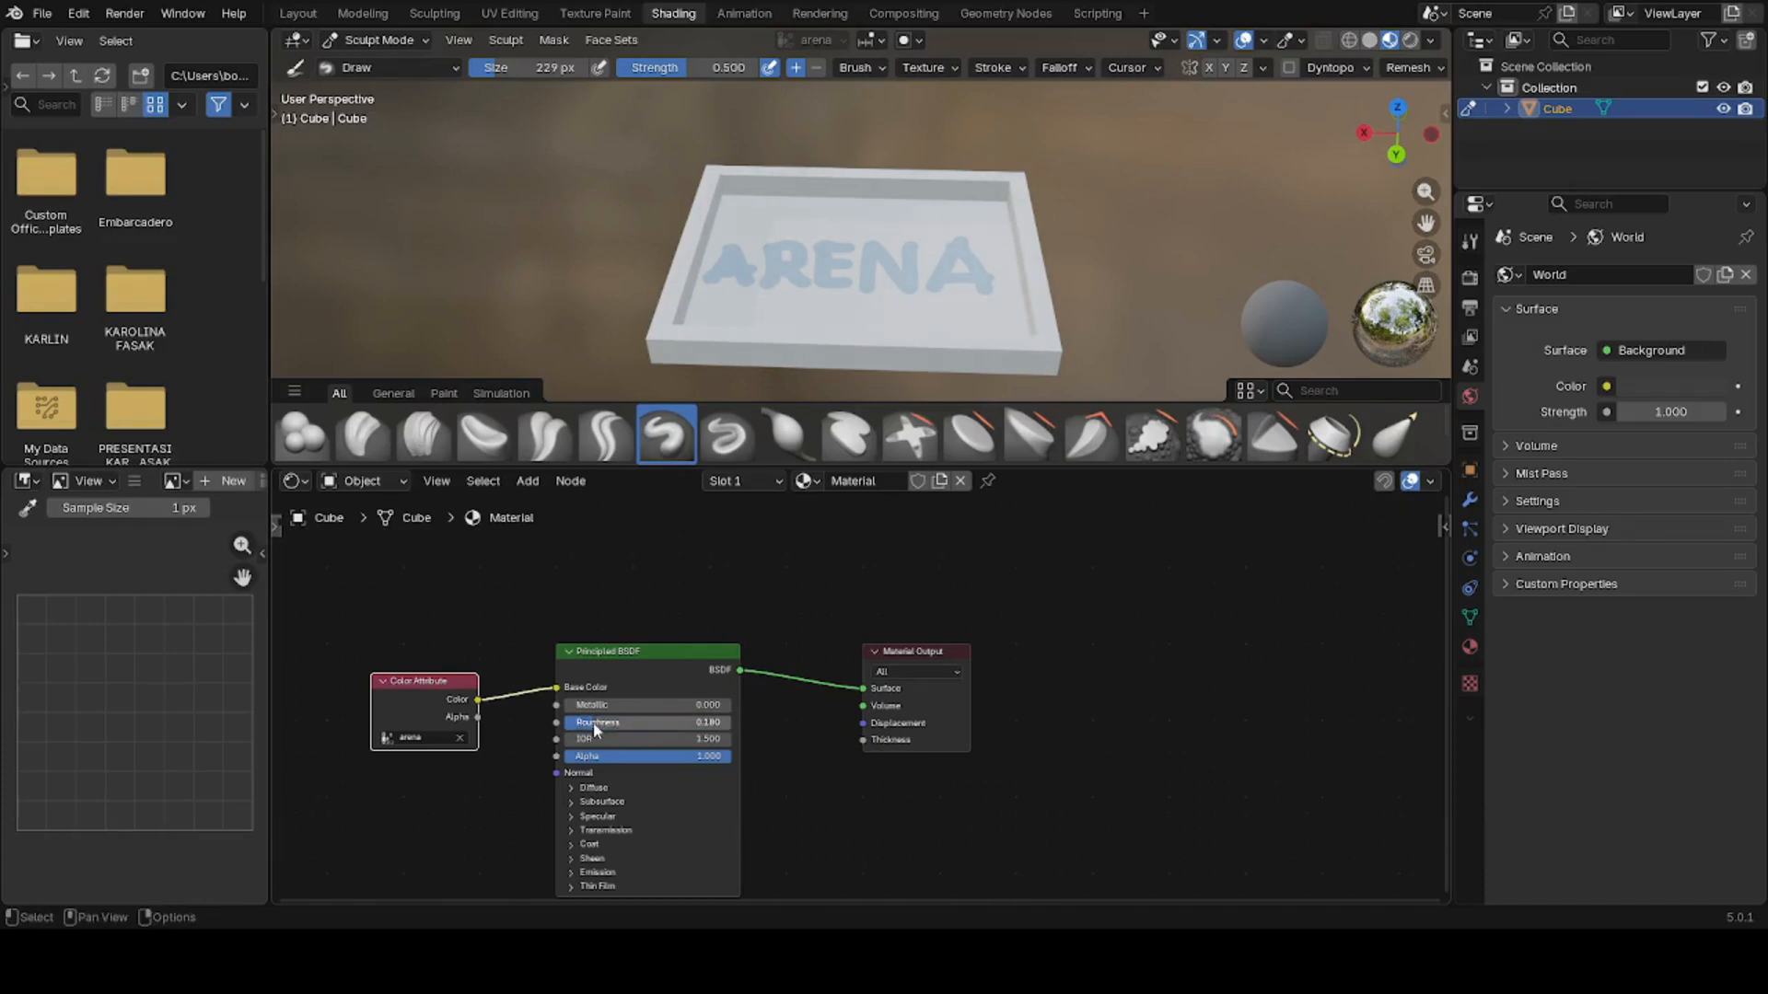
key(ctrl+z)
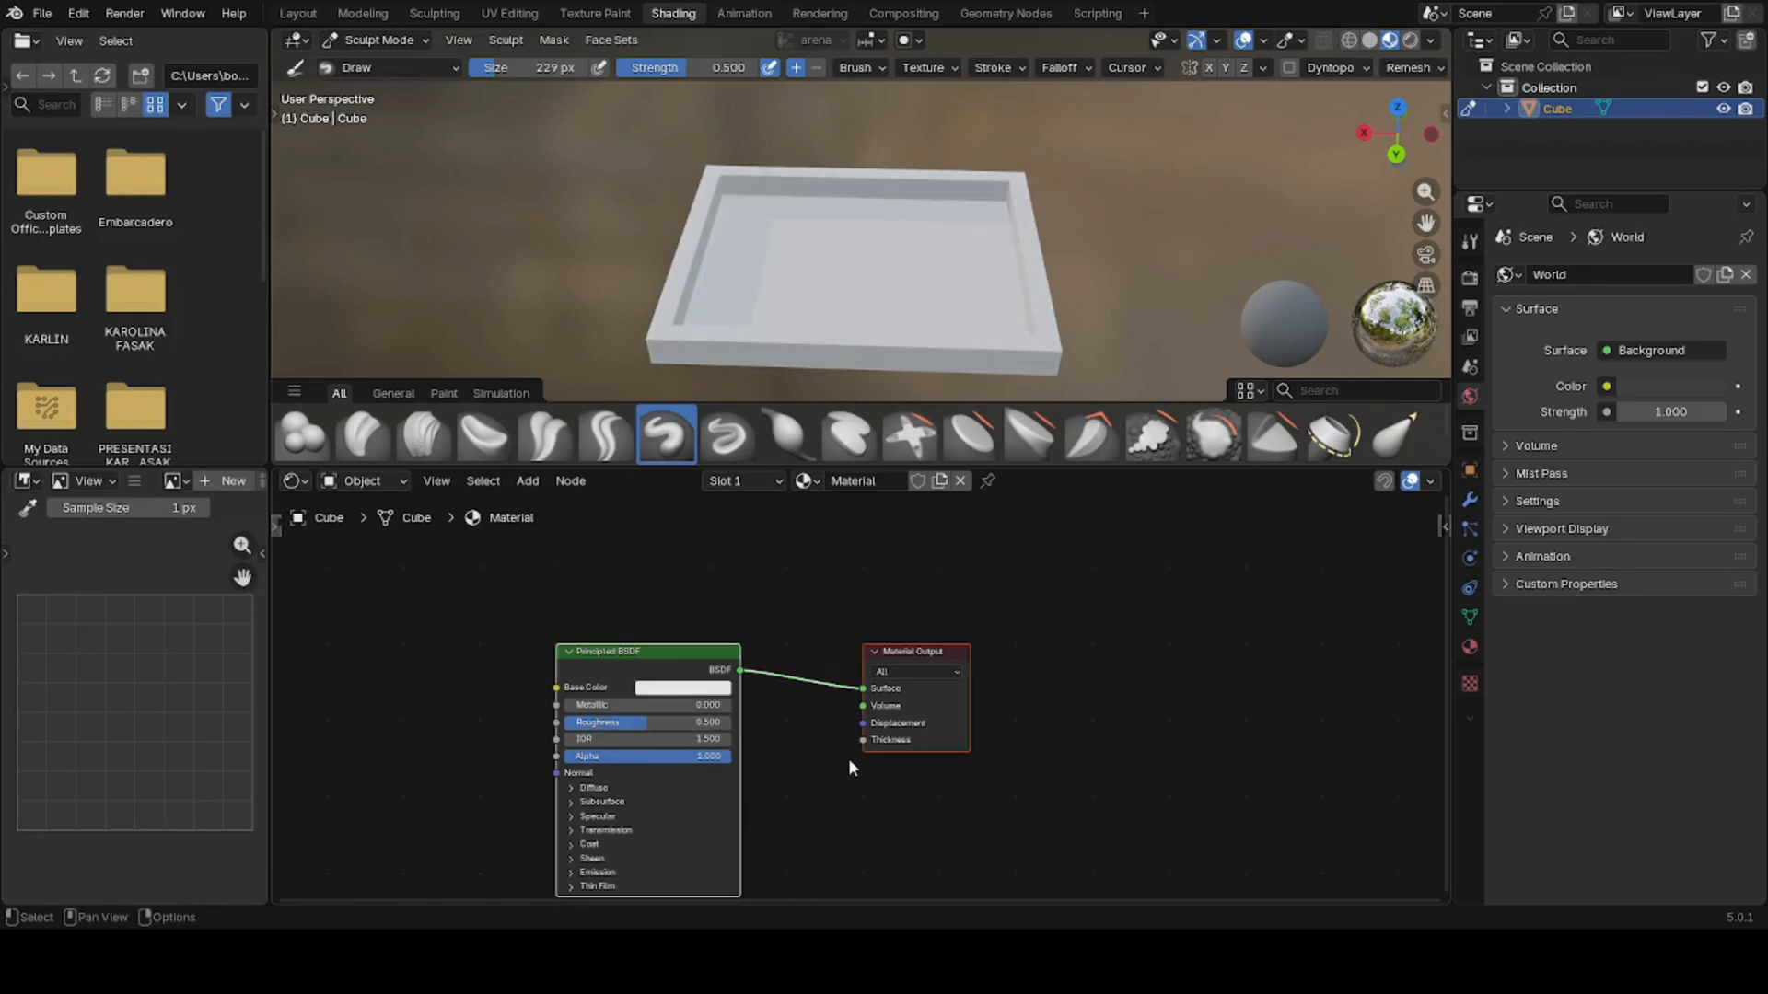
- Feed Base Color from a Color Attribute node using arena, placed beside the Principled BSDF and slightly above it
click(848, 786)
drag(556, 687, 416, 702)
click(399, 711)
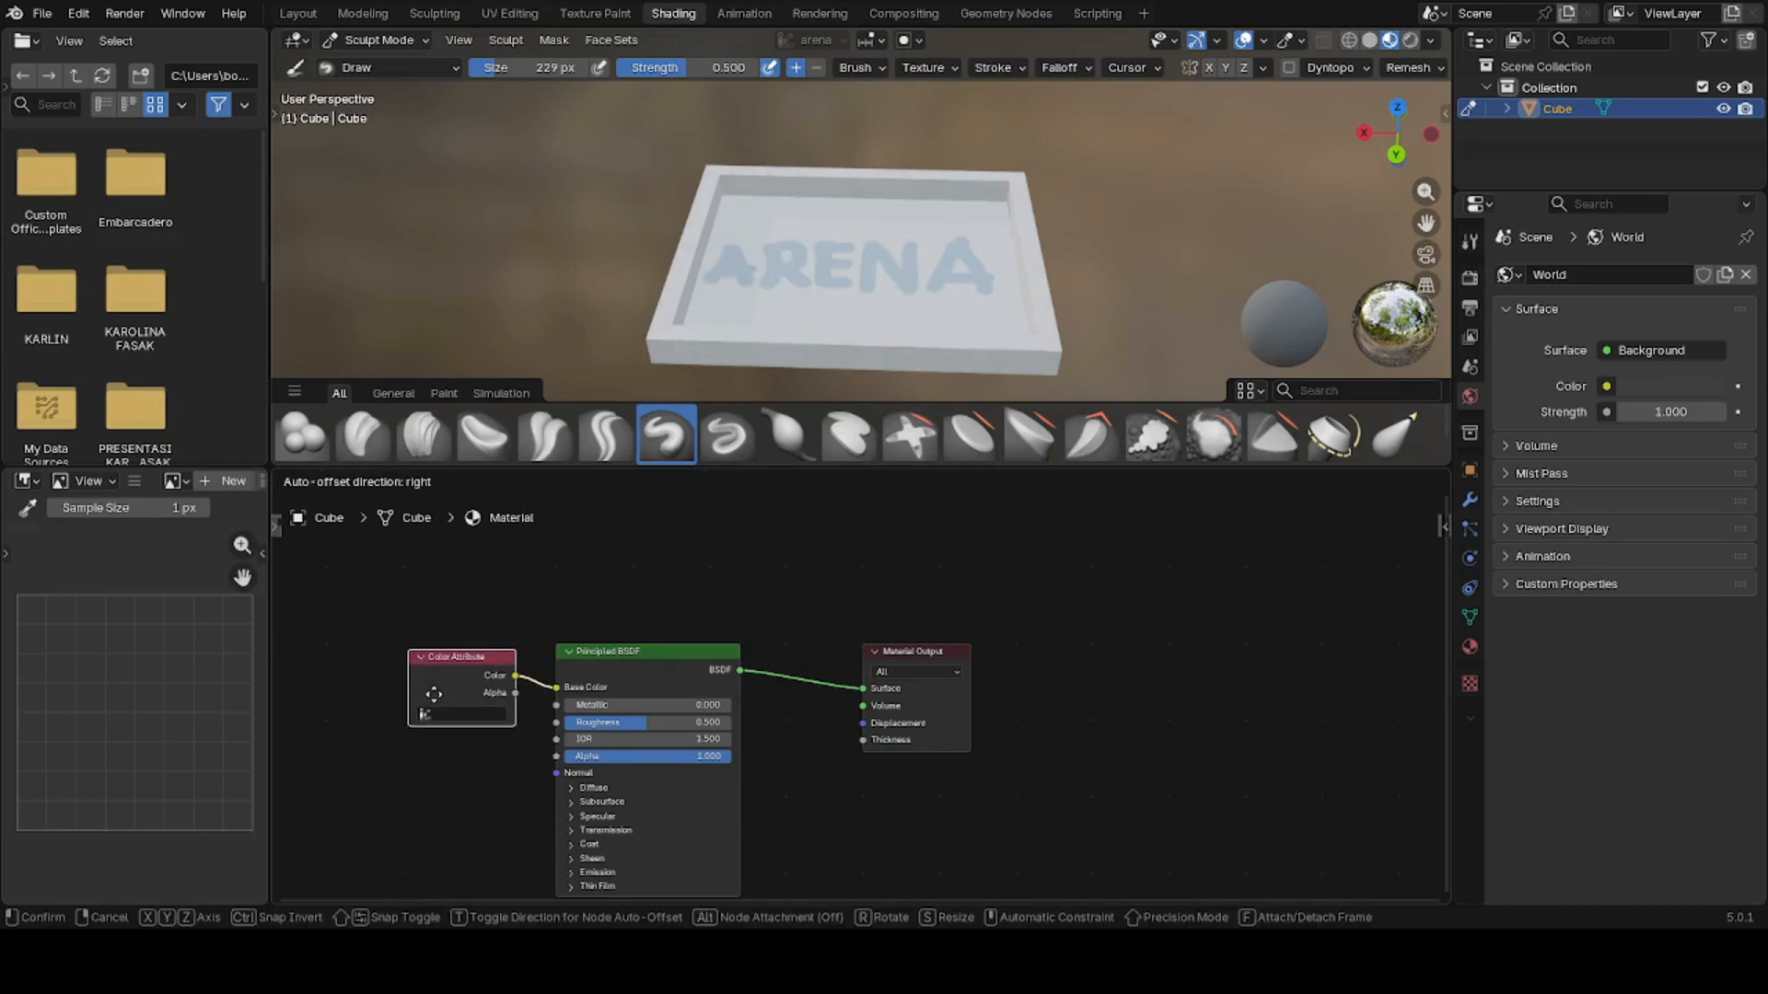
click(427, 694)
click(424, 714)
click(432, 739)
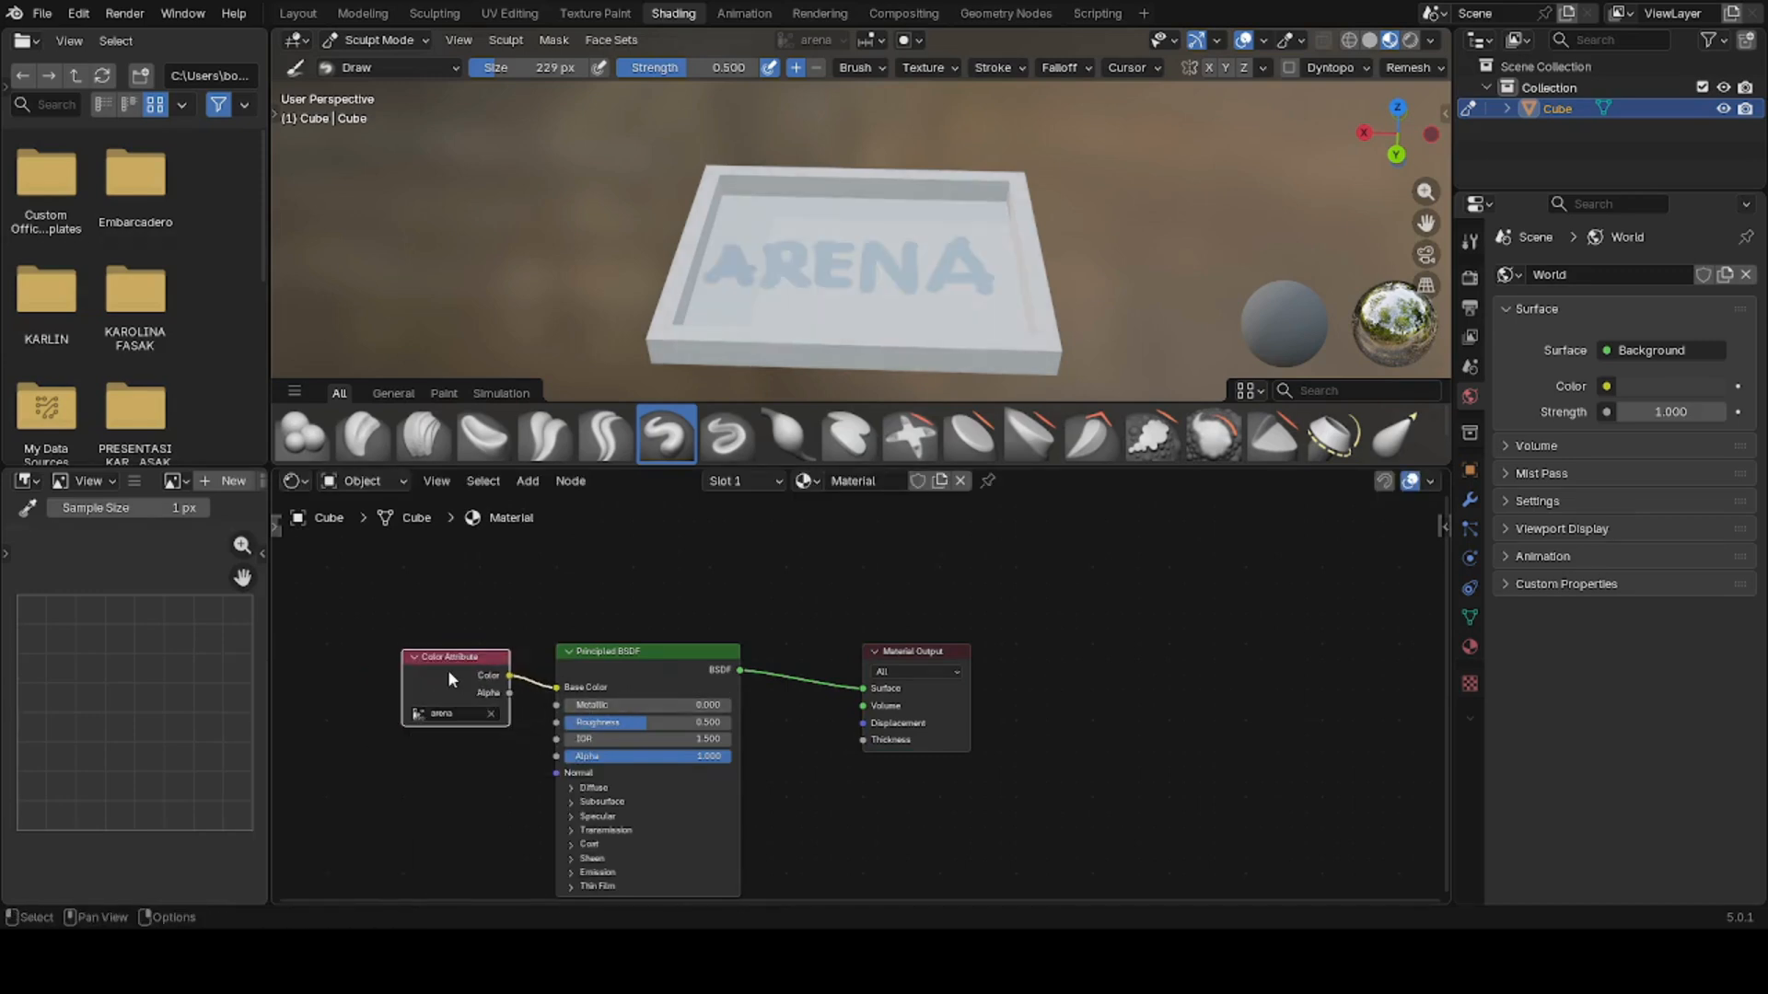
drag(448, 661, 434, 636)
- Enlarge the 3D viewport above the shader editor and inspect the ARENA basin from different angles
middle_drag(971, 636, 990, 638)
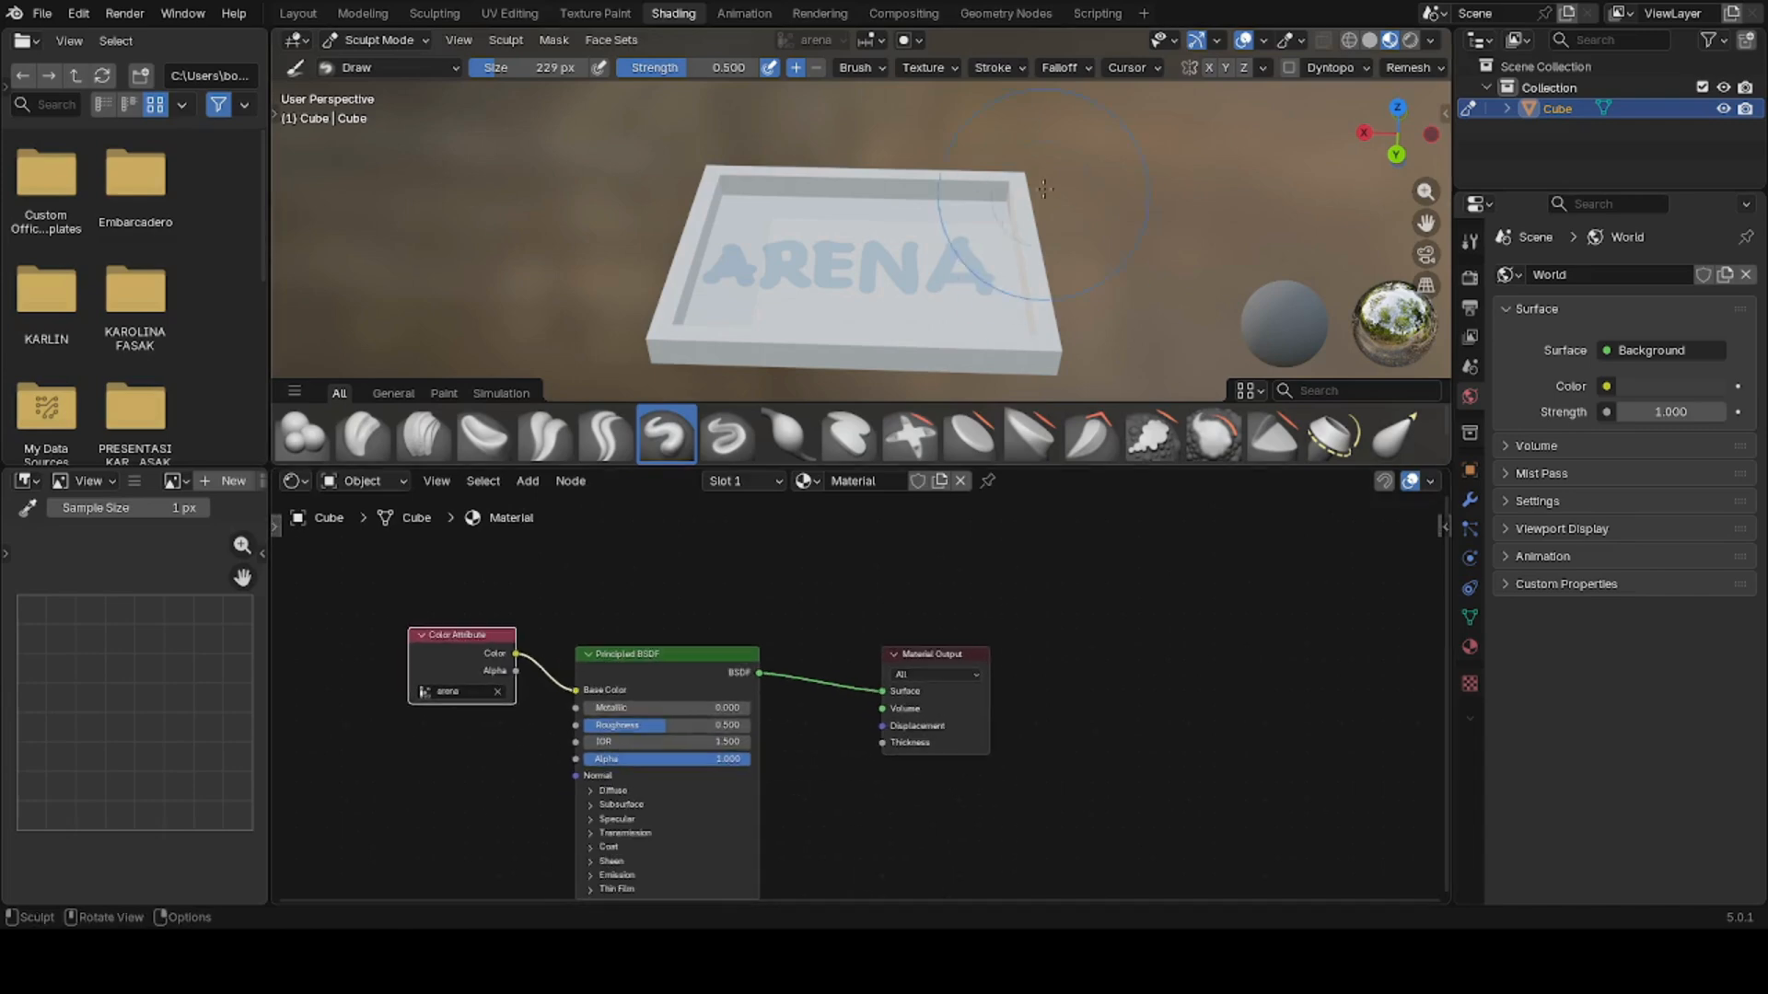
middle_drag(1044, 190, 1031, 230)
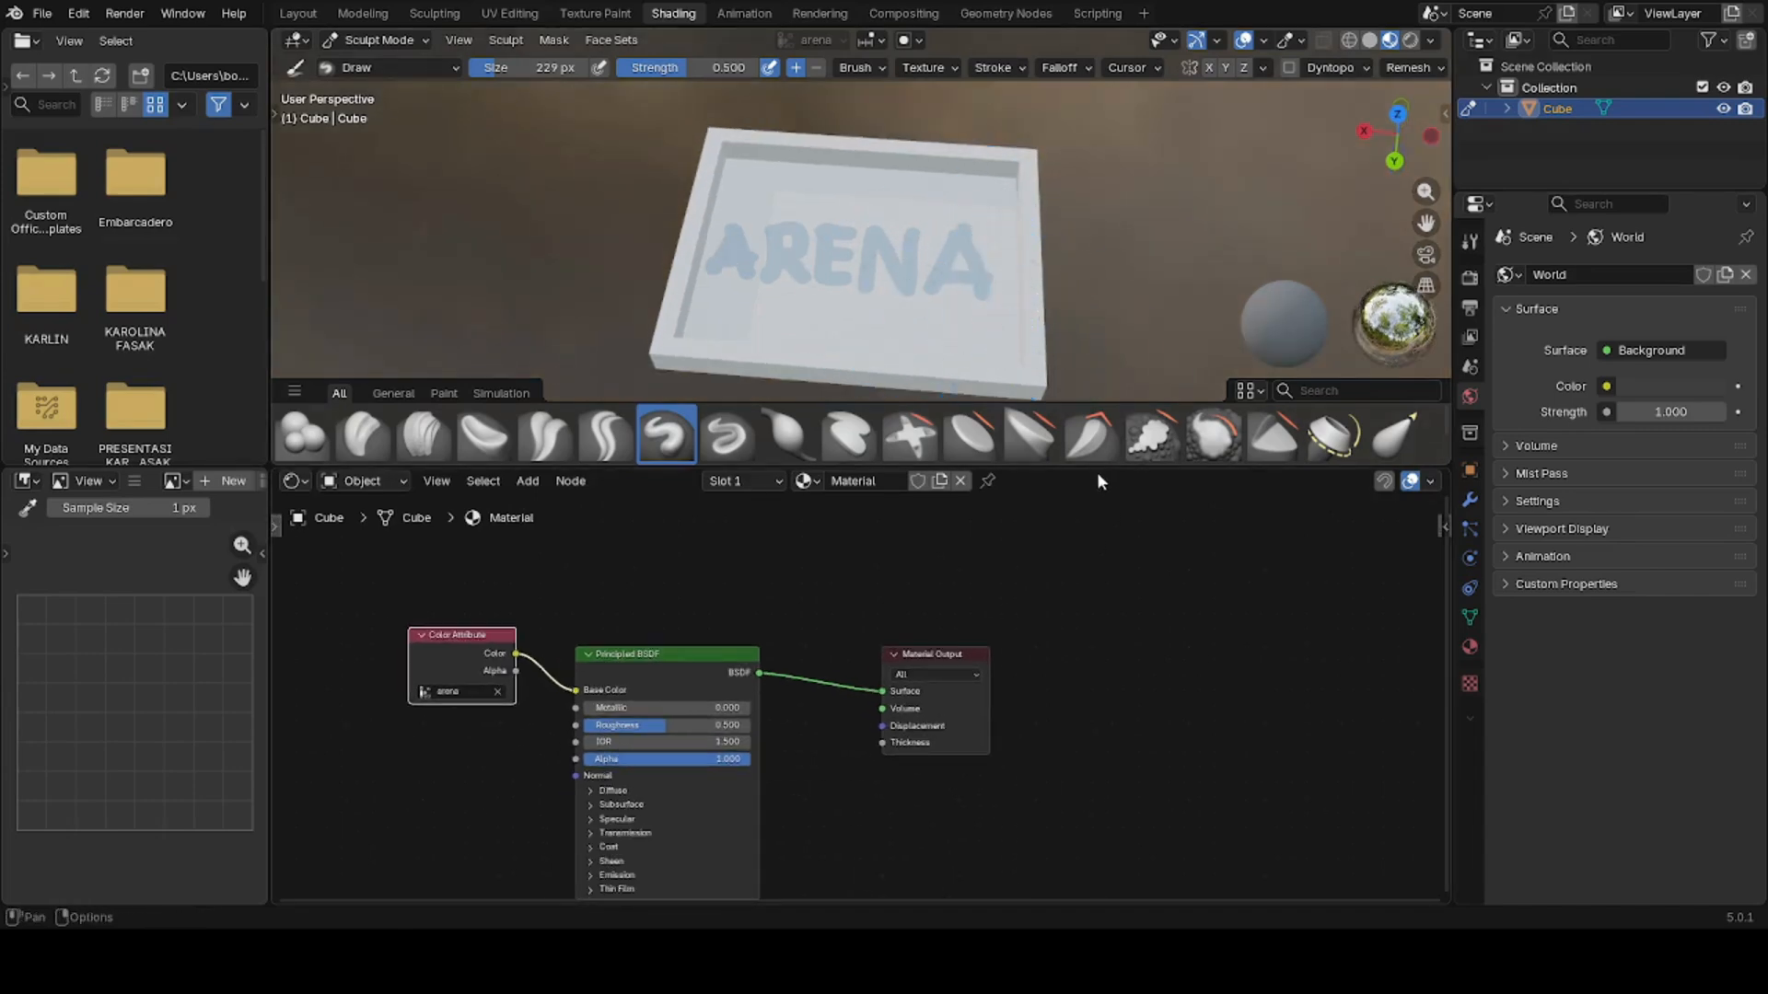
drag(1098, 471, 1097, 630)
middle_drag(886, 353, 580, 276)
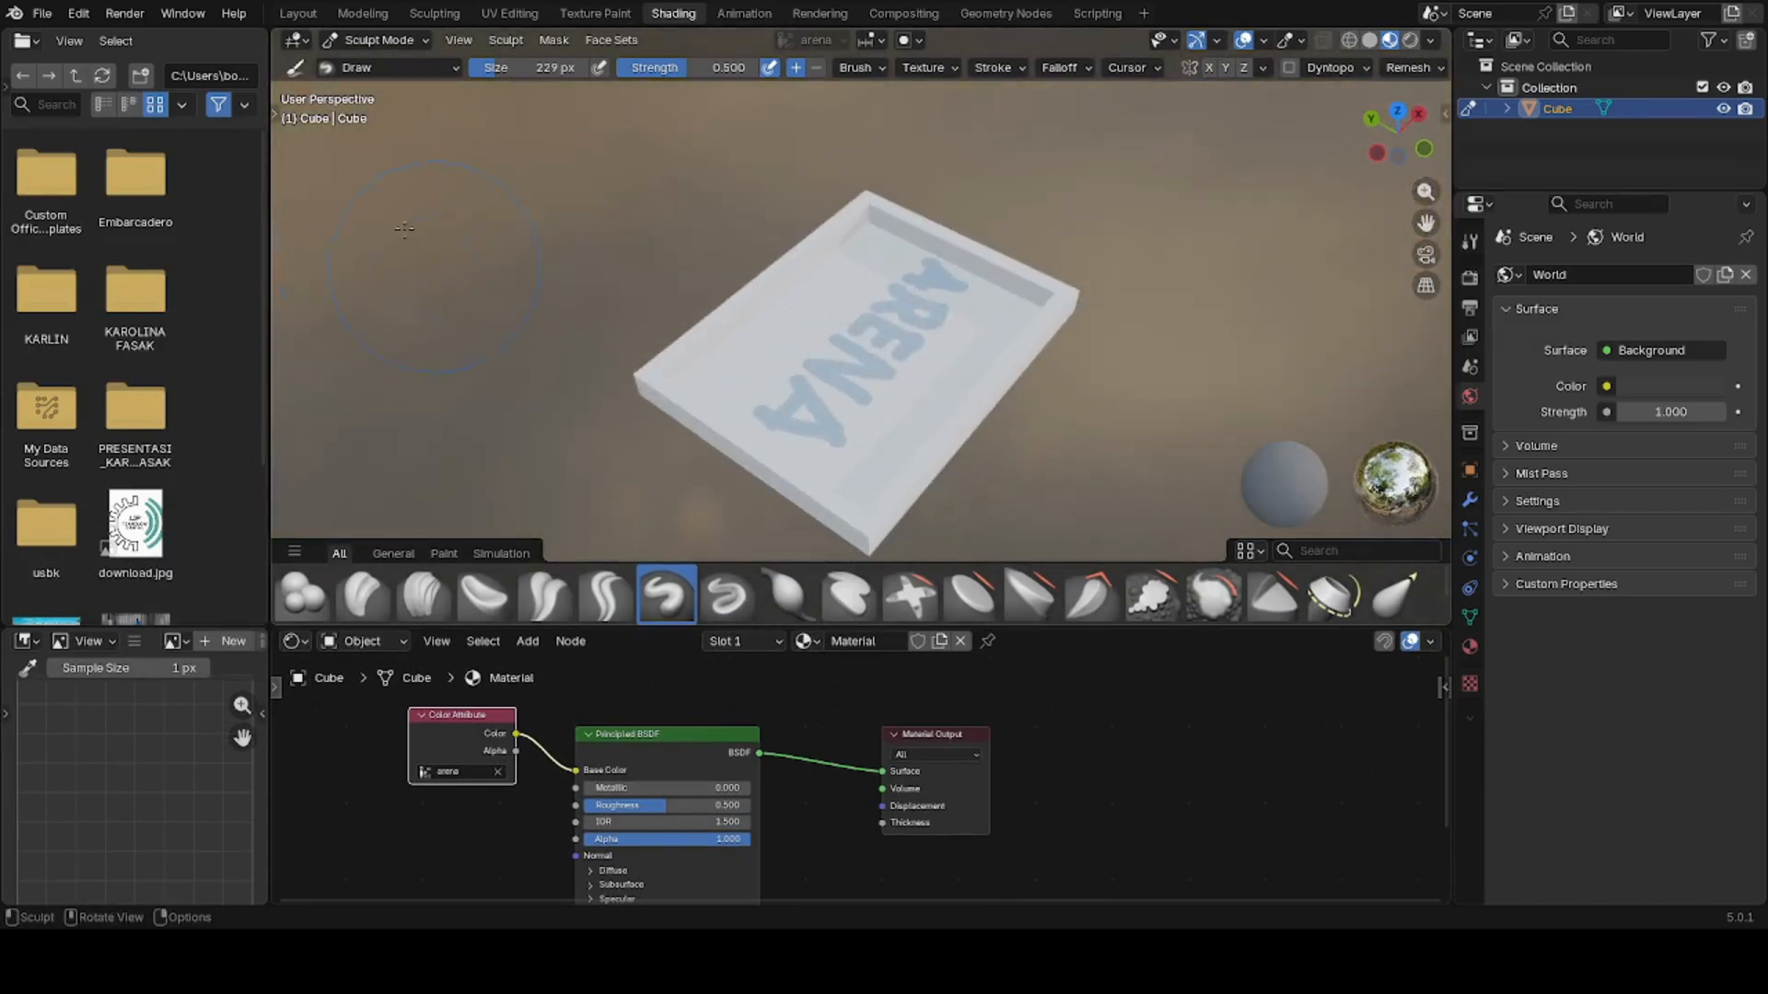
- Save the project as a new file named arena.blend
click(44, 13)
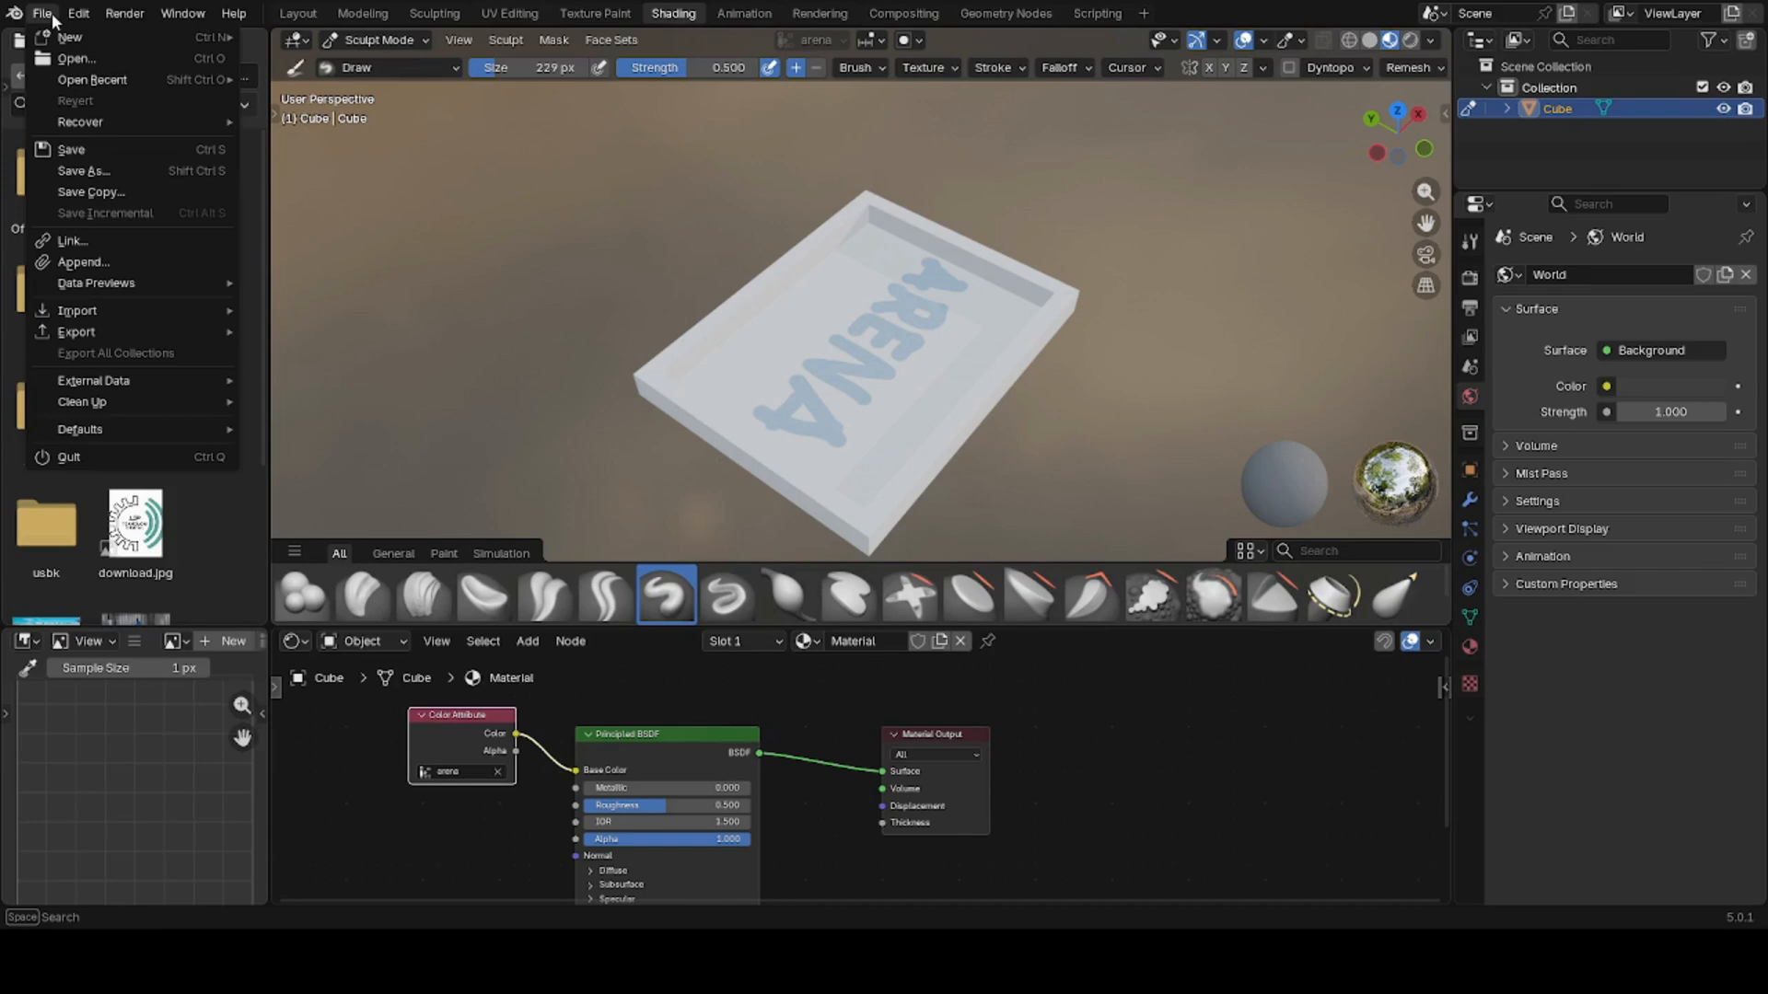
click(105, 175)
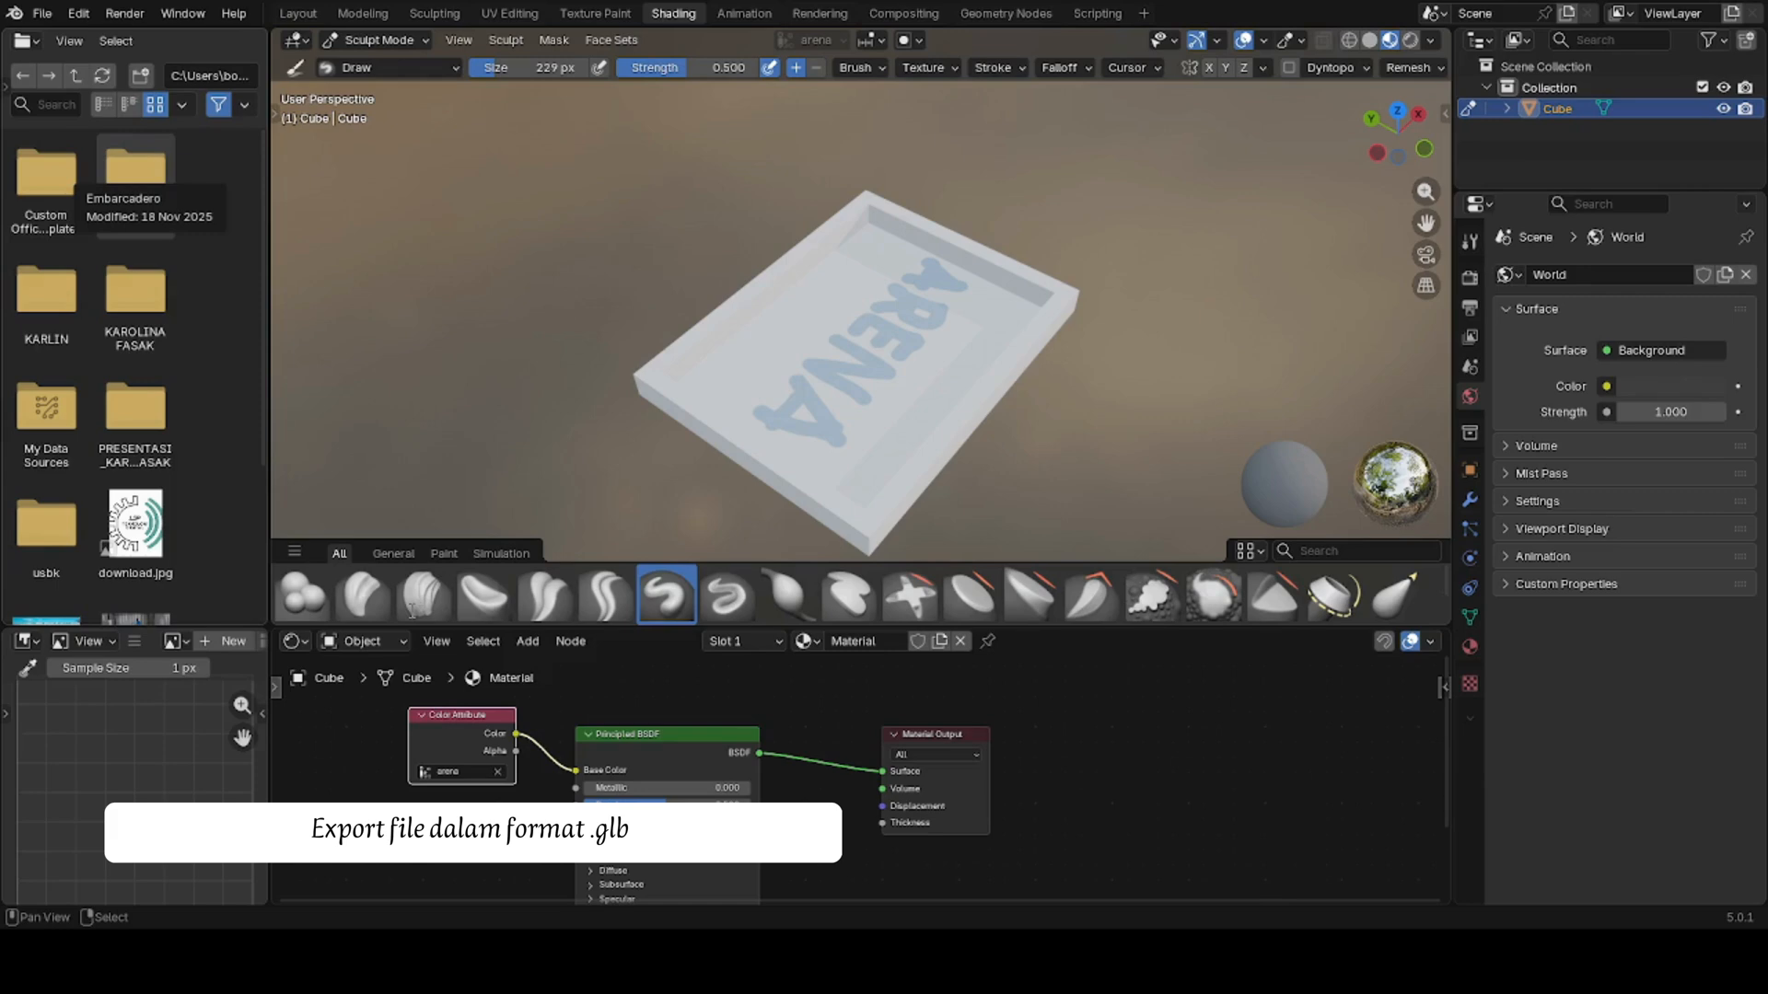
click(776, 589)
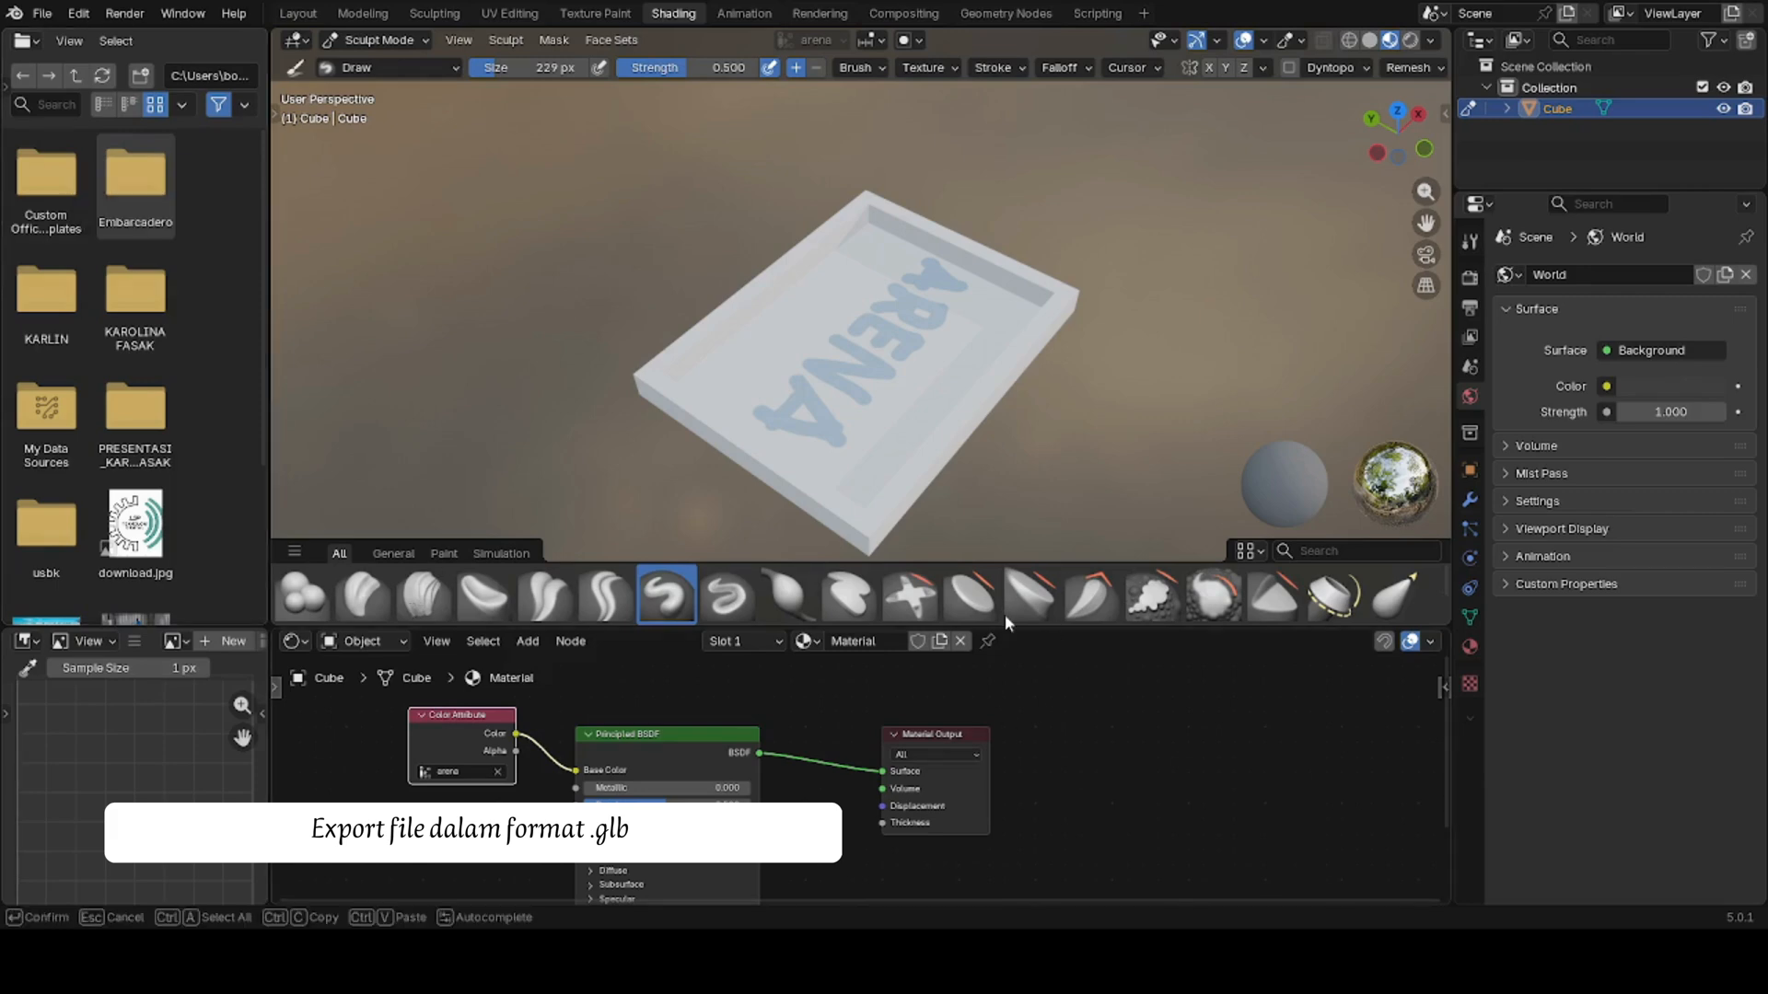
key(Return)
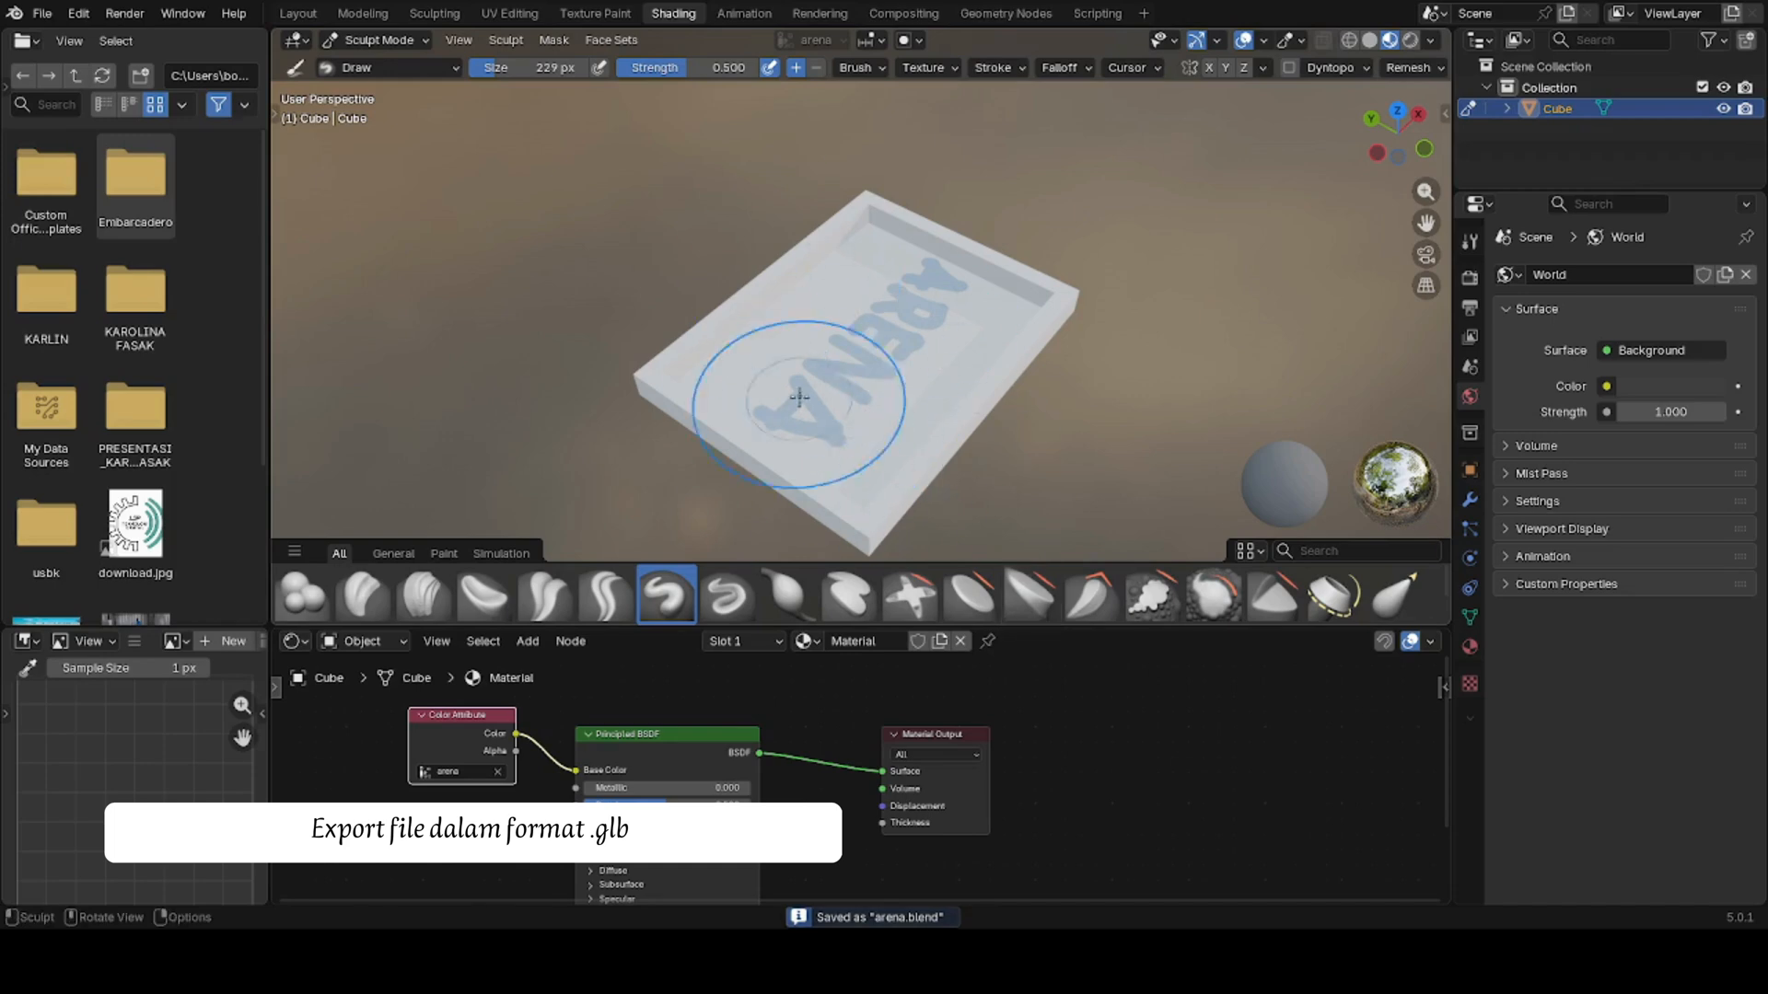
- Export the ARENA basin in glTF 2.0 format as a .glb file and view it from the front
click(42, 13)
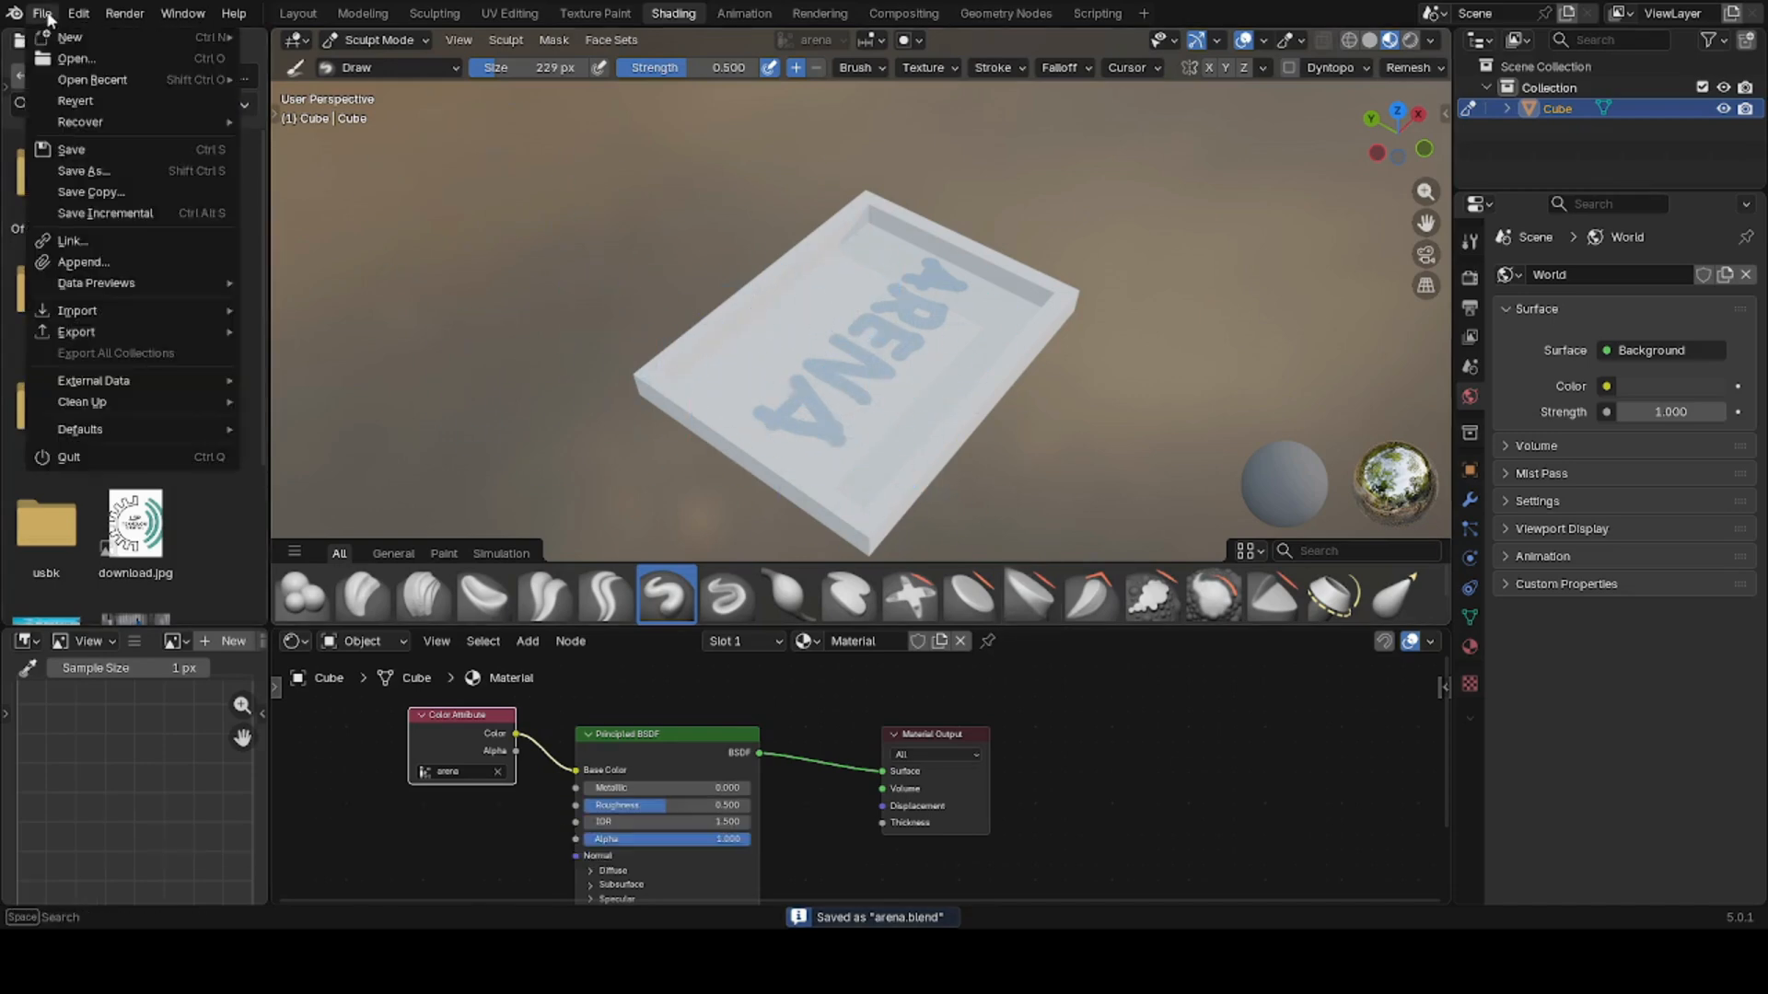
mouse_move(87, 329)
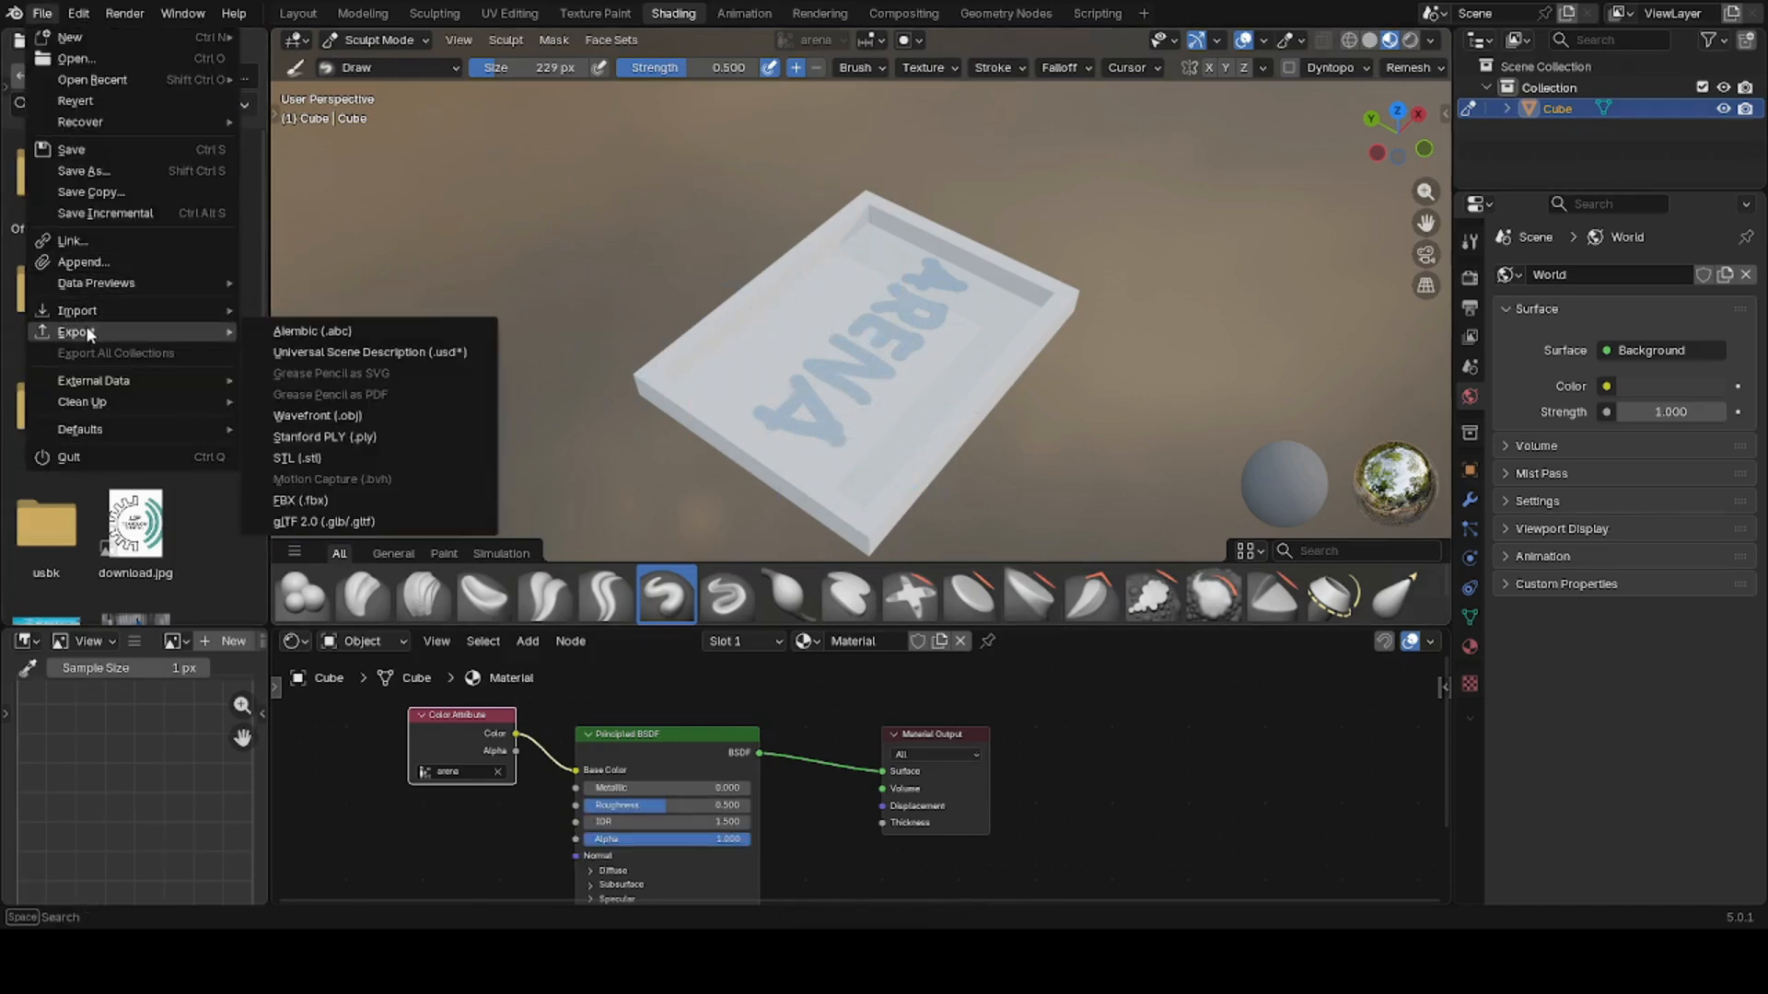
click(333, 521)
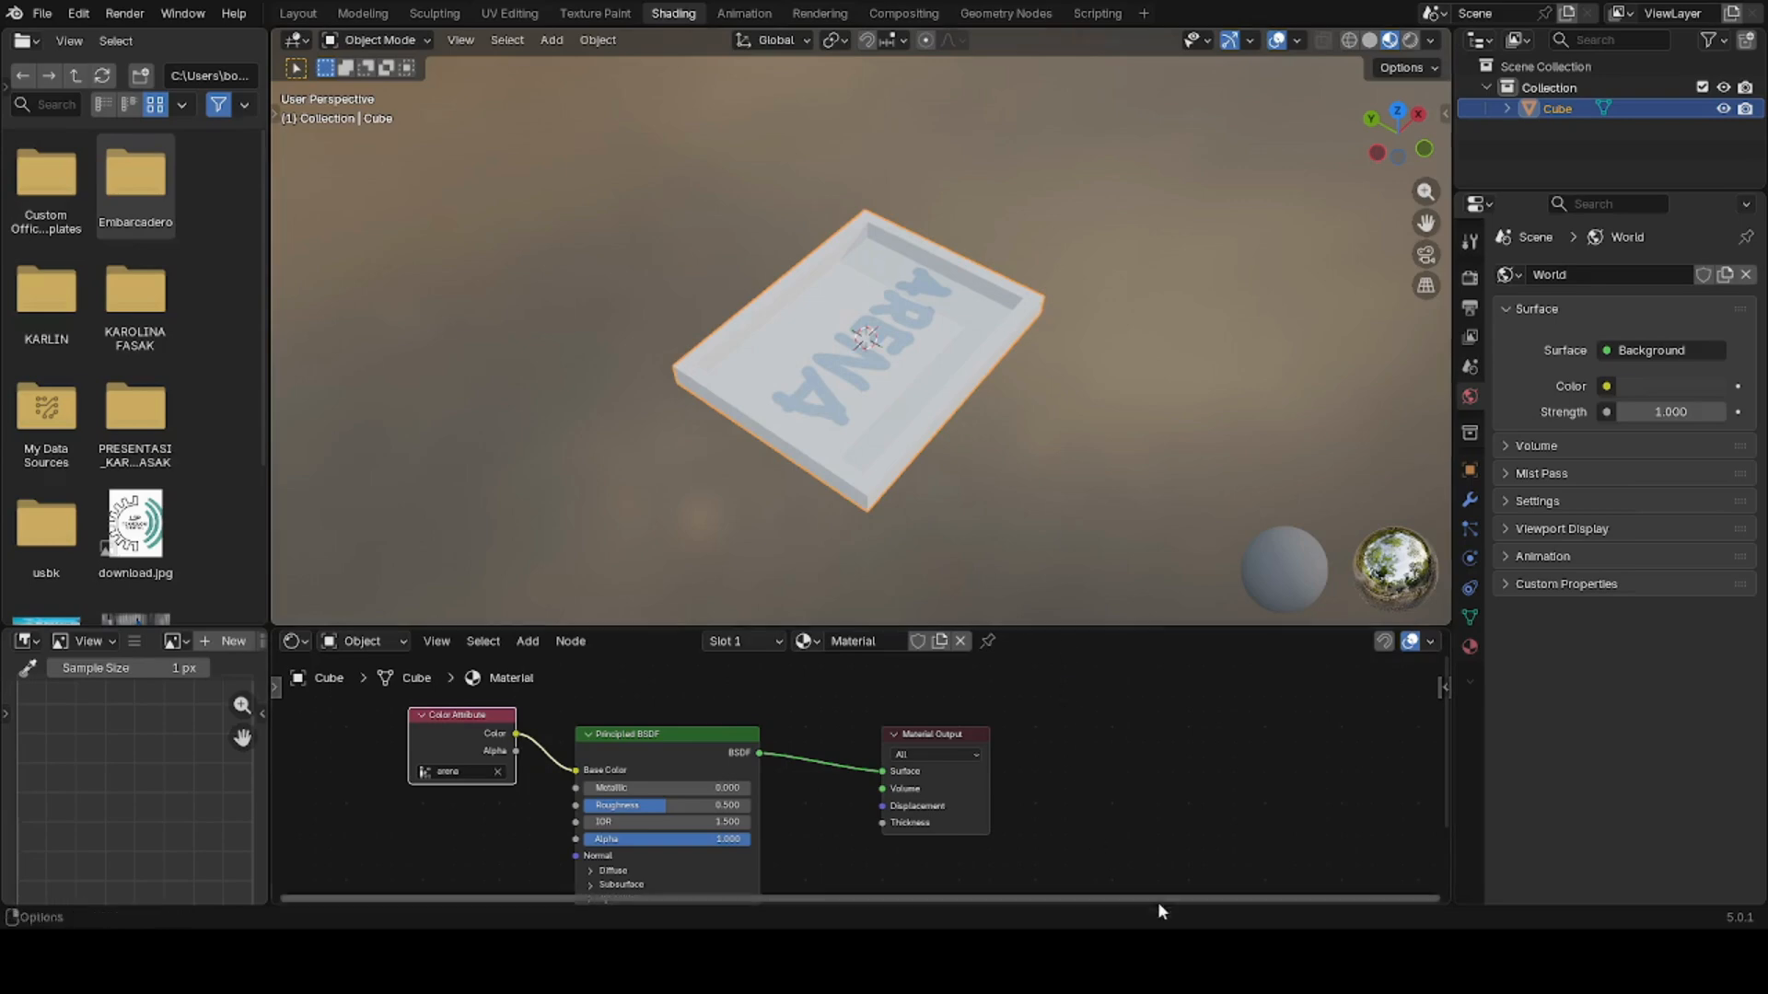
middle_drag(1087, 566, 1116, 873)
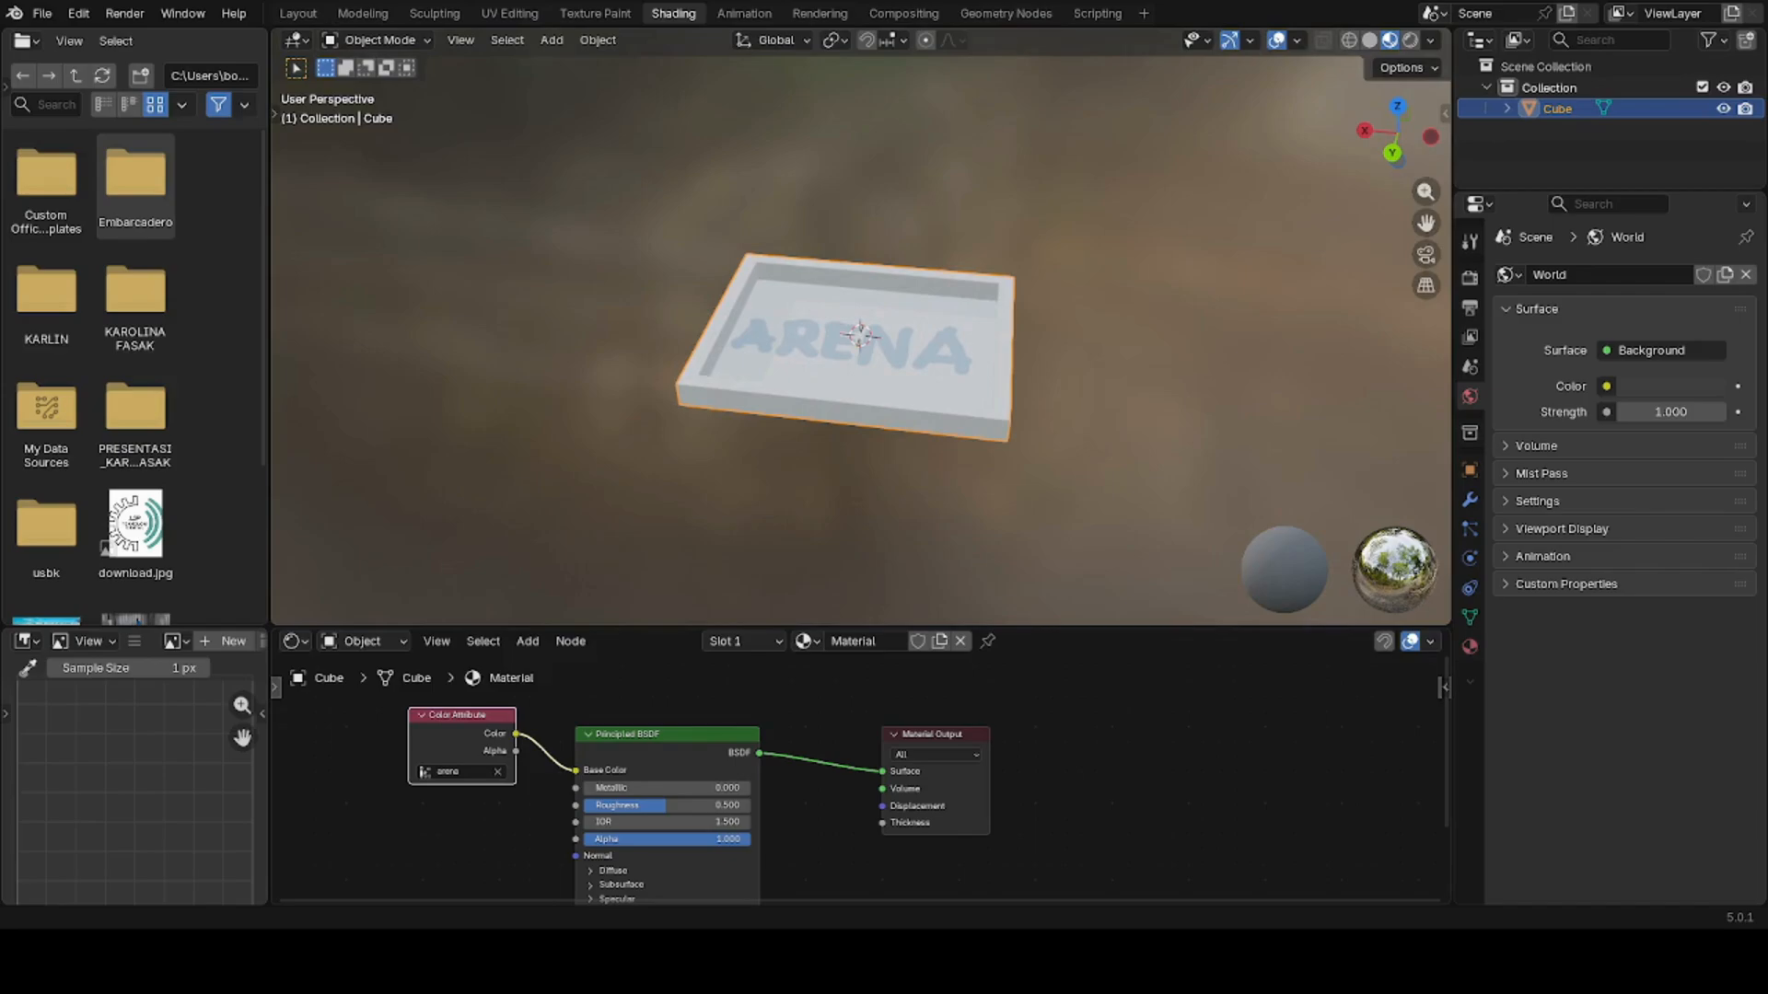